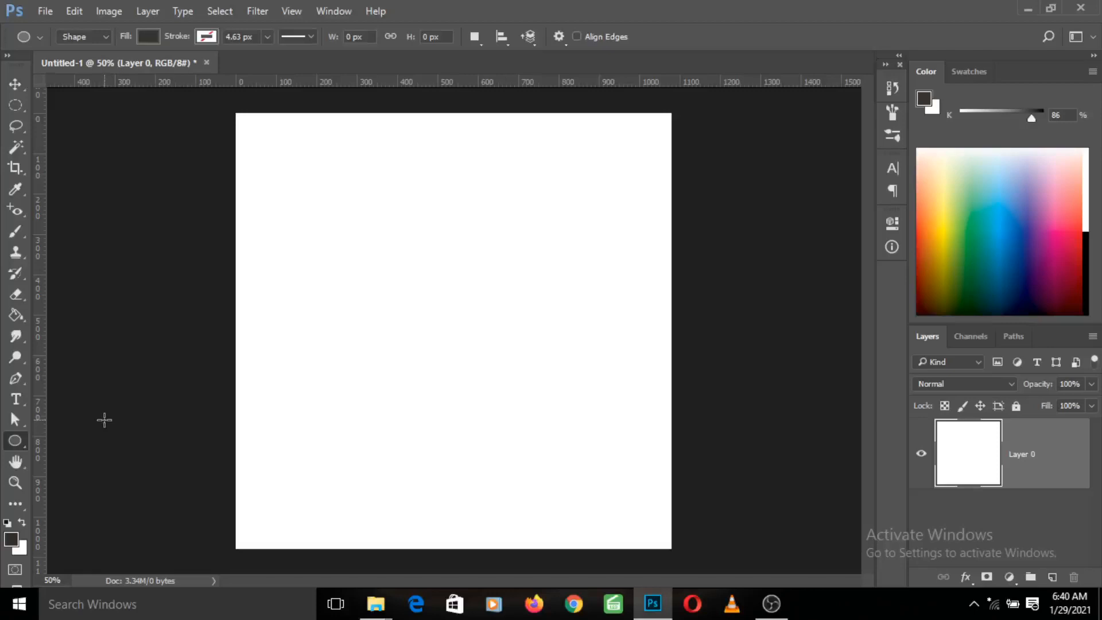
- Draw a rectangle about 764 by 228 px in the upper part of the canvas with the Rectangle tool
right_click(18, 440)
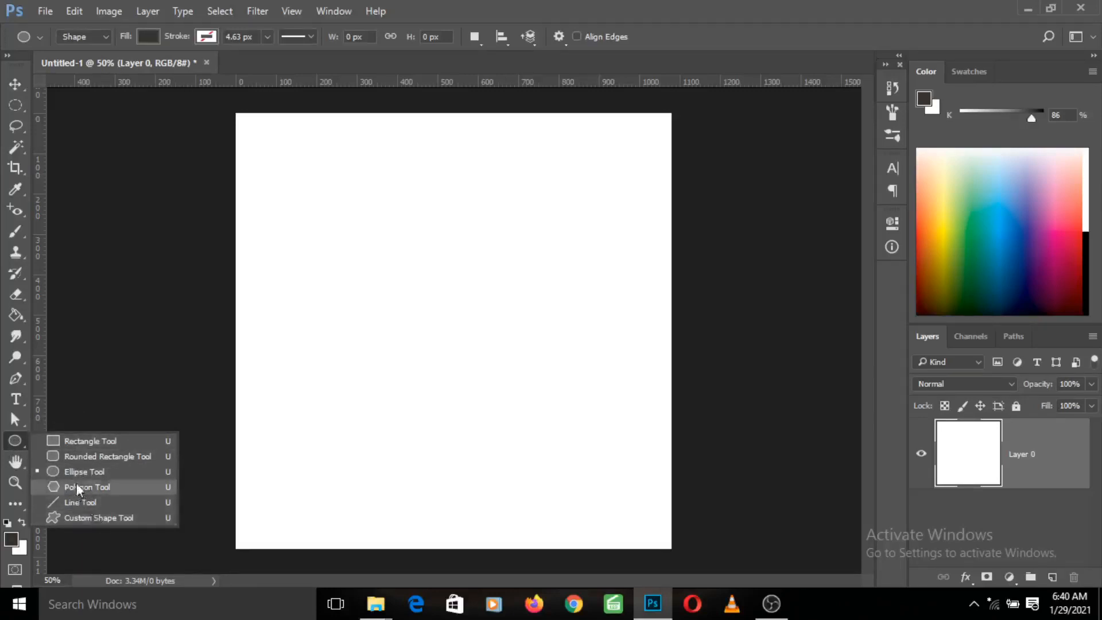
click(75, 447)
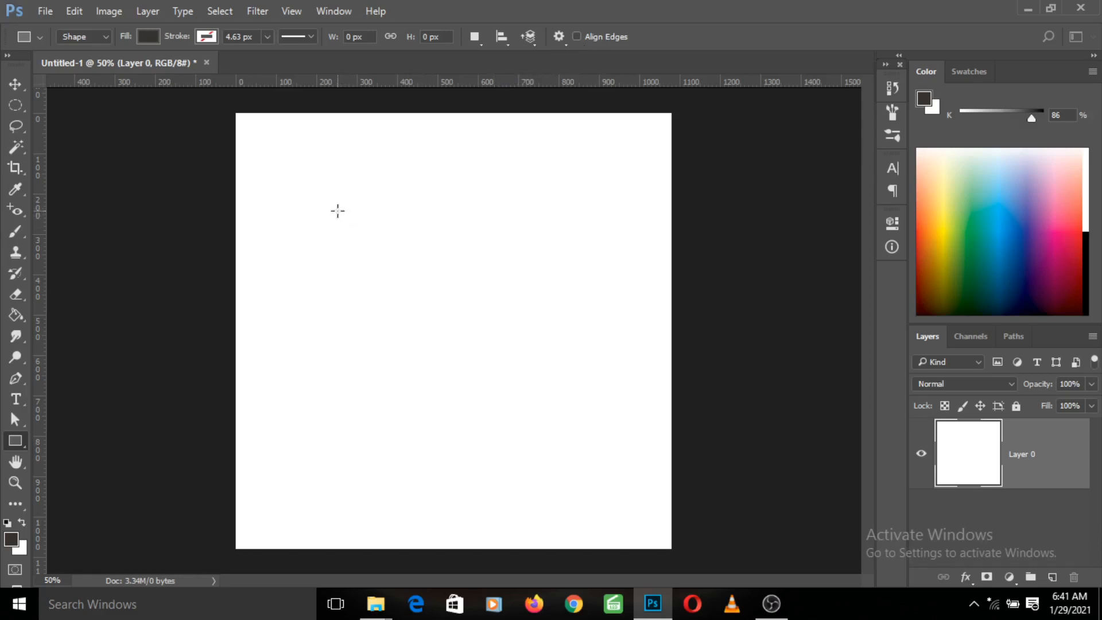
drag(286, 160, 594, 252)
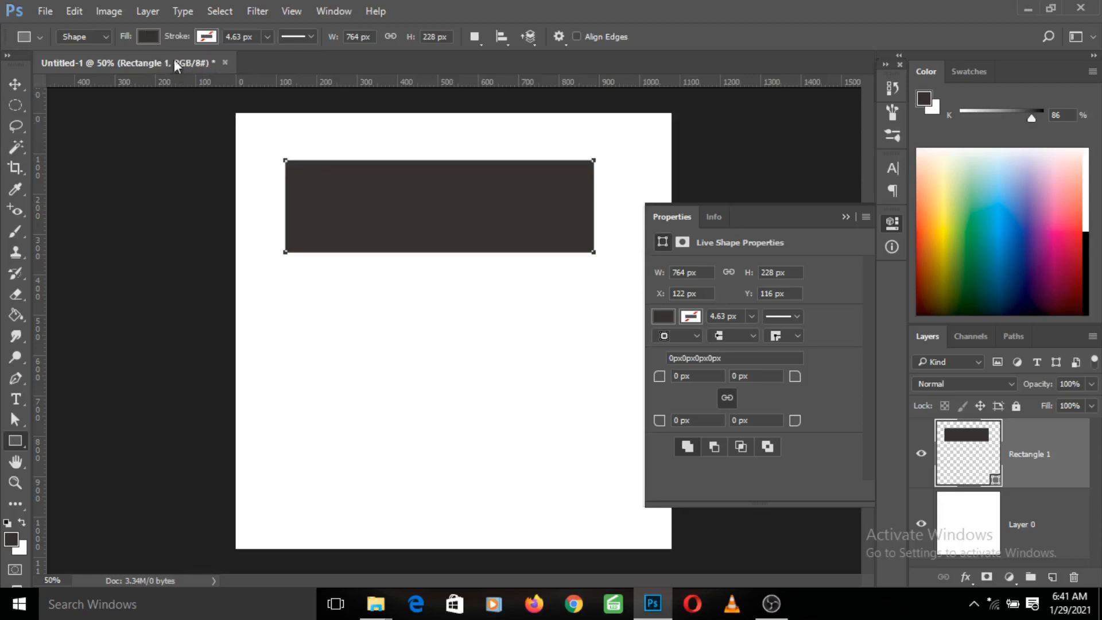
- Recolour the rectangle's fill with the magenta swatch, followed by a custom medium blue from the colour picker
click(149, 38)
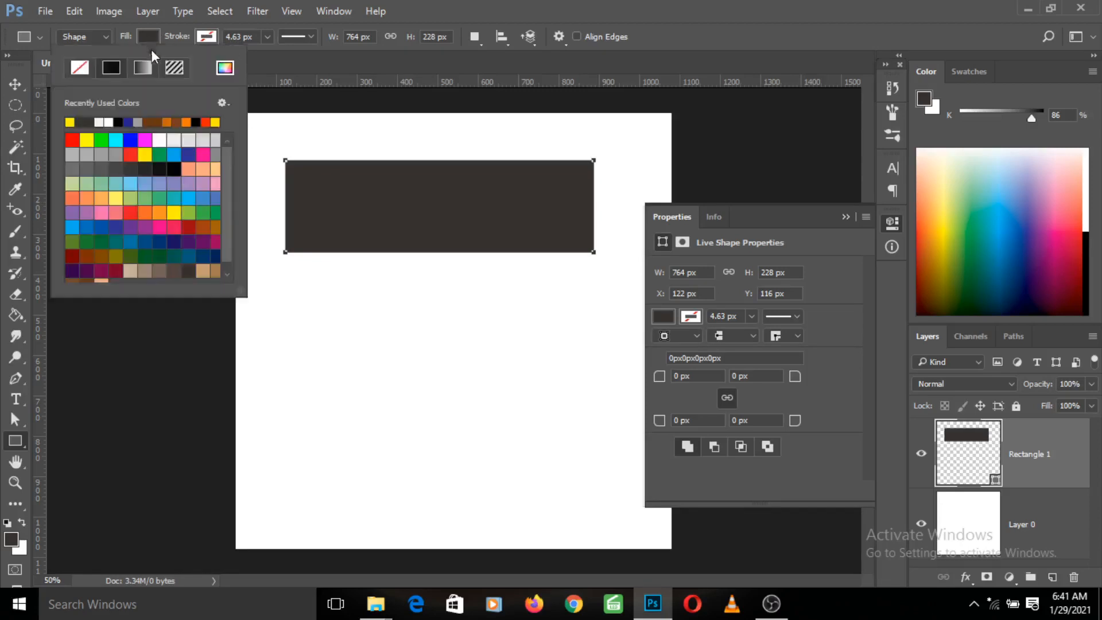
click(146, 139)
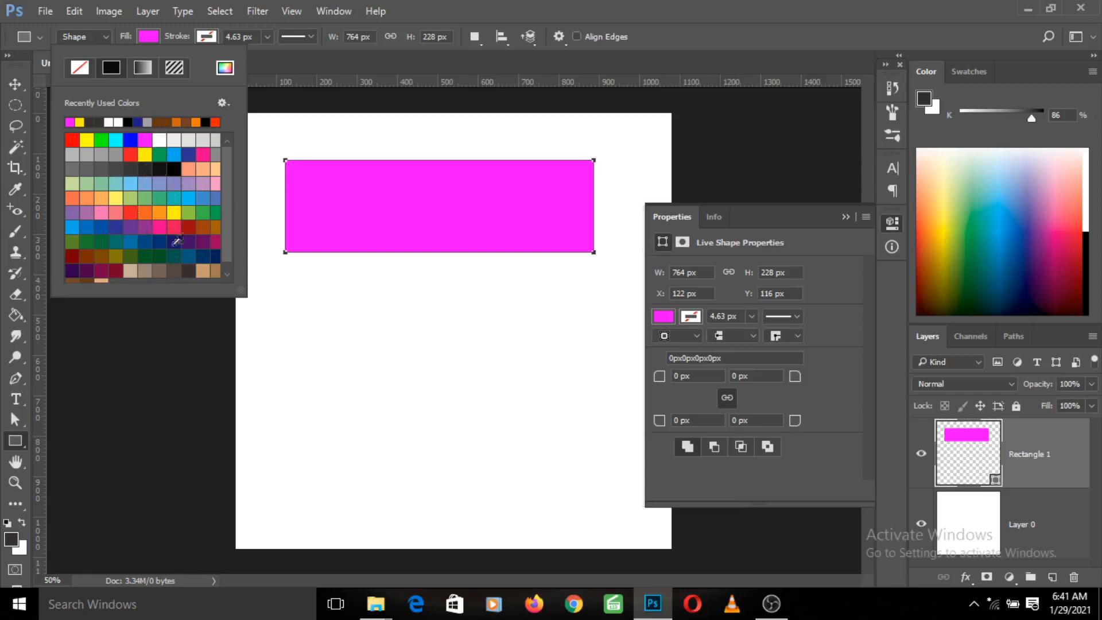
click(224, 69)
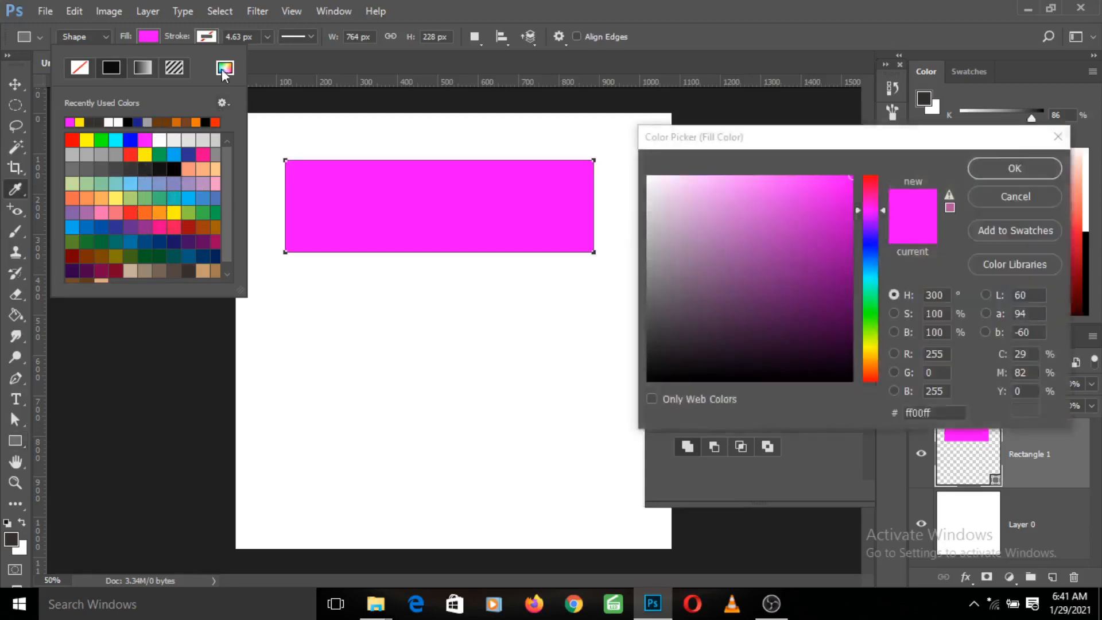
click(796, 230)
click(744, 206)
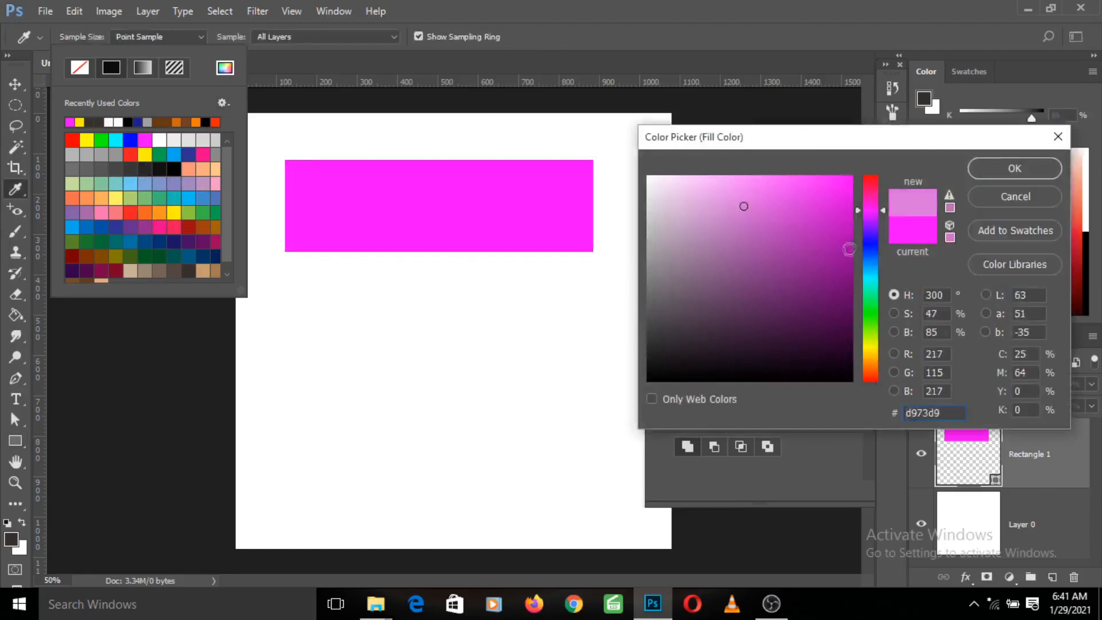
drag(884, 212, 885, 258)
mouse_move(804, 253)
mouse_down()
mouse_move(810, 199)
mouse_move(775, 201)
mouse_up()
click(1014, 172)
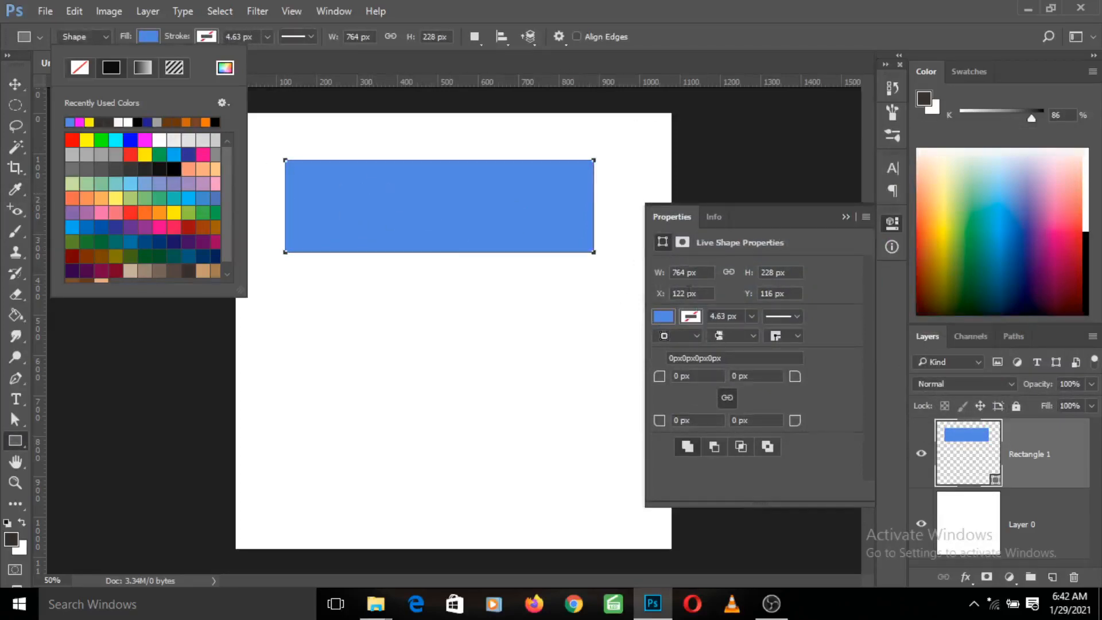
- Fill the rectangle with the bright green swatch from its live shape properties and collapse the properties
click(663, 320)
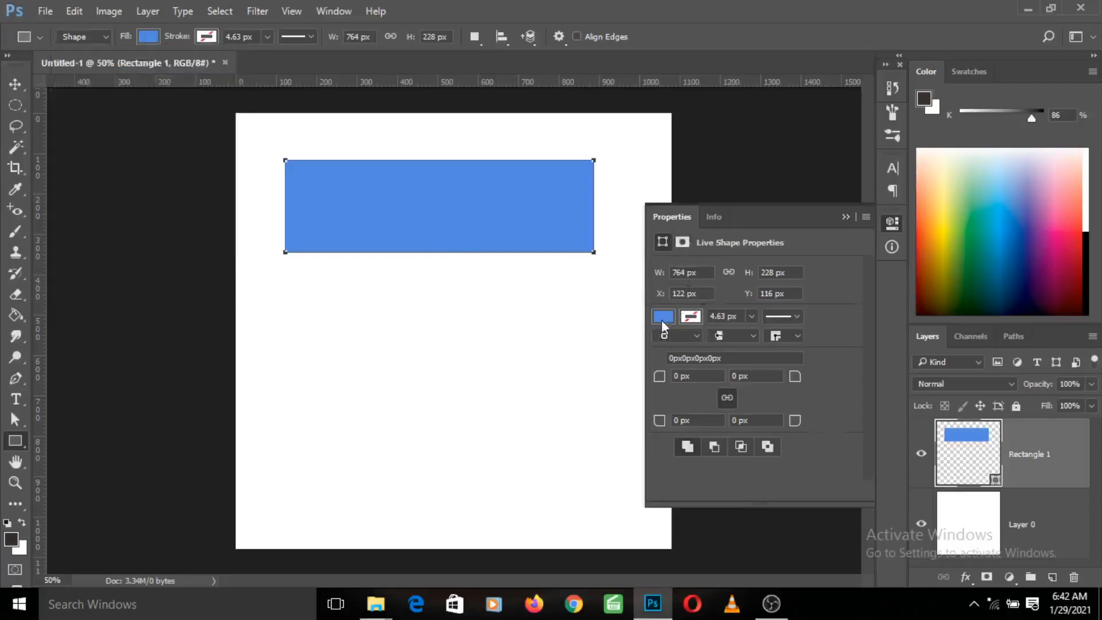
click(663, 319)
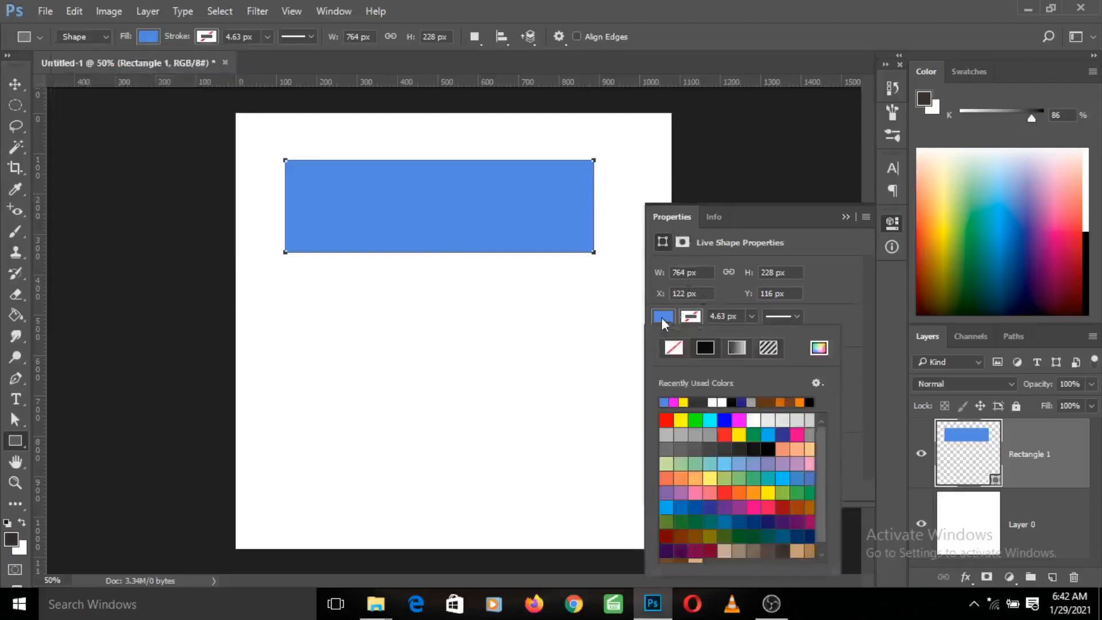
click(695, 420)
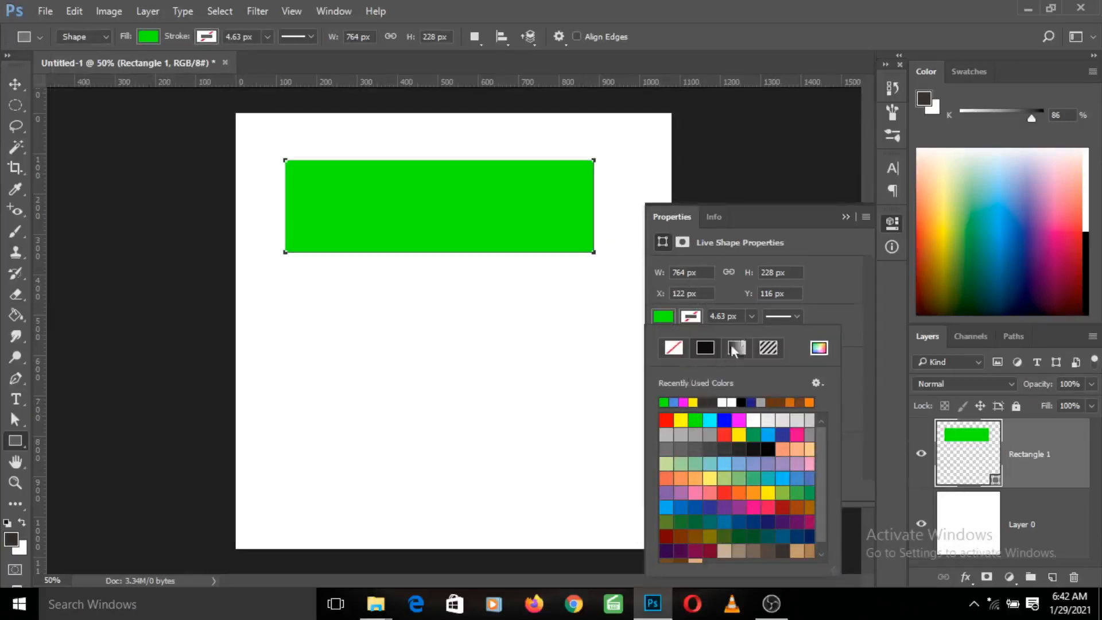
click(842, 216)
click(841, 215)
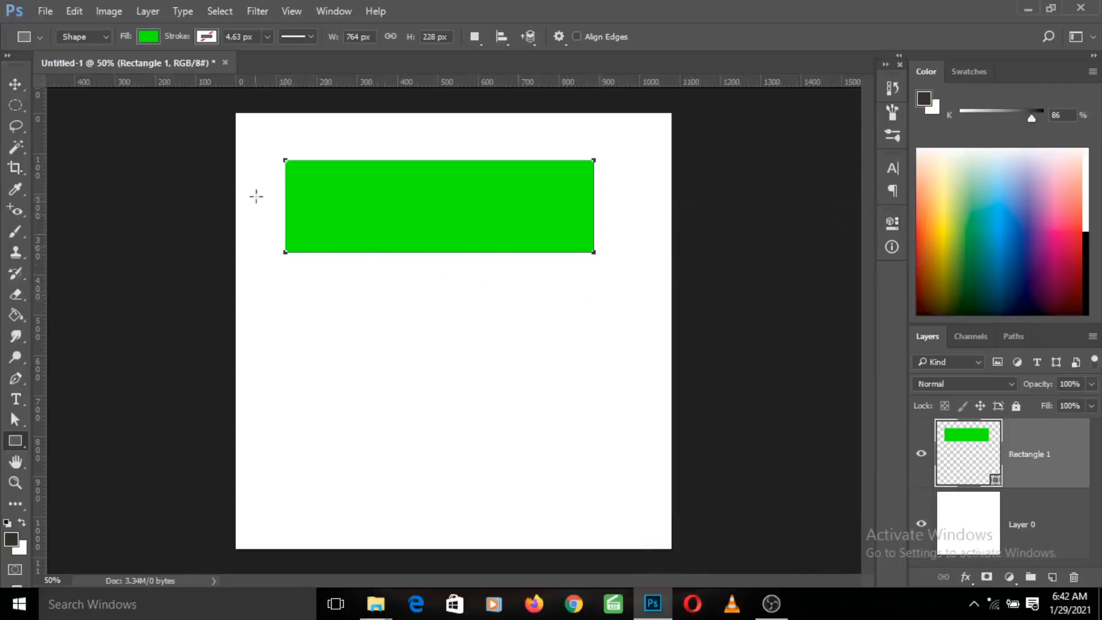
- Give the rectangle a black stroke and widen it to 24.94 px
click(205, 37)
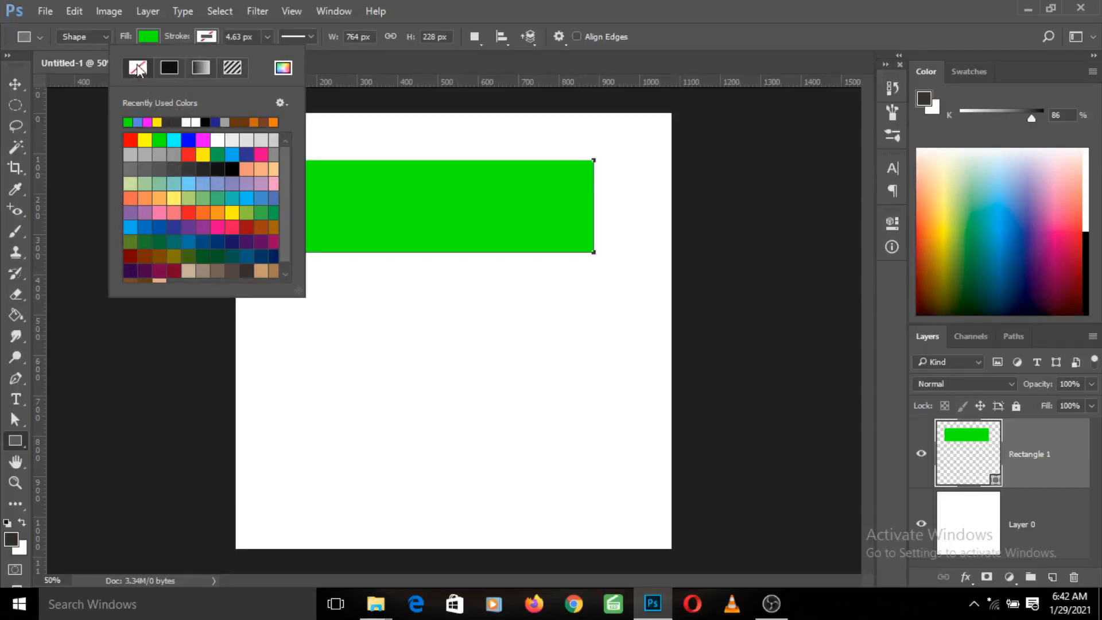
click(231, 170)
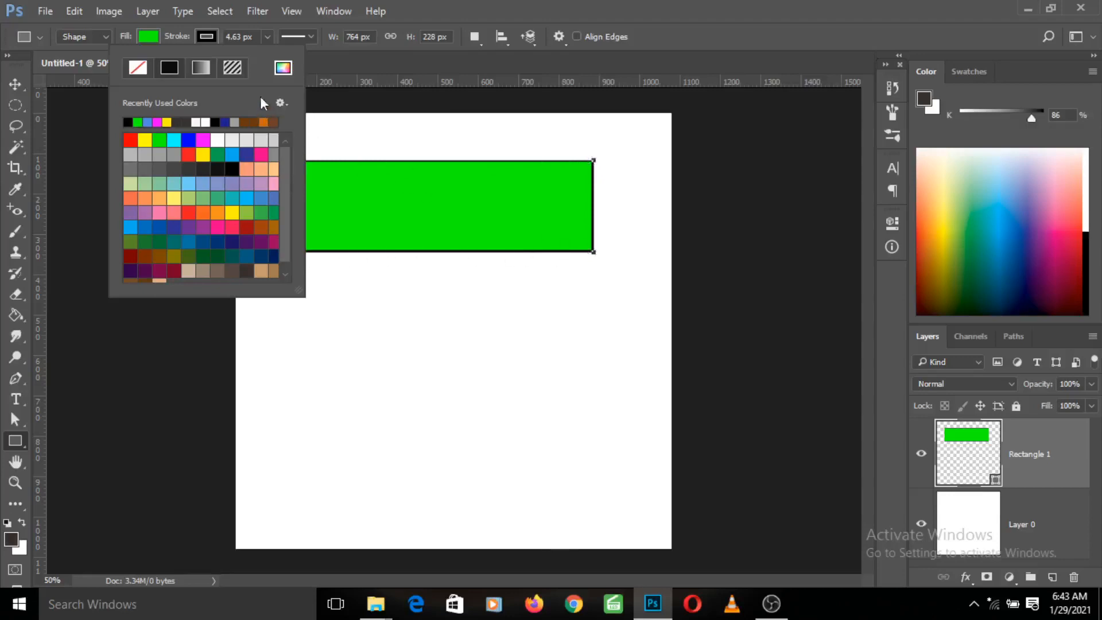
click(268, 37)
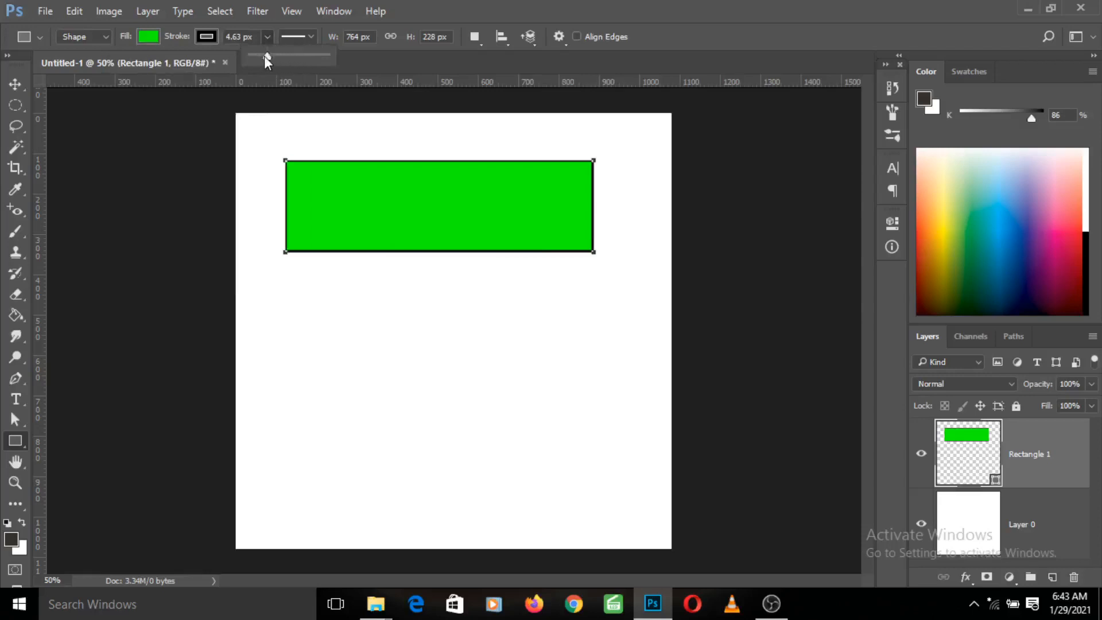
mouse_move(286, 62)
mouse_down()
mouse_move(272, 61)
mouse_move(293, 64)
mouse_up()
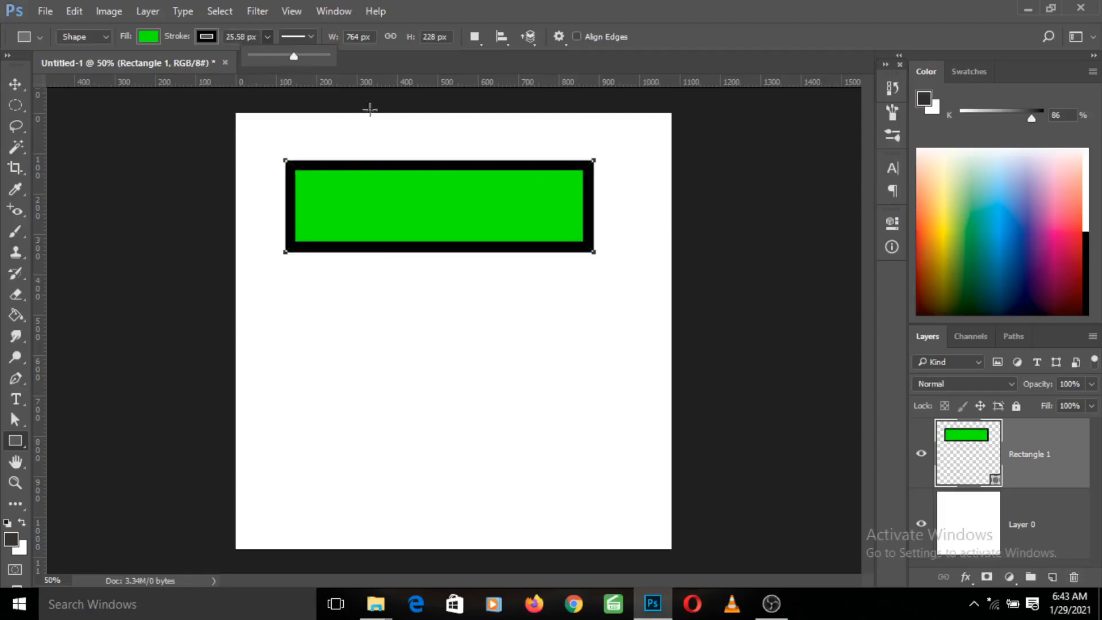
mouse_move(298, 57)
mouse_down()
mouse_move(322, 57)
mouse_move(293, 61)
mouse_up()
- Try the dashed stroke style on the rectangle, followed by the dotted style
click(312, 37)
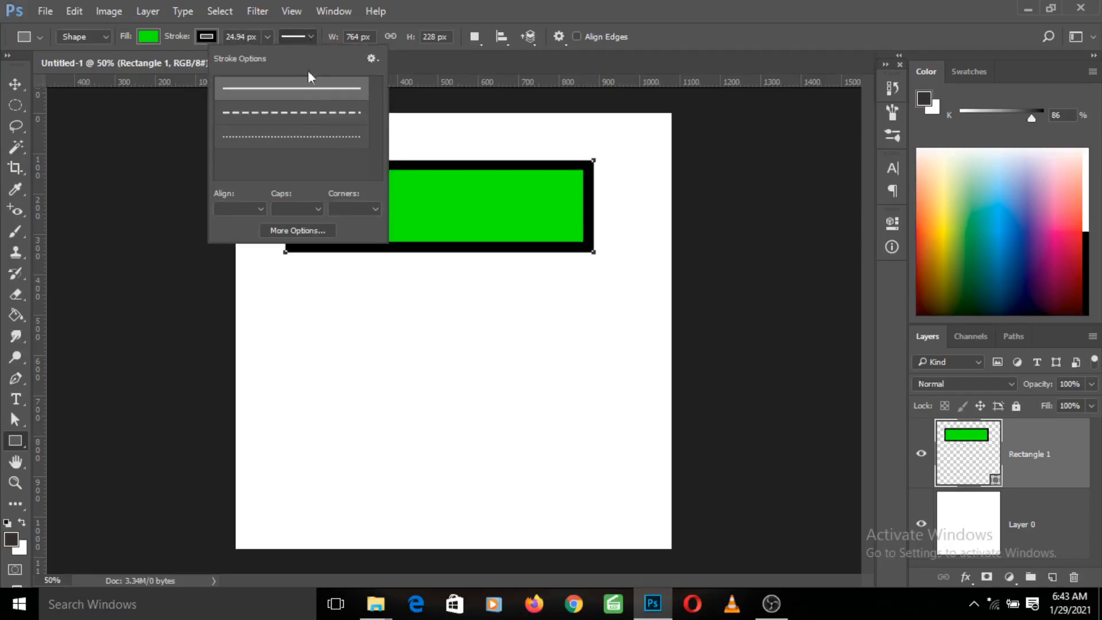
click(311, 121)
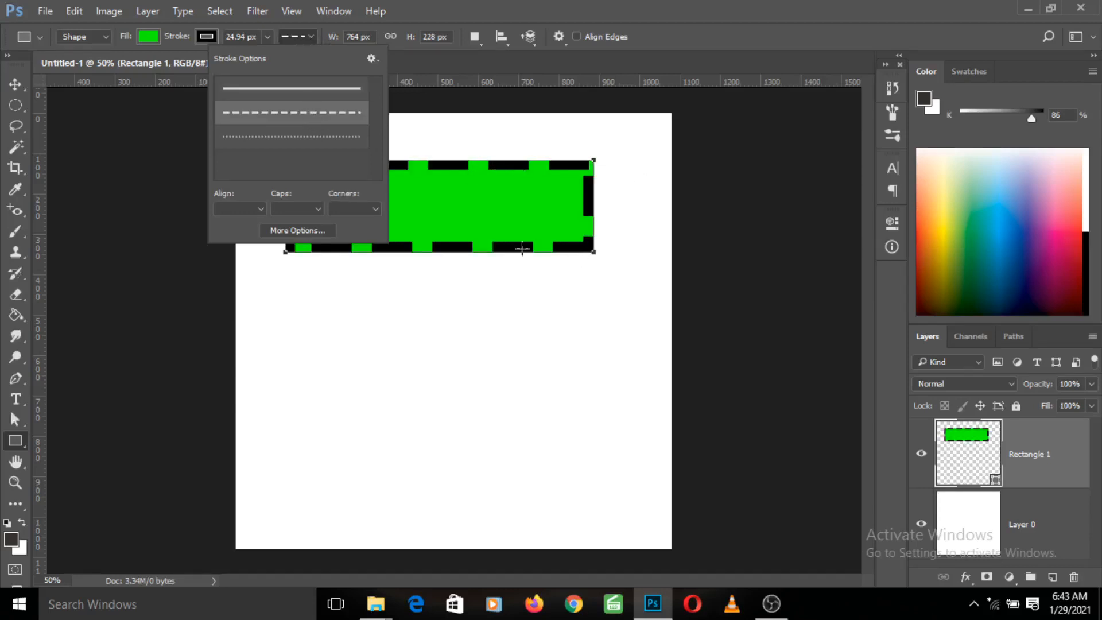
click(310, 142)
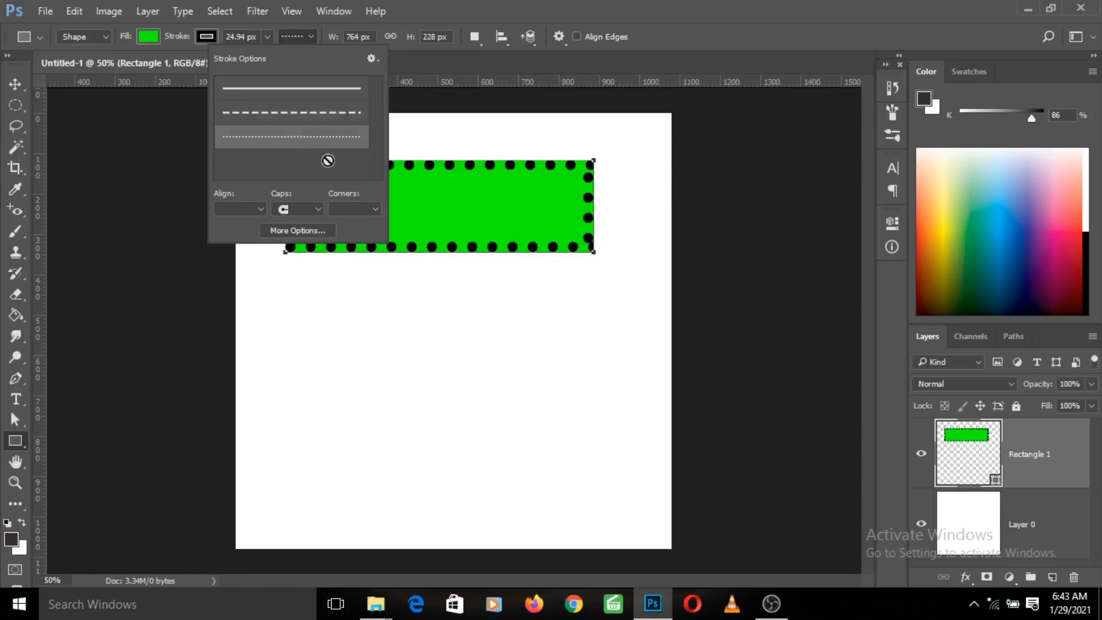
- Set the dotted stroke's alignment to Outside in the detailed stroke settings
click(297, 230)
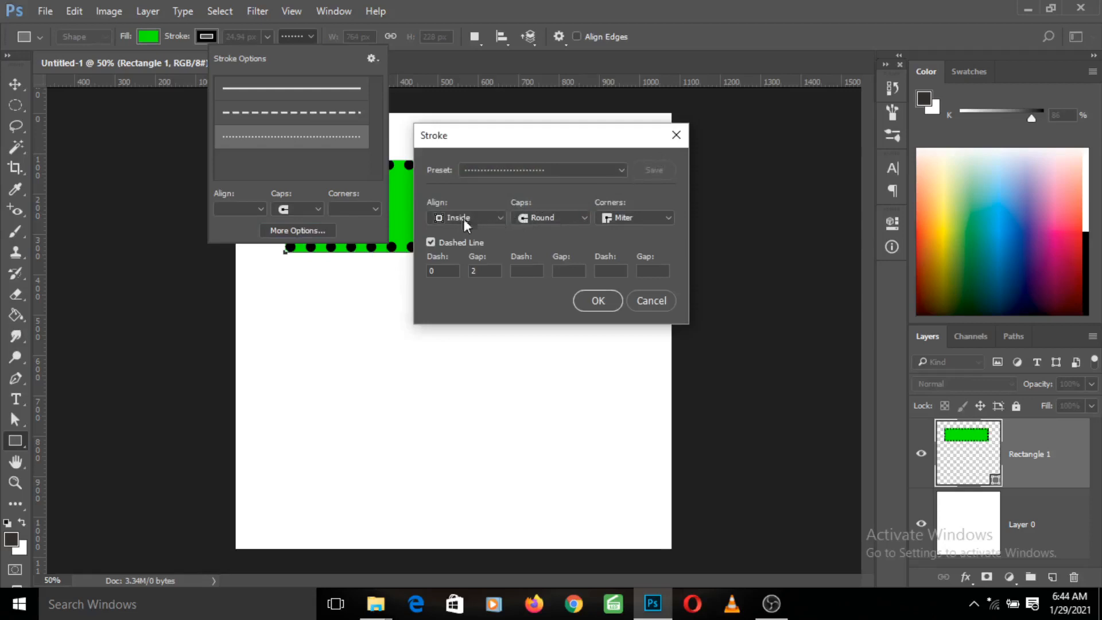
drag(528, 140, 699, 135)
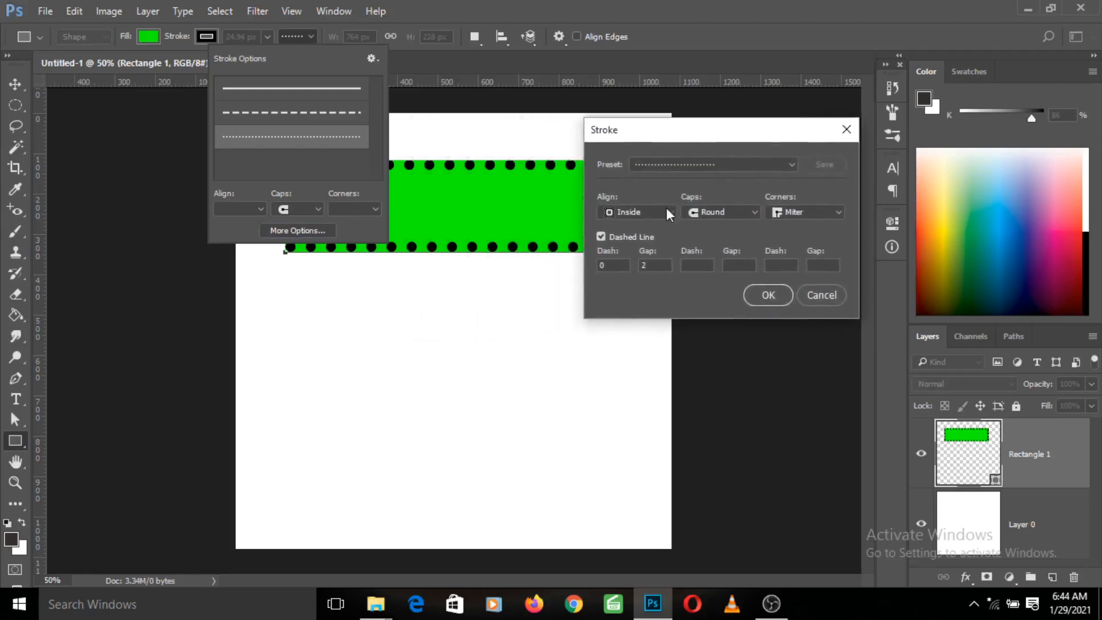
click(673, 214)
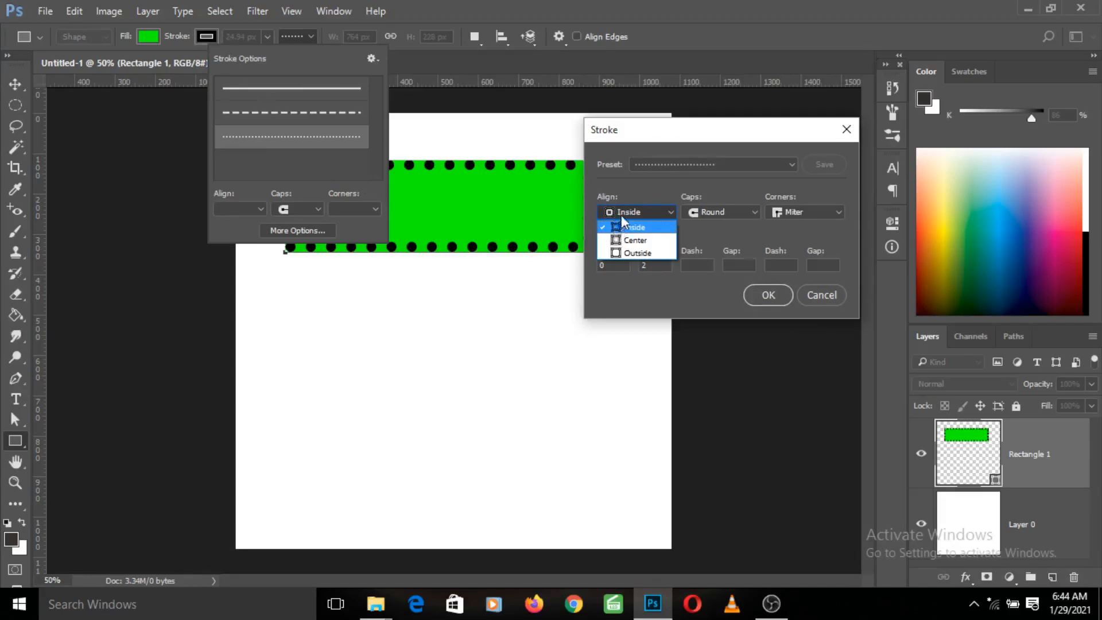
click(637, 254)
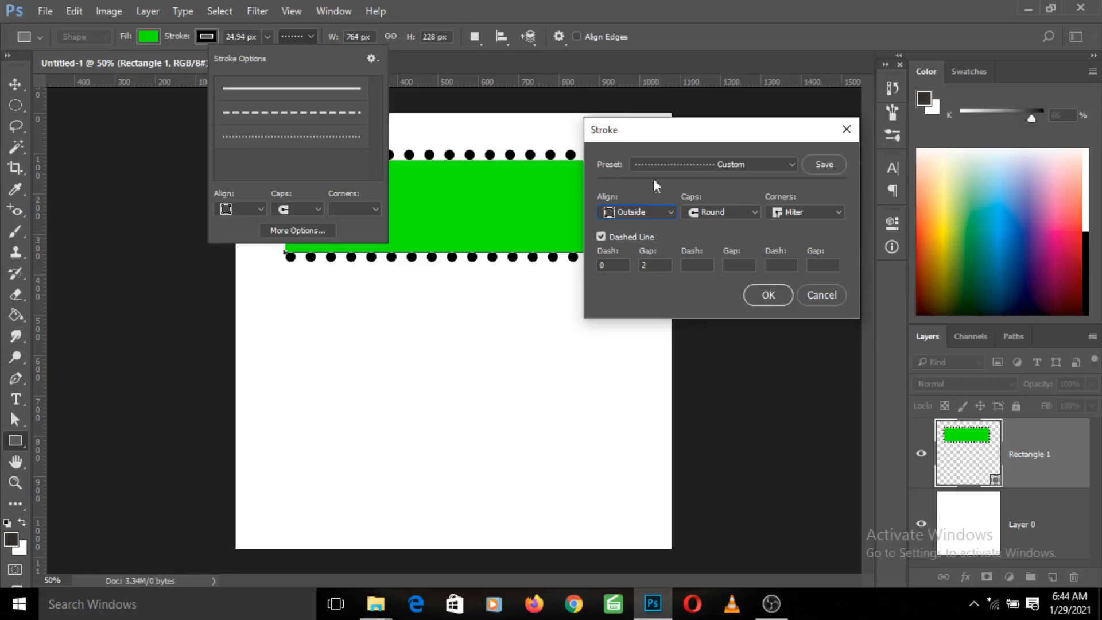
- Apply the solid line preset to the rectangle's stroke and confirm the stroke settings
click(786, 164)
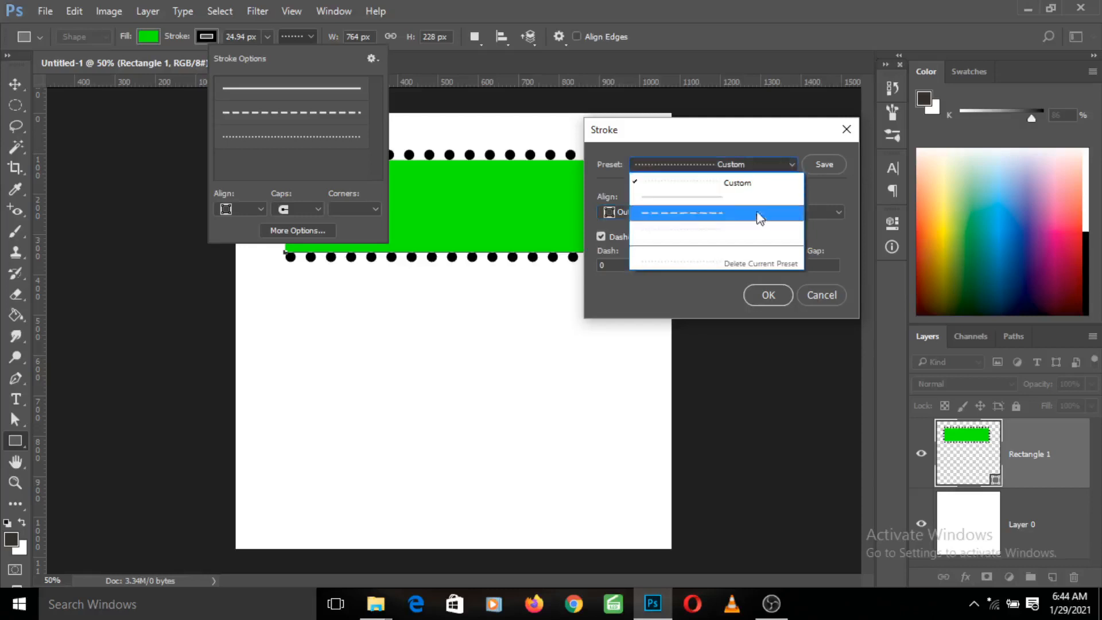
click(732, 198)
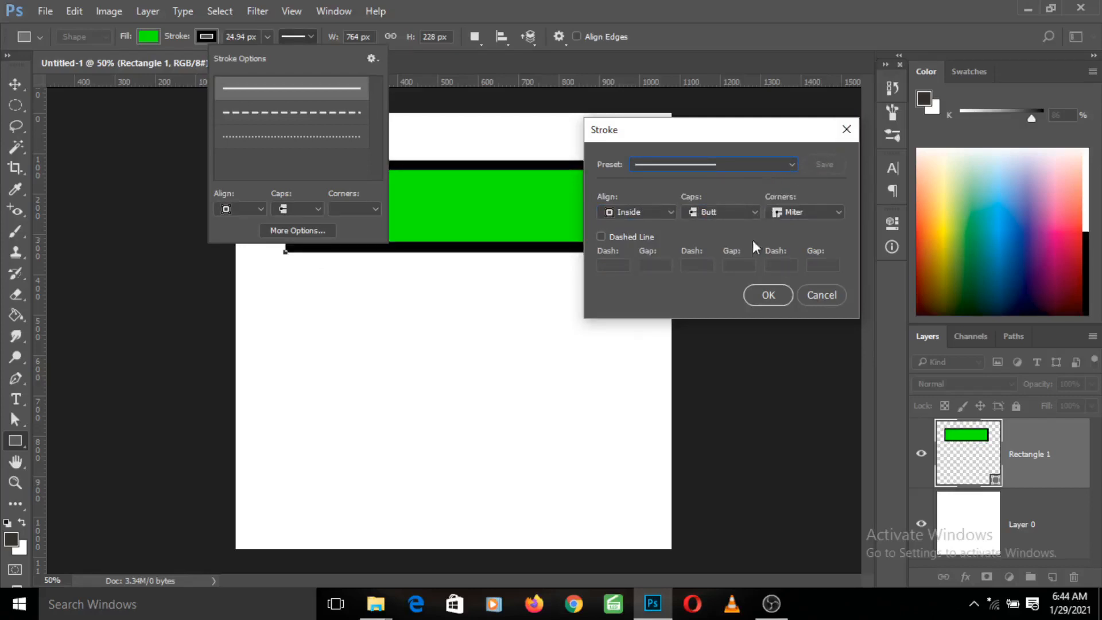
click(769, 294)
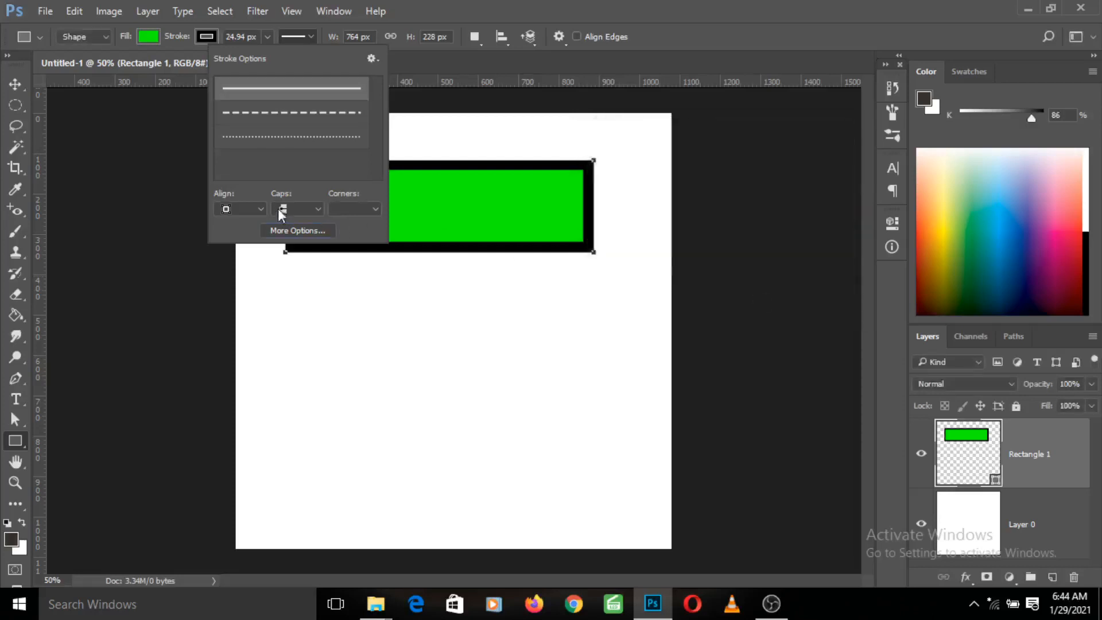
- Align the solid stroke to the outside of the rectangle and set its width to 23.66 px
click(260, 209)
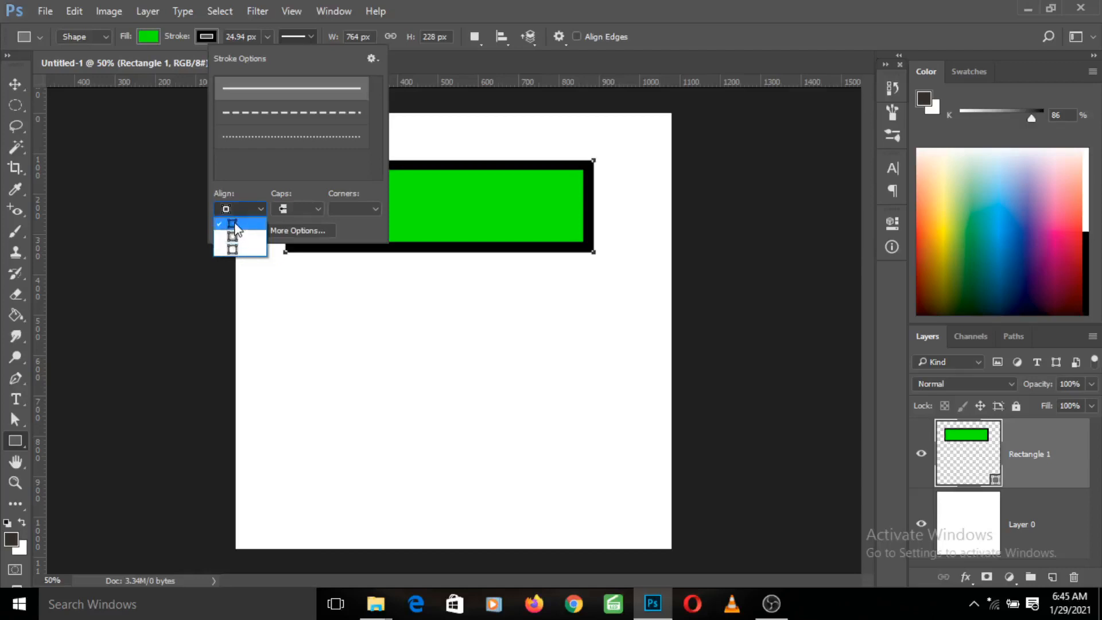
click(238, 251)
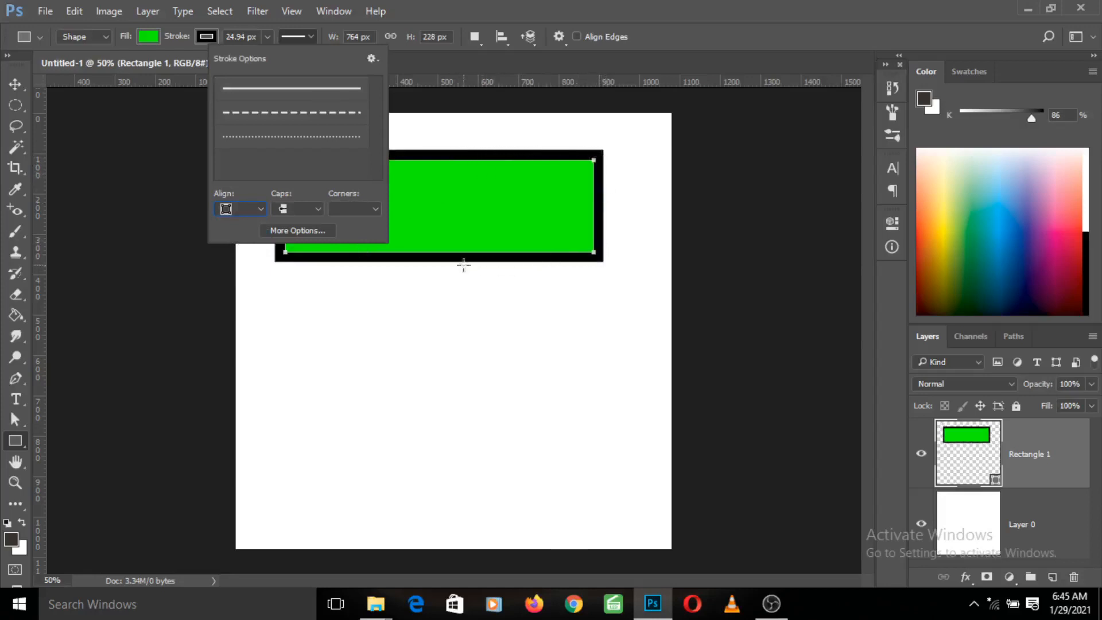
click(264, 36)
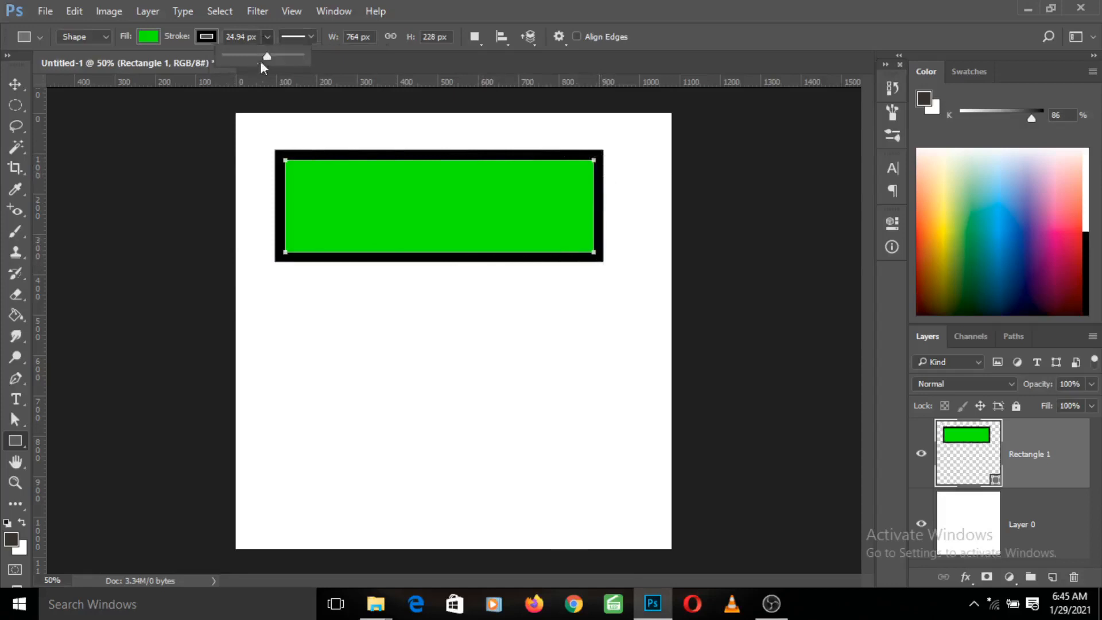
mouse_move(268, 56)
mouse_down()
mouse_move(290, 57)
mouse_move(266, 63)
mouse_up()
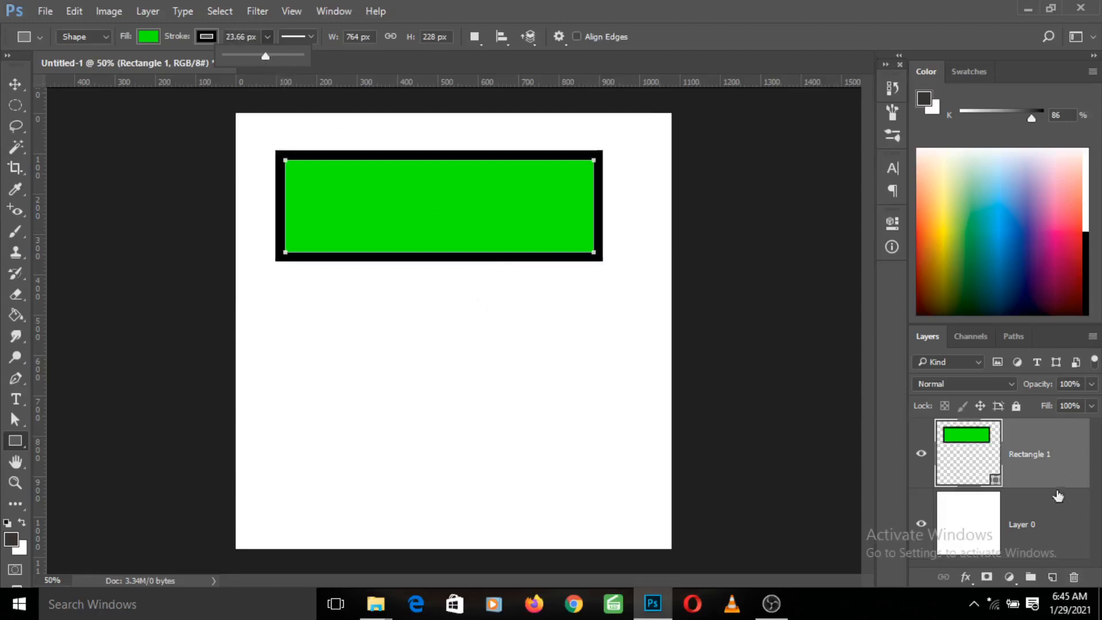
click(1051, 511)
click(1051, 511)
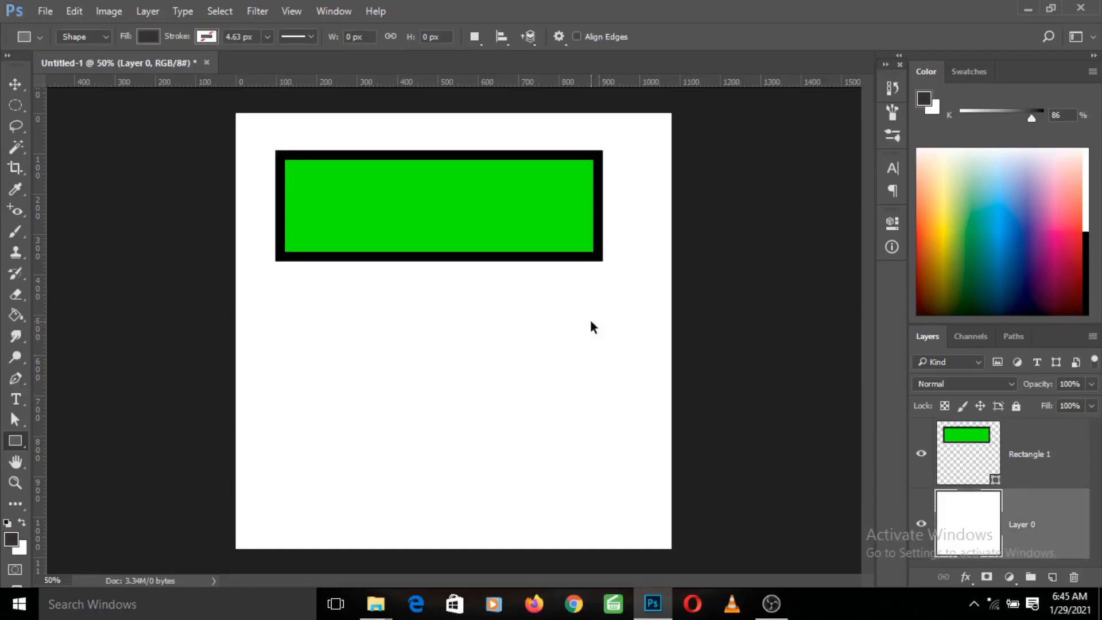
- Undo the stroke changes back to the green rectangle without a stroke
key(ctrl+z)
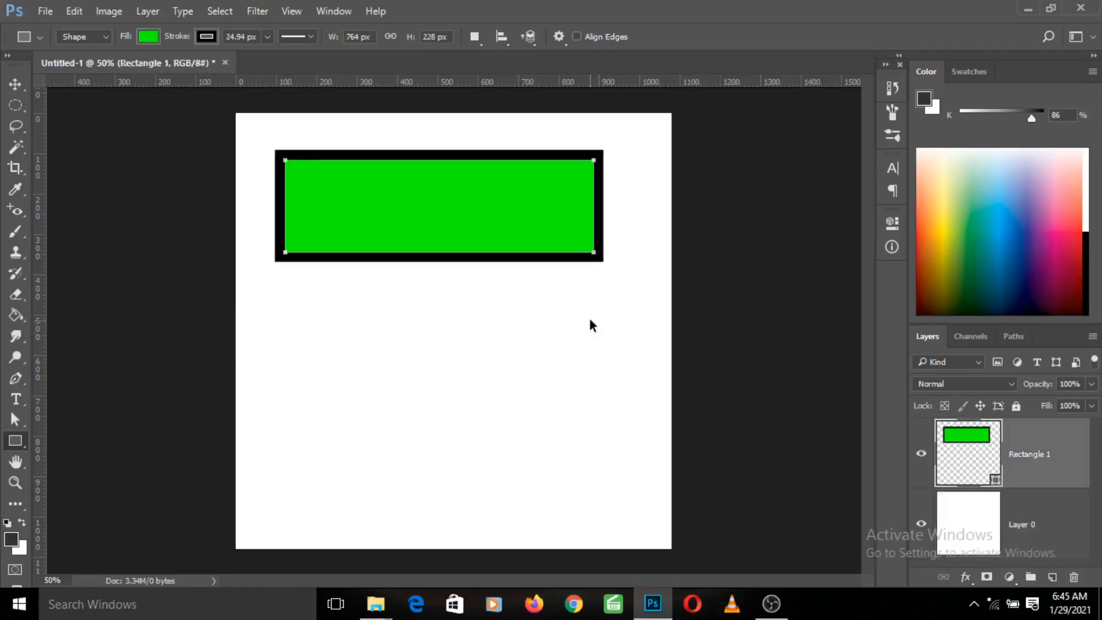
key(ctrl+alt+z)
key(ctrl+alt+z)
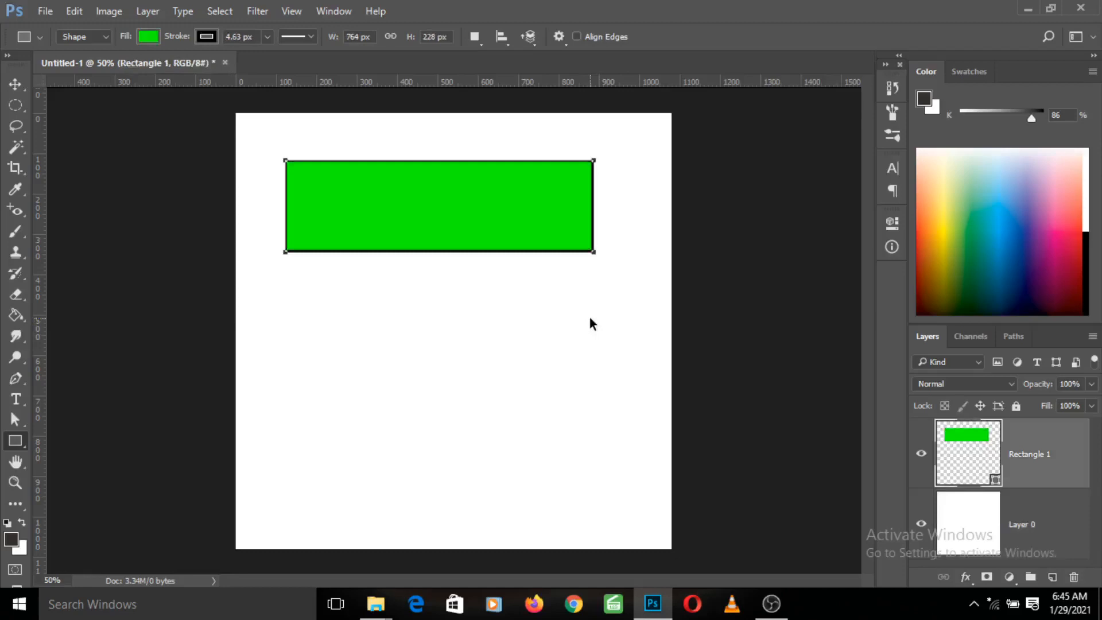
key(ctrl+alt+z)
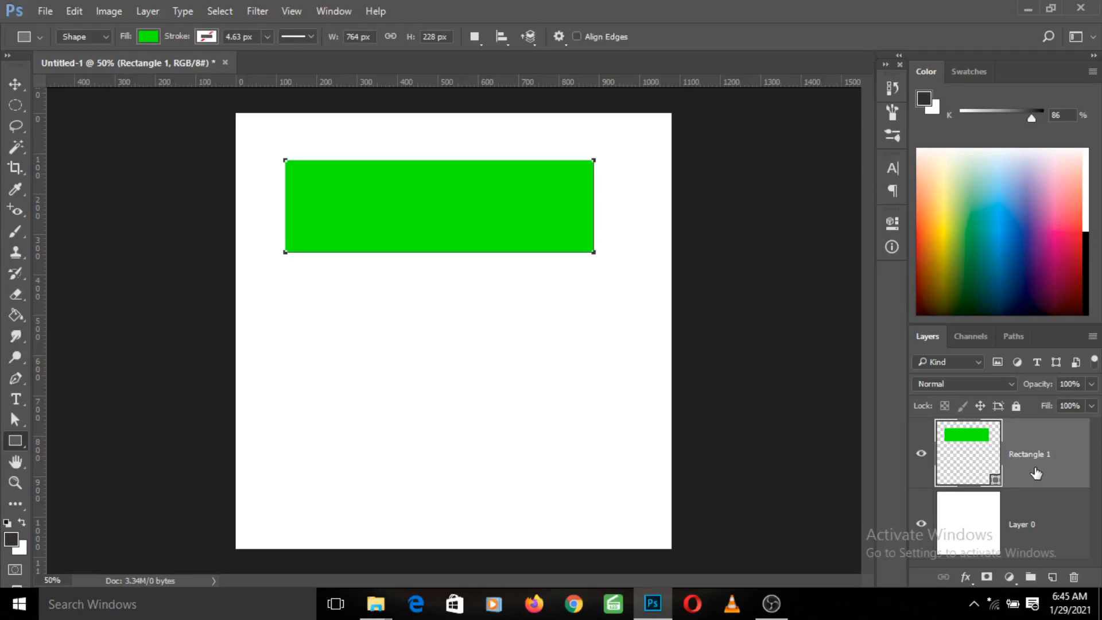
- Enable the Stroke effect in the Rectangle 1 layer's Layer Style settings, keeping the rectangle in view
double_click(1054, 439)
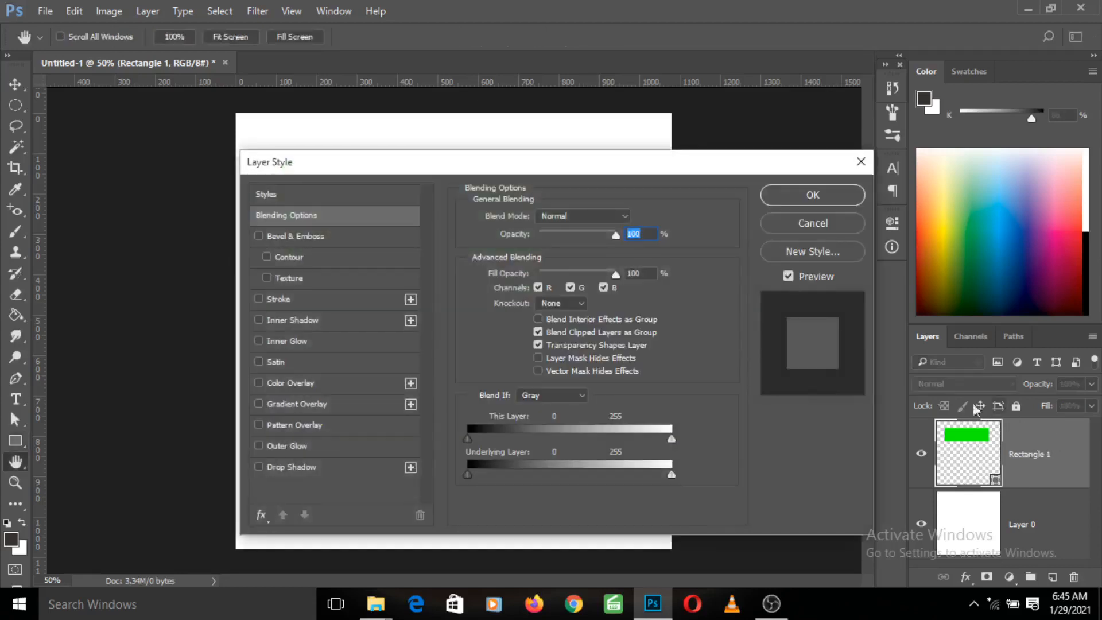
drag(489, 162, 622, 139)
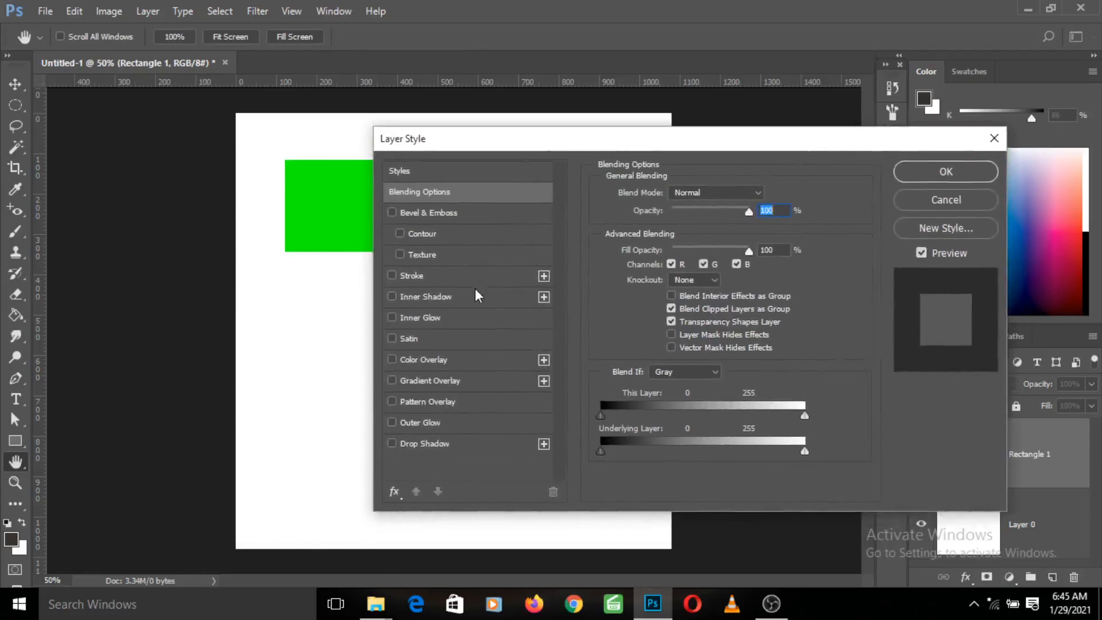
click(455, 276)
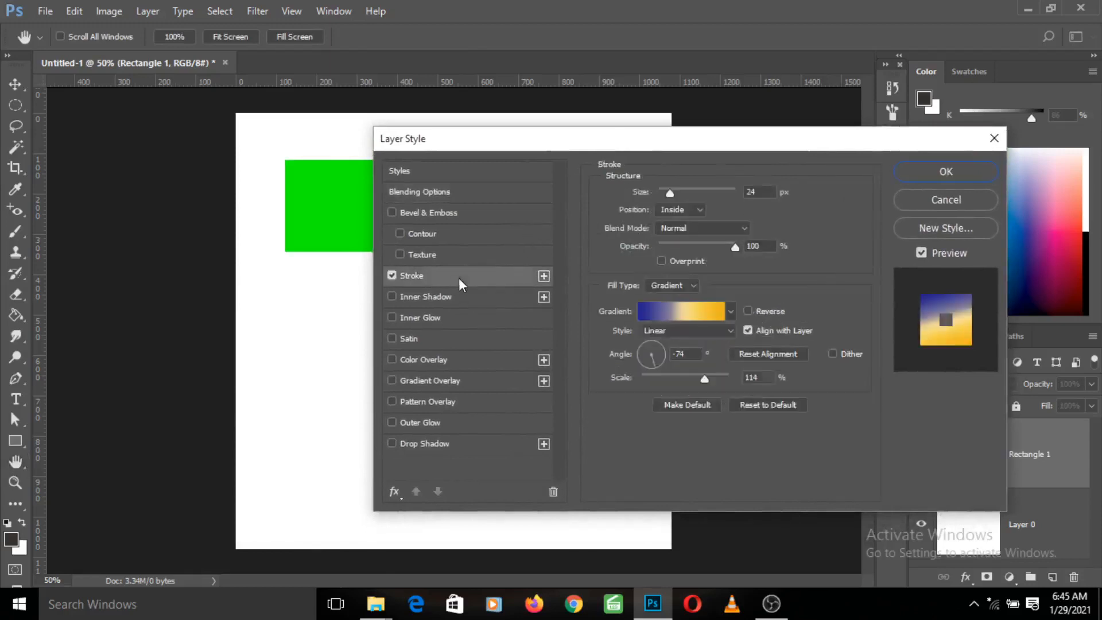
mouse_move(612, 149)
mouse_down()
mouse_move(814, 171)
mouse_move(774, 156)
mouse_move(792, 159)
mouse_up()
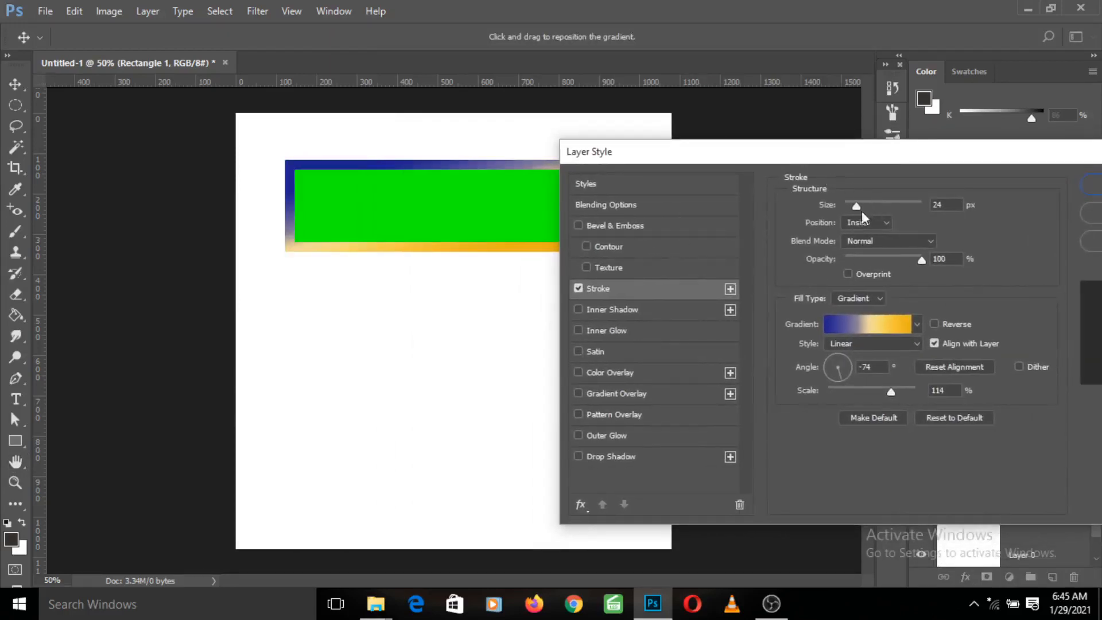
- Set the layer style stroke's size to 54 px and its position to Outside
drag(856, 206, 866, 207)
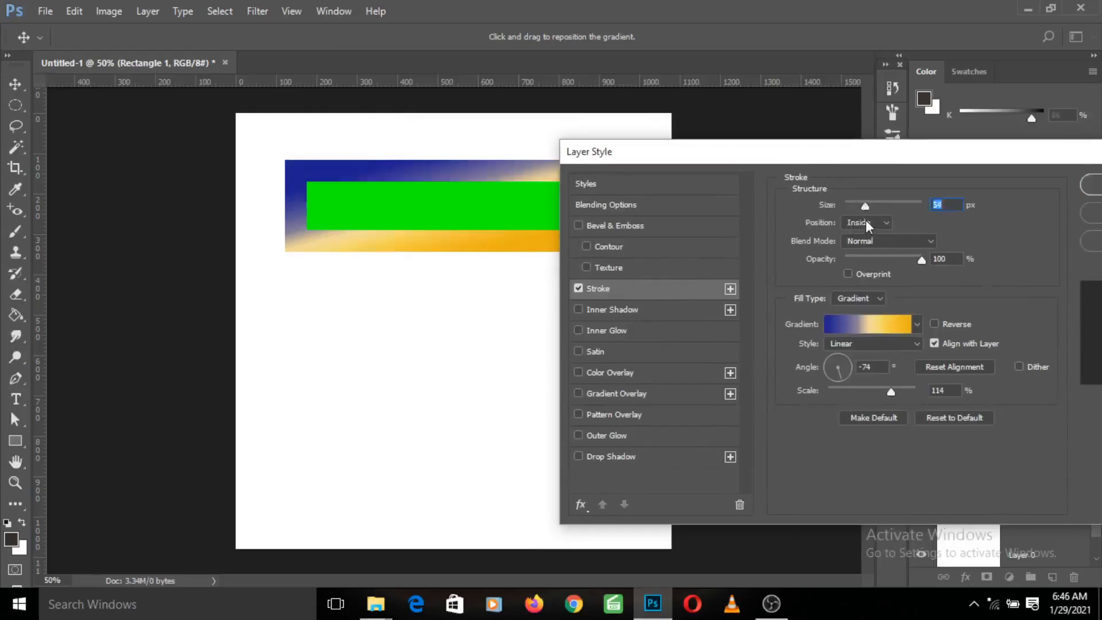
click(864, 222)
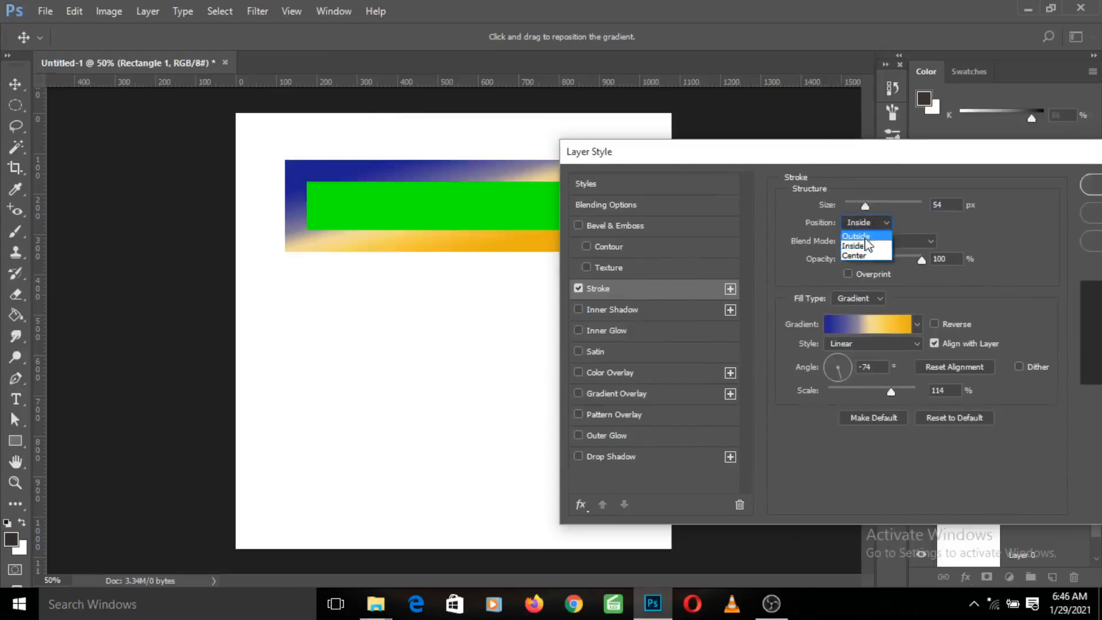
click(865, 237)
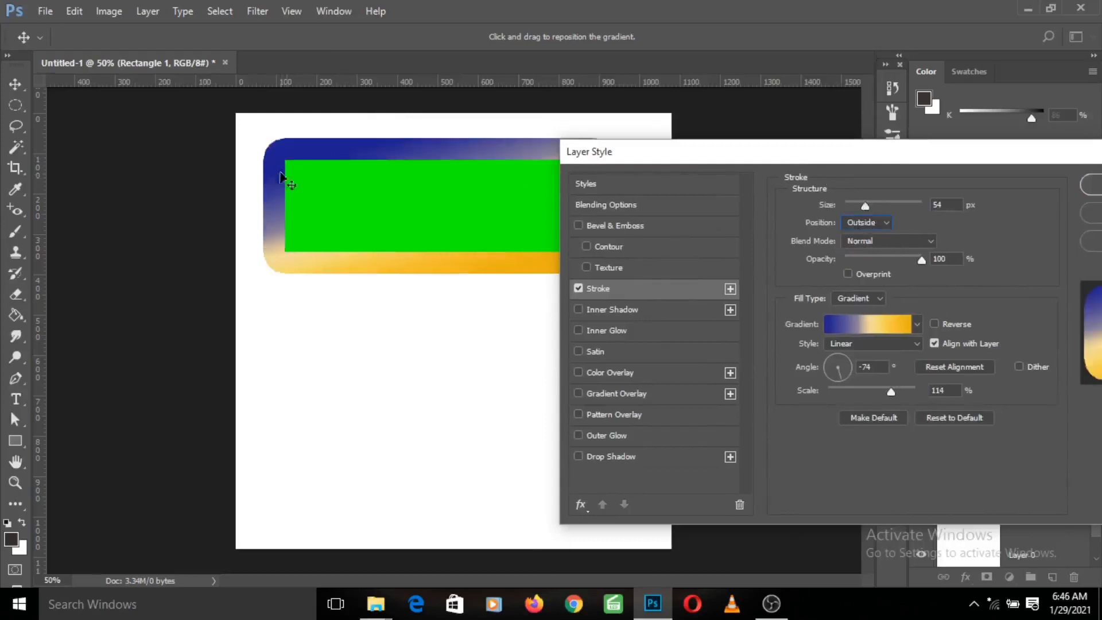
drag(740, 164, 779, 183)
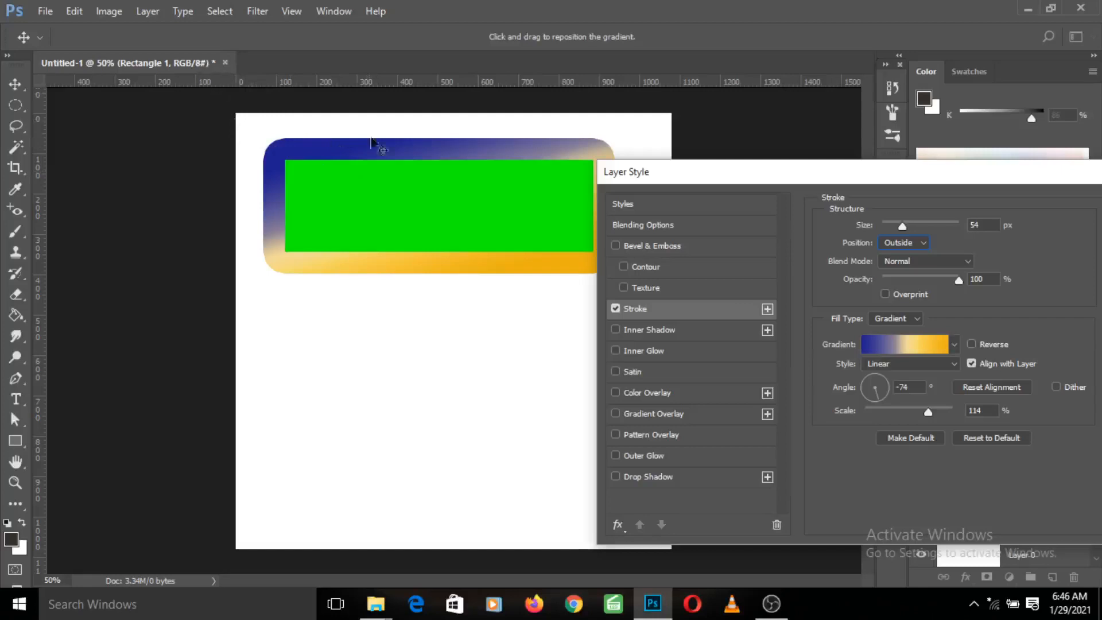
- Keep the stroke's blend mode at Normal and adjust its opacity, finishing at 100%
click(900, 263)
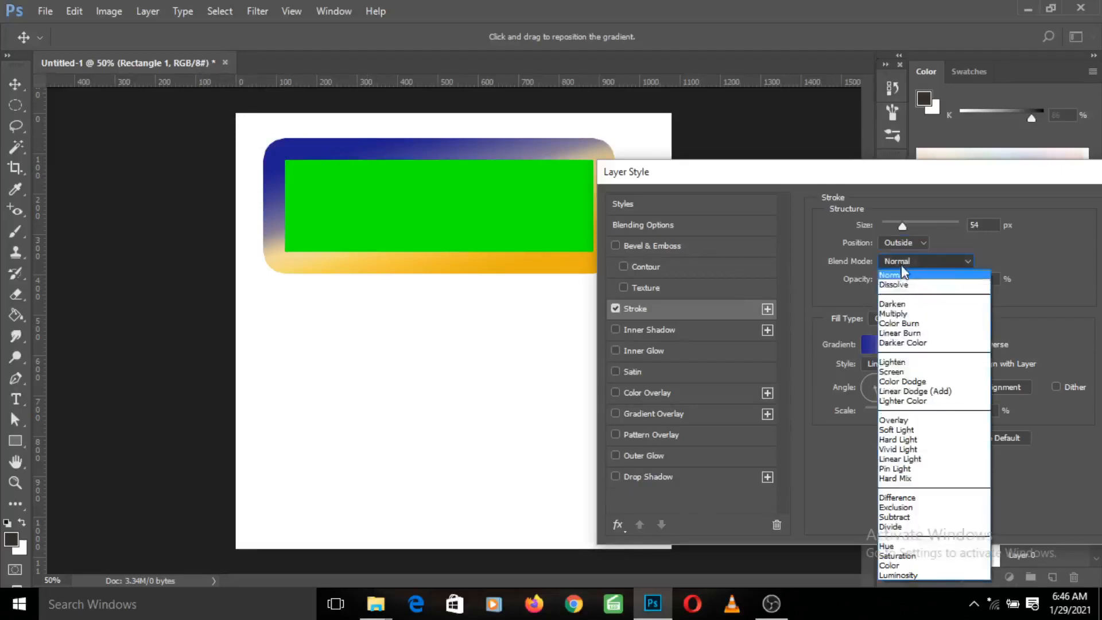
click(902, 269)
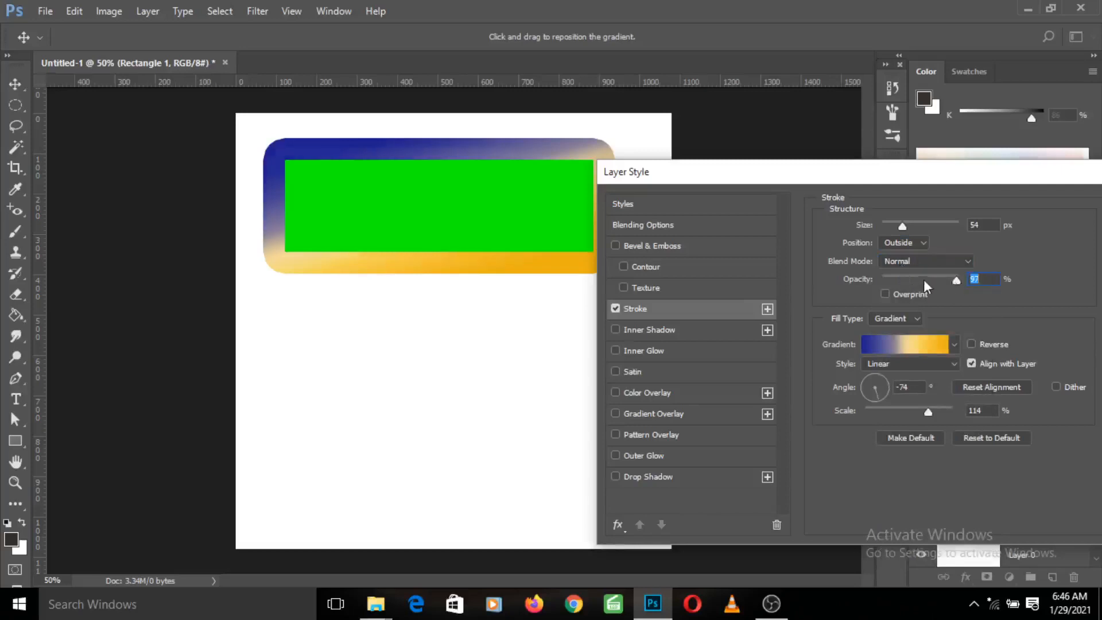
mouse_move(924, 280)
mouse_down()
mouse_move(892, 281)
mouse_move(962, 281)
mouse_up()
- Change the stroke's fill type to Color and choose dark blue 1e2475
click(892, 318)
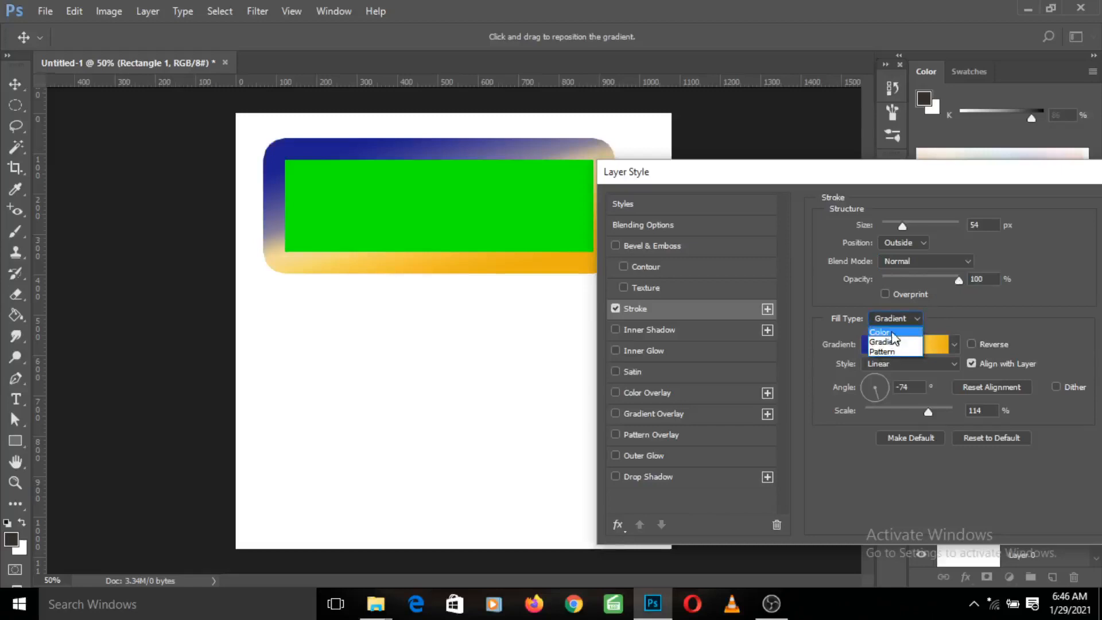
click(884, 331)
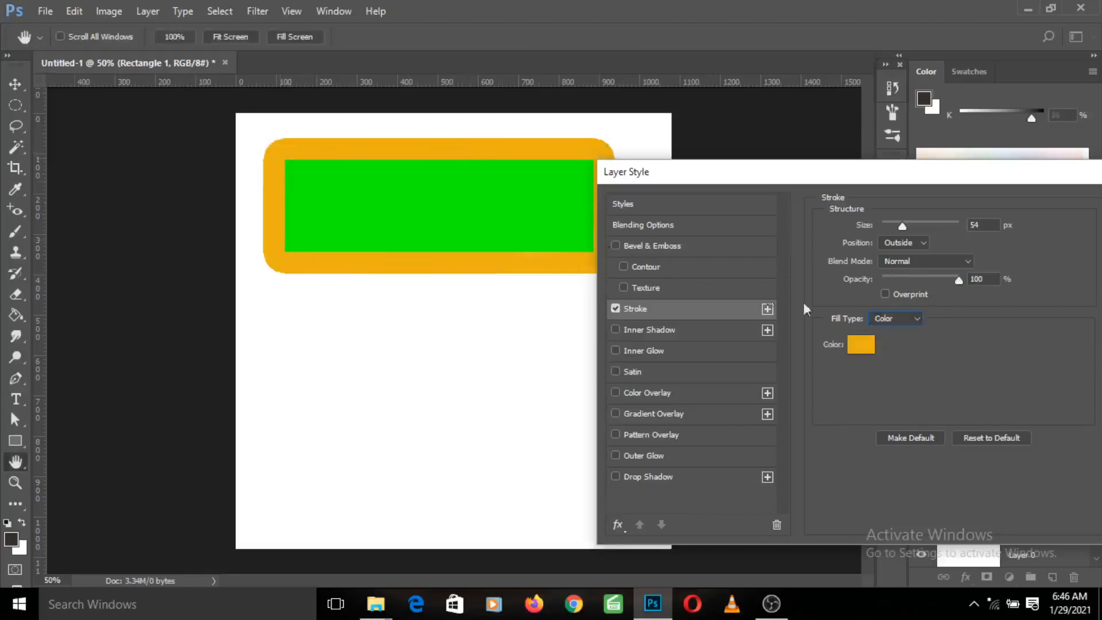
click(860, 344)
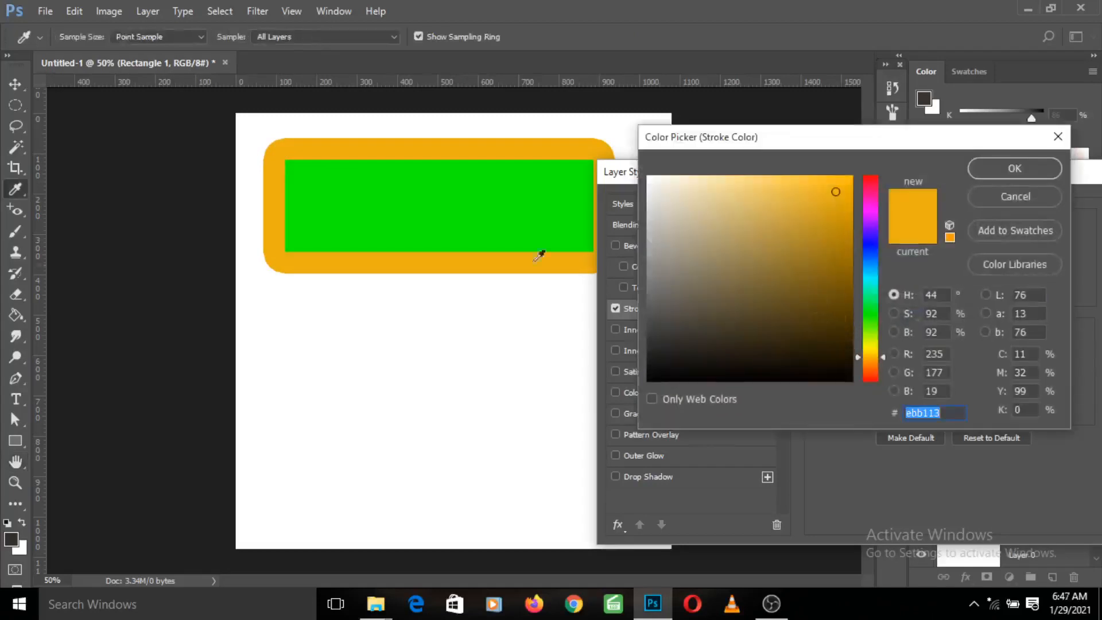
click(863, 246)
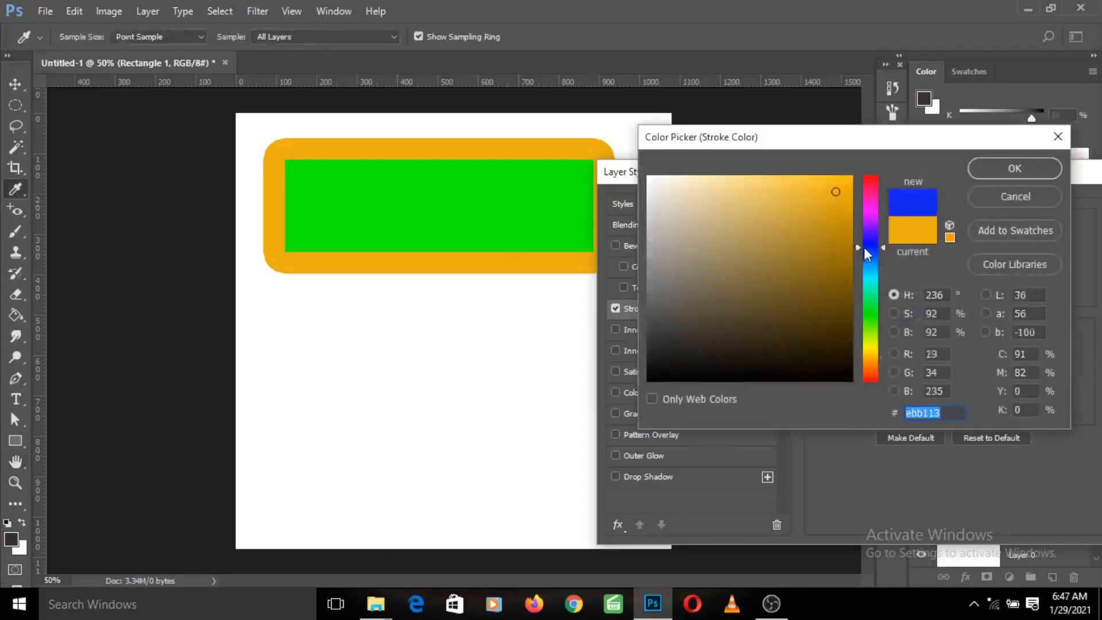
drag(787, 256, 800, 287)
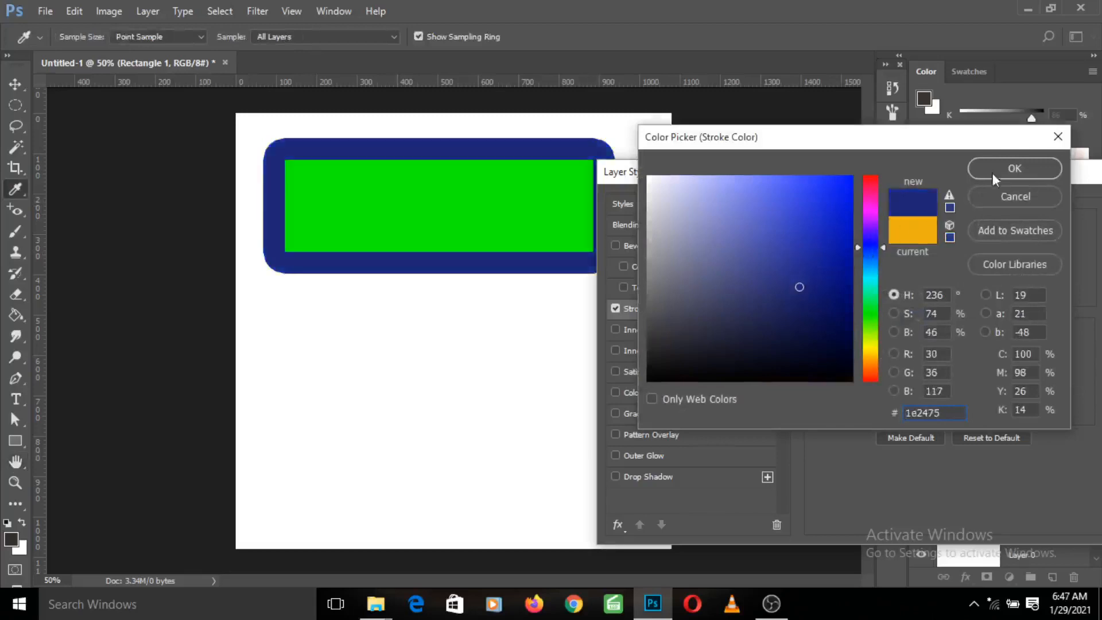
click(993, 172)
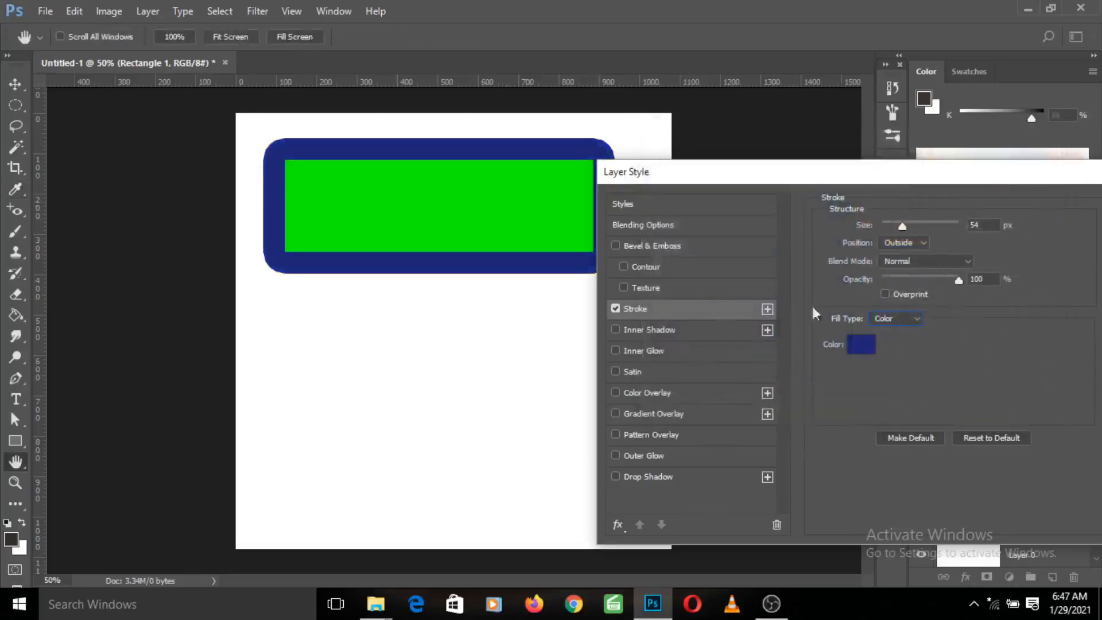
- Change the stroke's fill type to Pattern and try several patterns, finishing with the dark purple-blue wavy one
click(915, 318)
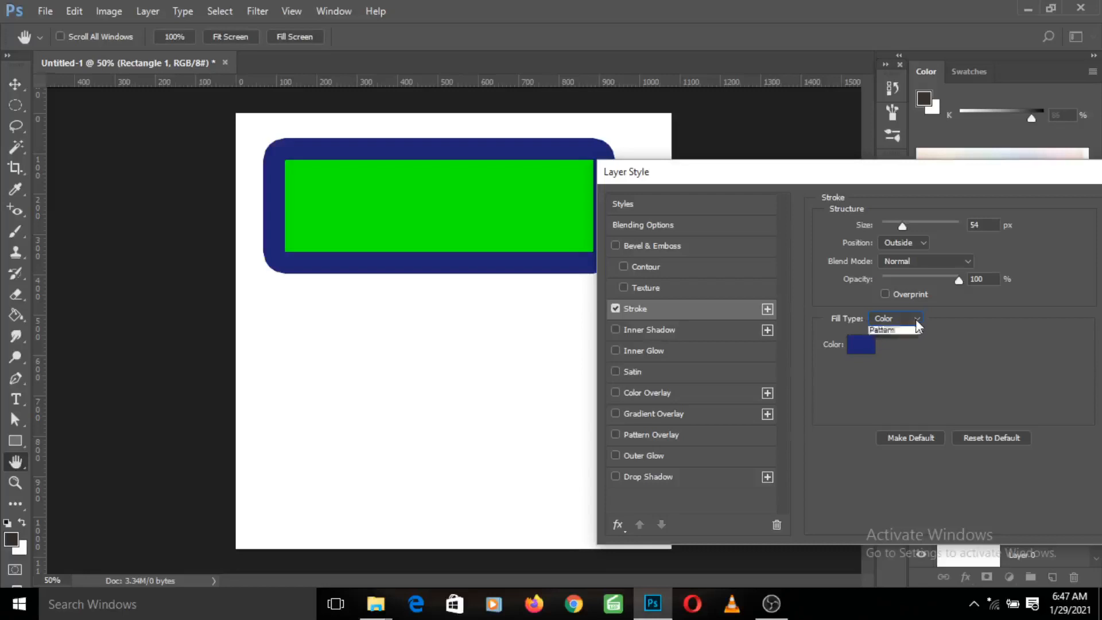
click(897, 351)
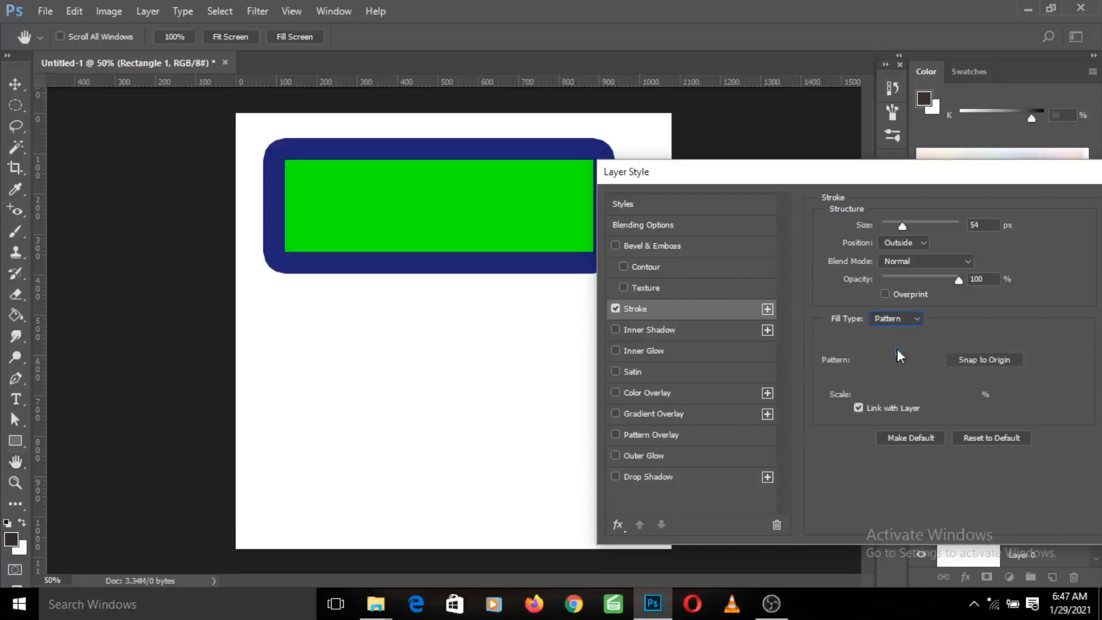
click(910, 359)
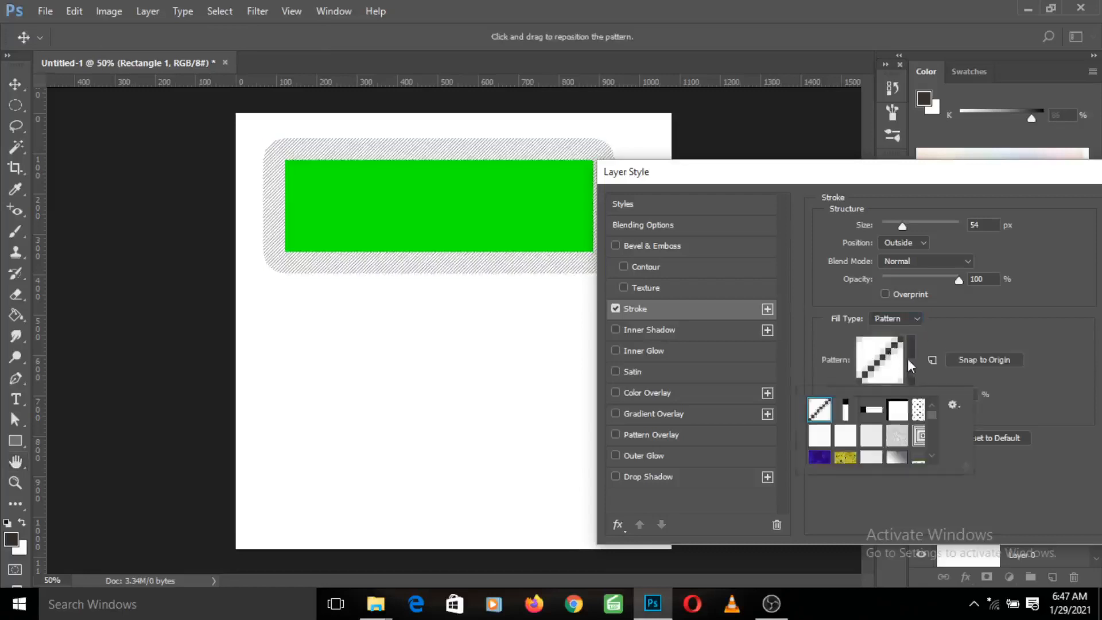
click(895, 439)
click(878, 444)
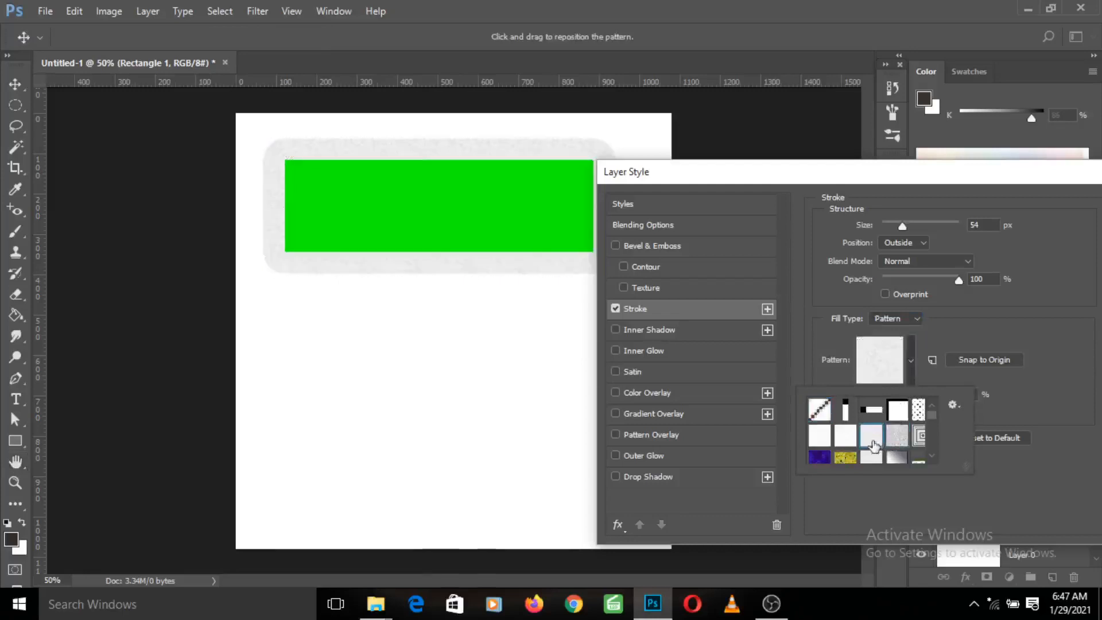
click(841, 459)
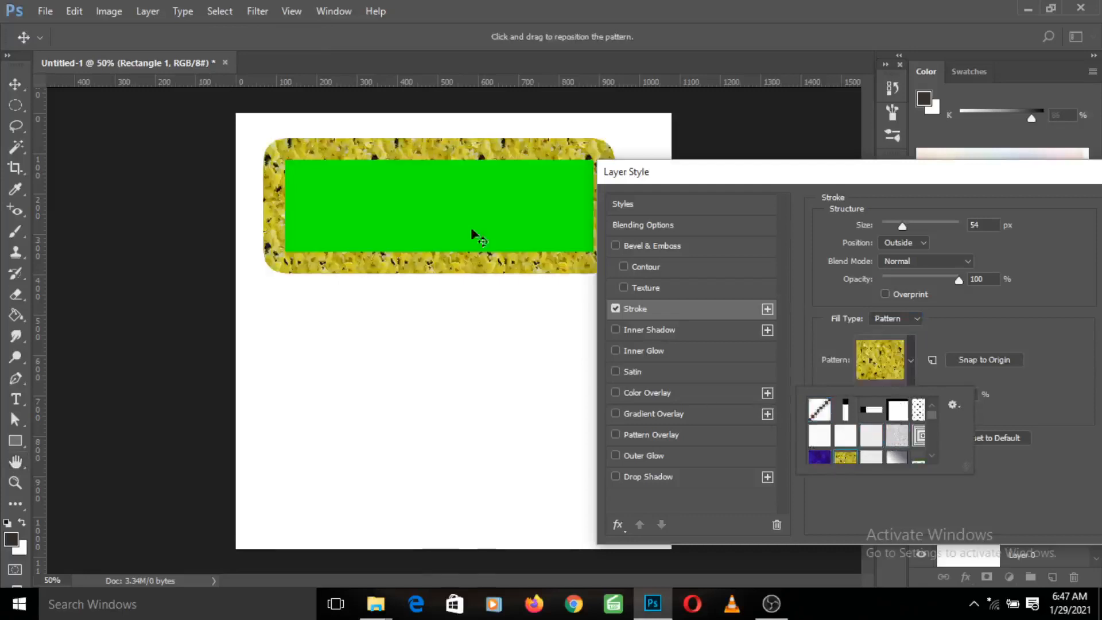
drag(929, 417, 930, 423)
click(819, 422)
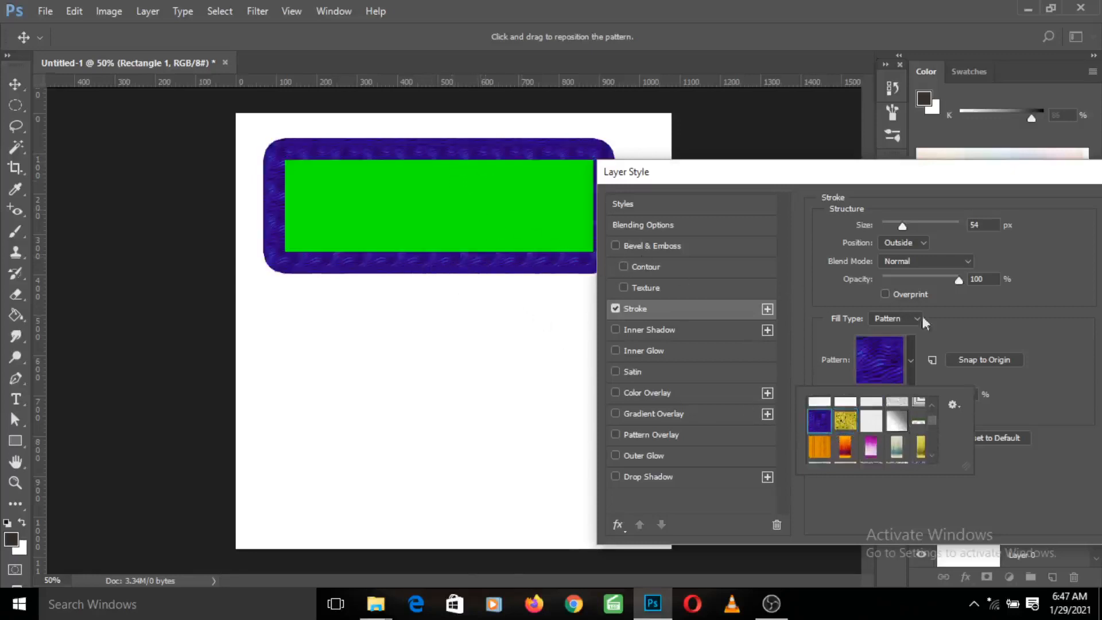
click(954, 326)
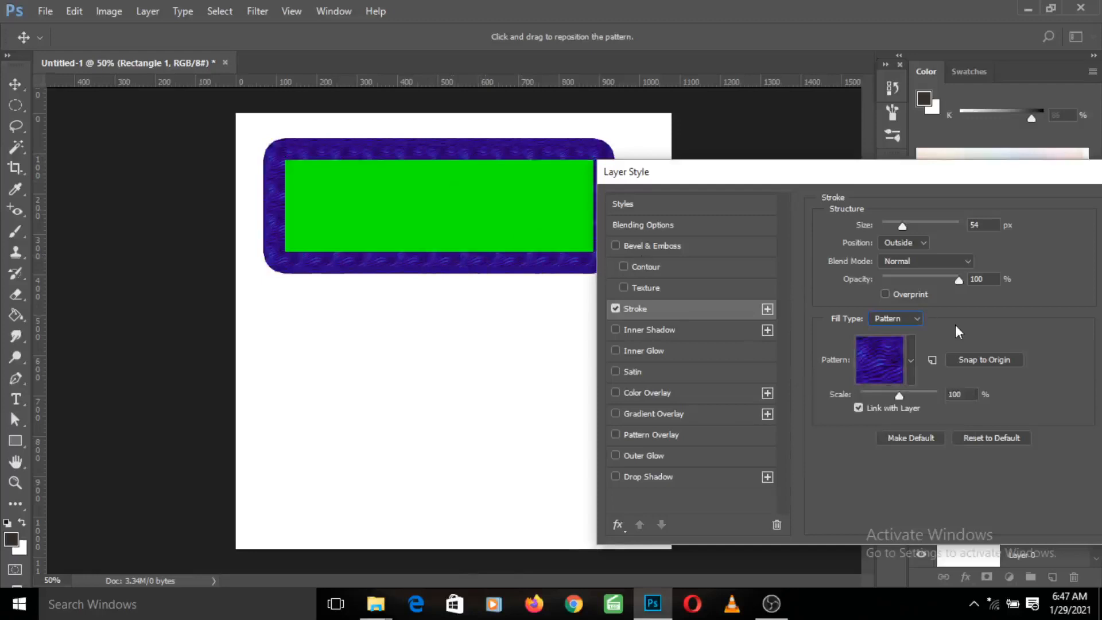
- Return the stroke's fill type to Color and apply the layer style to the rectangle
click(919, 319)
click(900, 332)
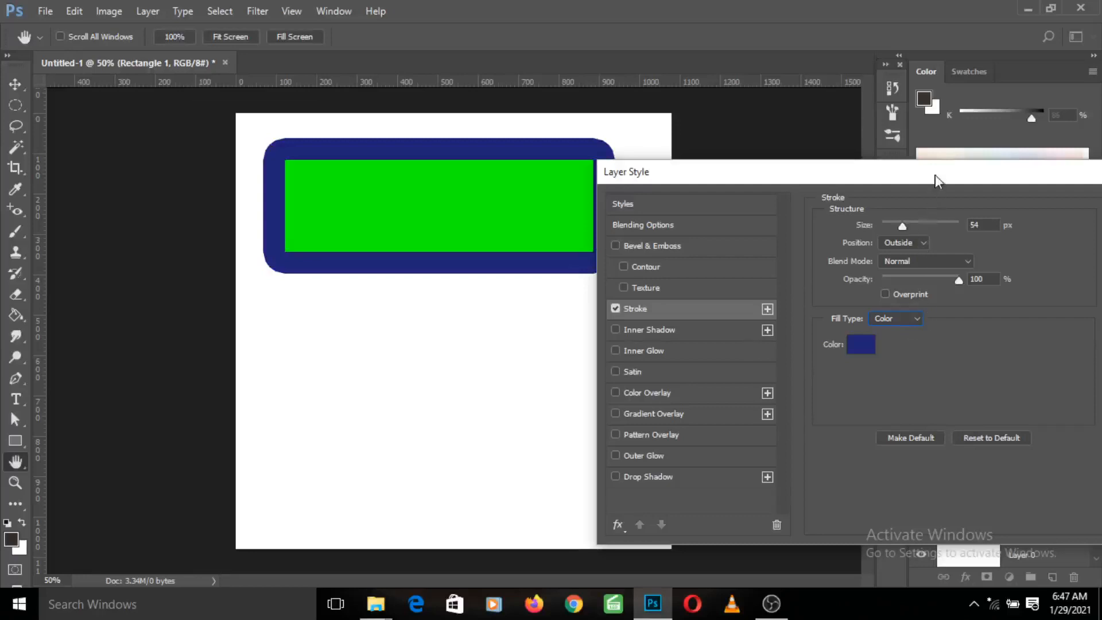
drag(935, 175, 839, 175)
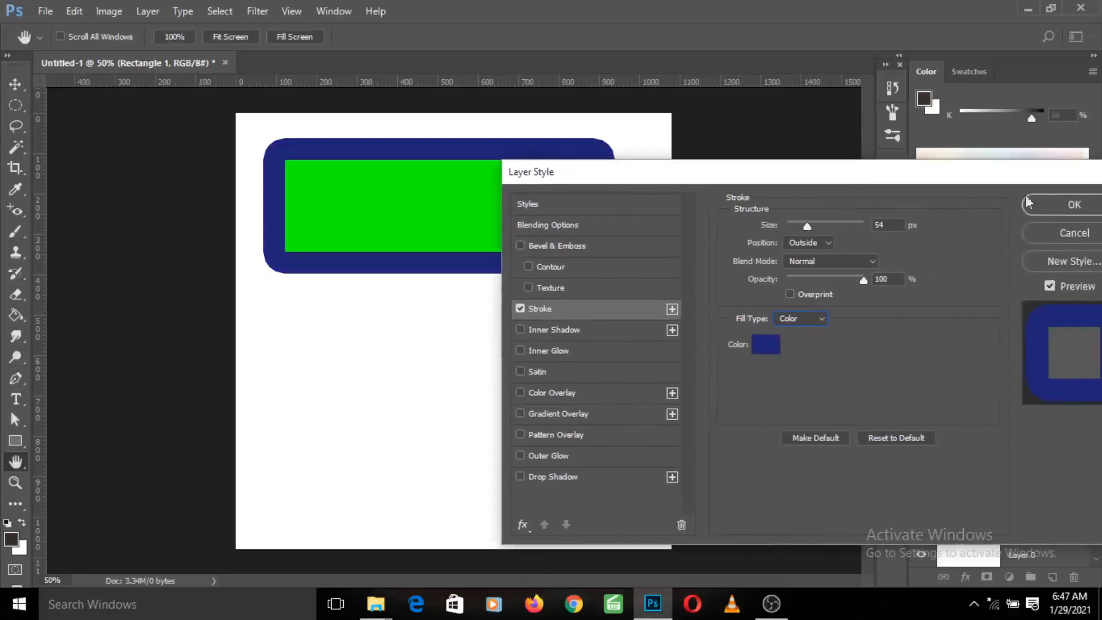
click(1061, 204)
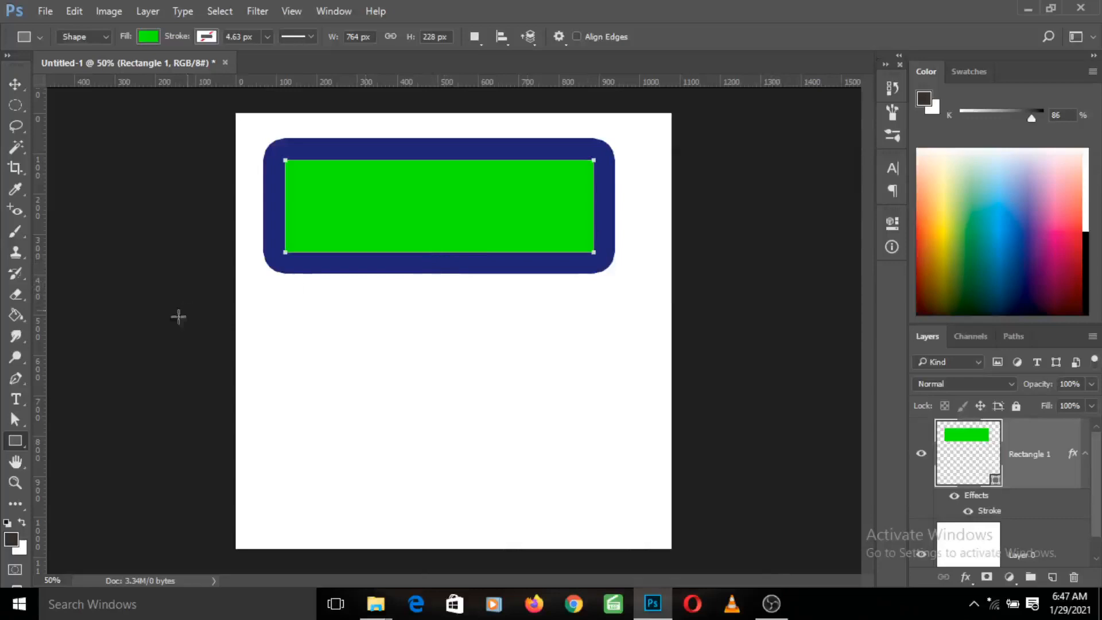
- Activate the Rounded Rectangle Tool and undo the stroke layer style, keeping the first rectangle's green fill
right_click(13, 444)
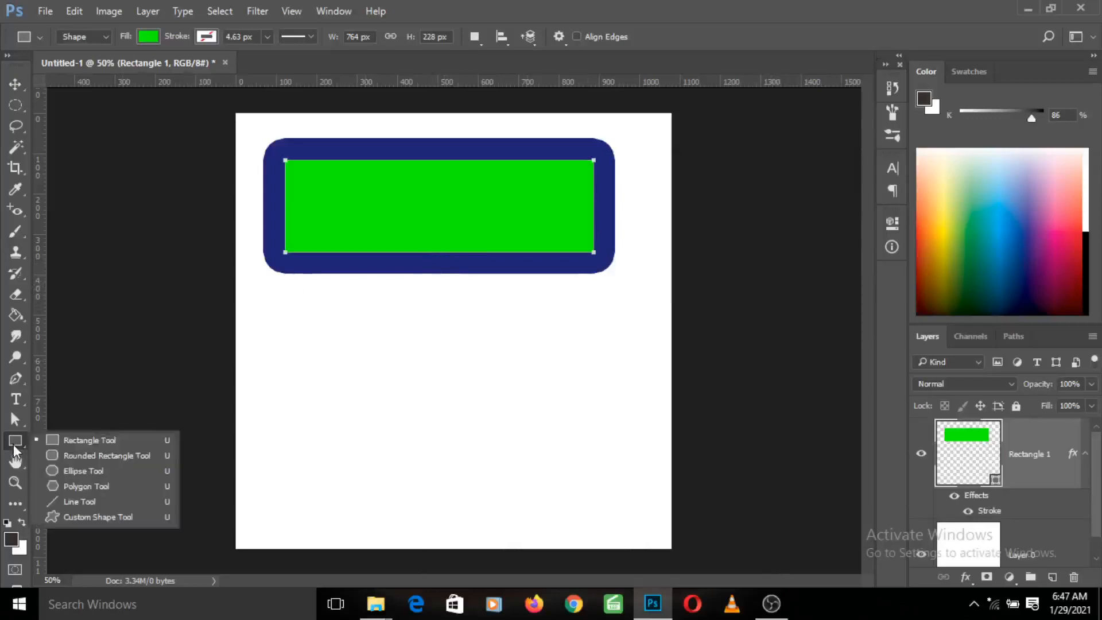
click(81, 455)
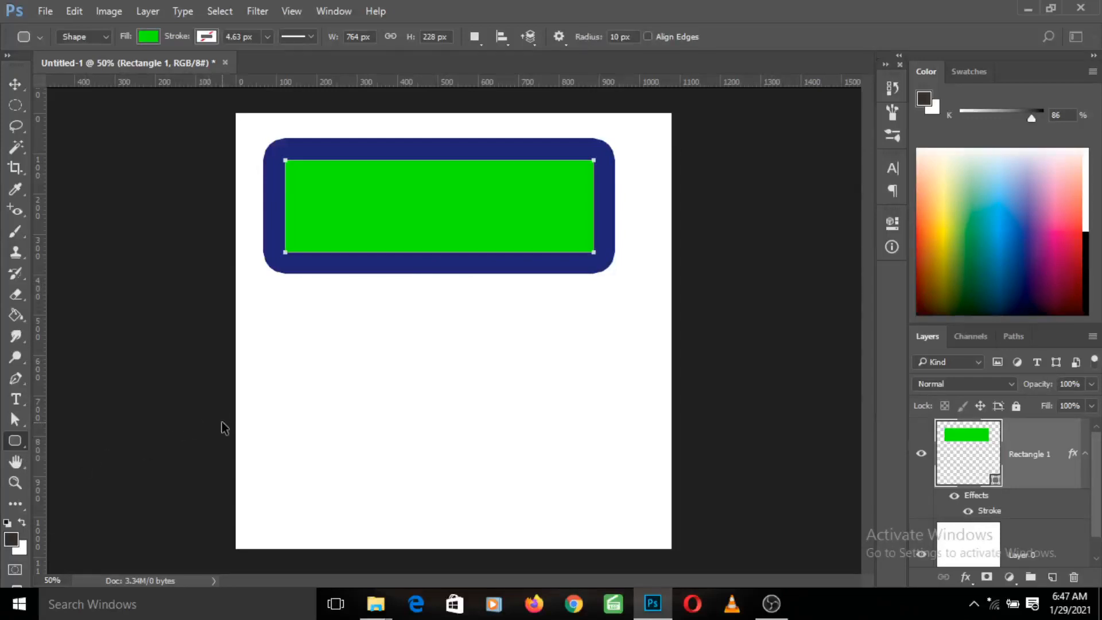
key(ctrl+alt+z)
key(ctrl+alt+z)
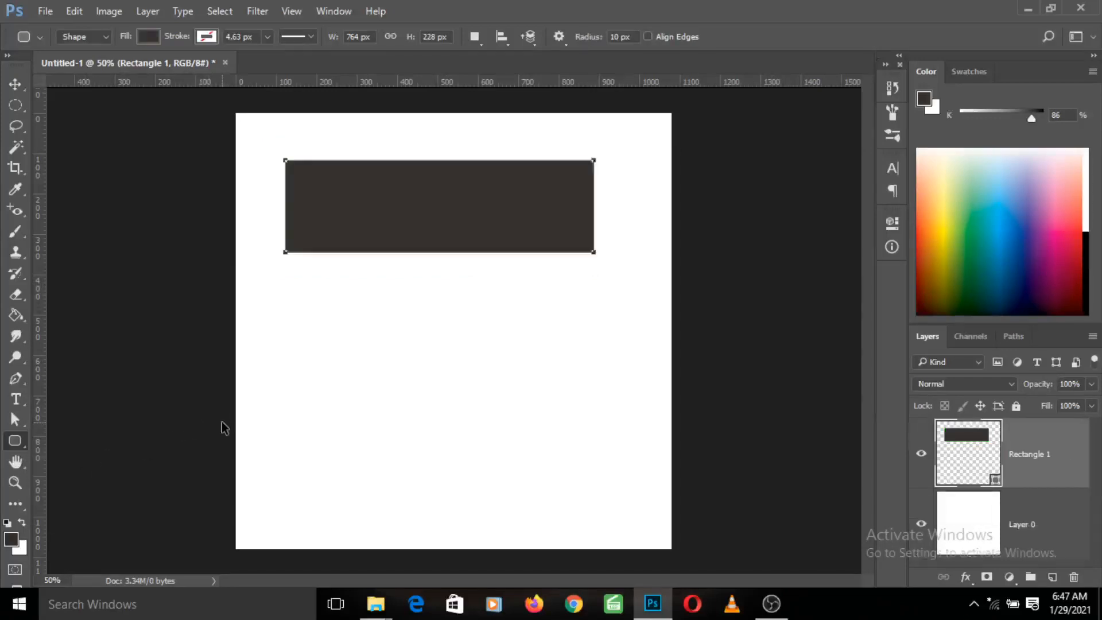
key(ctrl+shift+z)
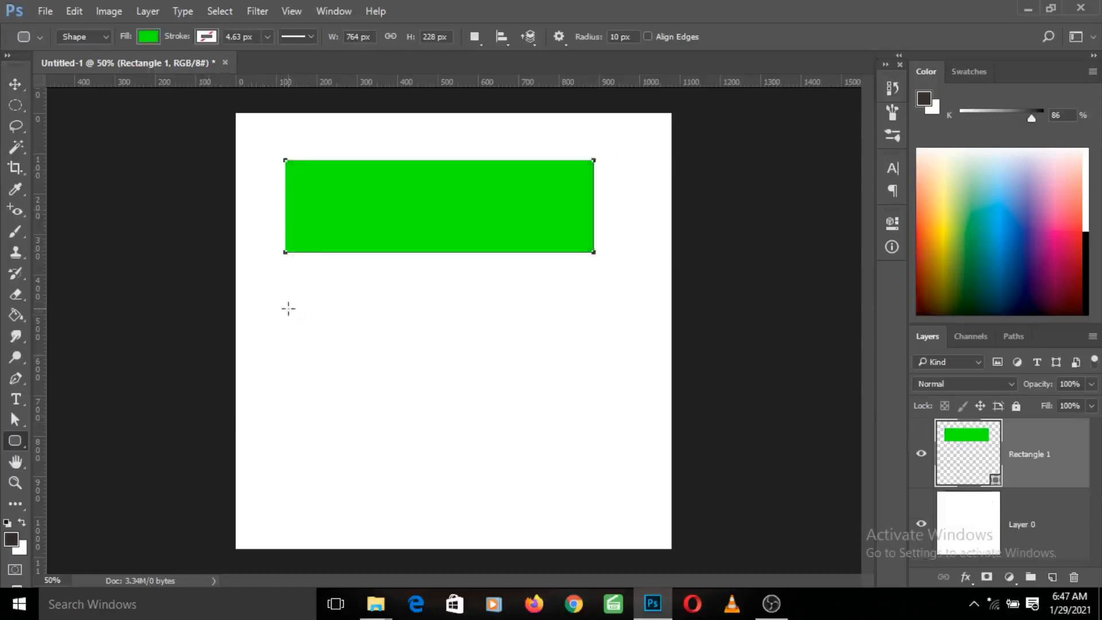
- Draw a green rounded rectangle about 836 by 276 px below the first one and set its corner radii to 0 px
drag(288, 309, 626, 420)
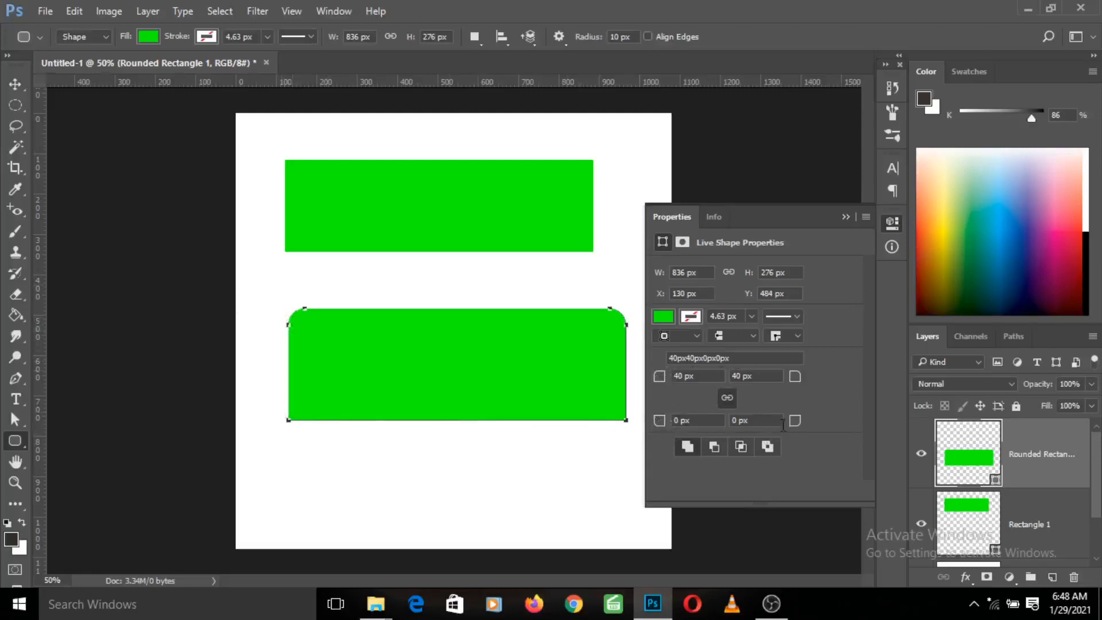
click(680, 377)
key(Tab)
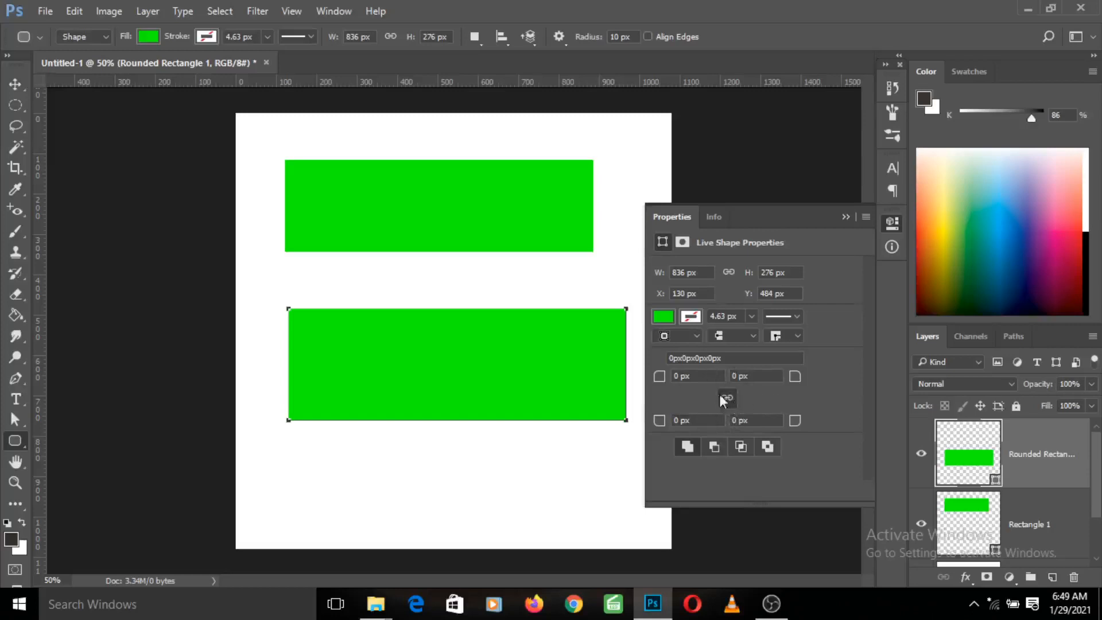
- Set all four linked corner radii of the lower rectangle to 40 px
click(680, 374)
text(40)
key(Return)
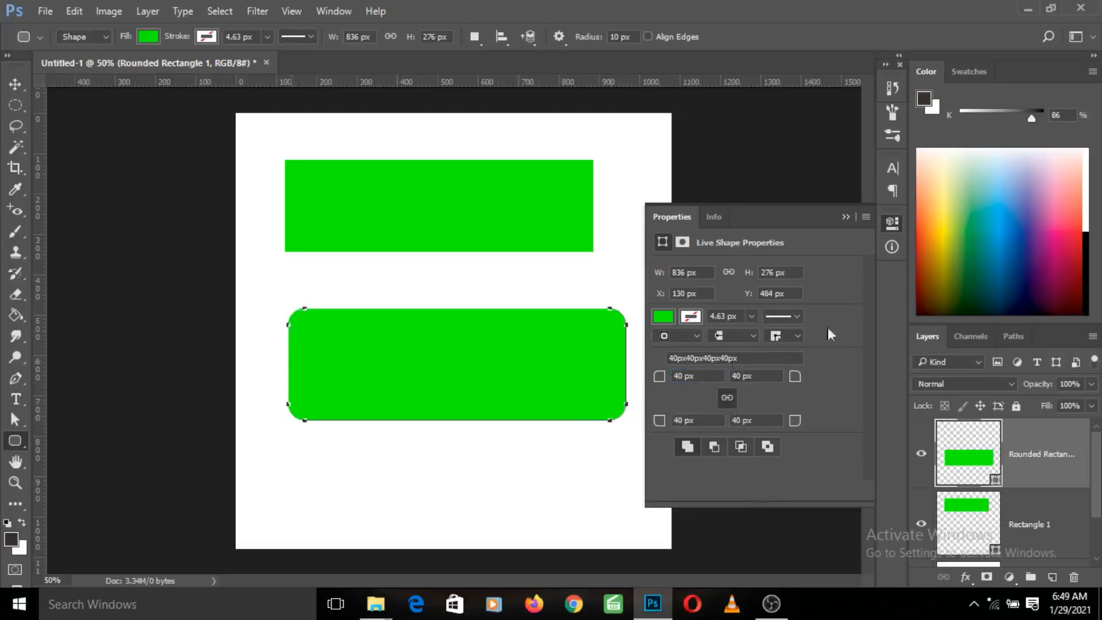
- Select the Rectangle 1 layer, collapse its shape properties and activate the Move tool
click(1036, 512)
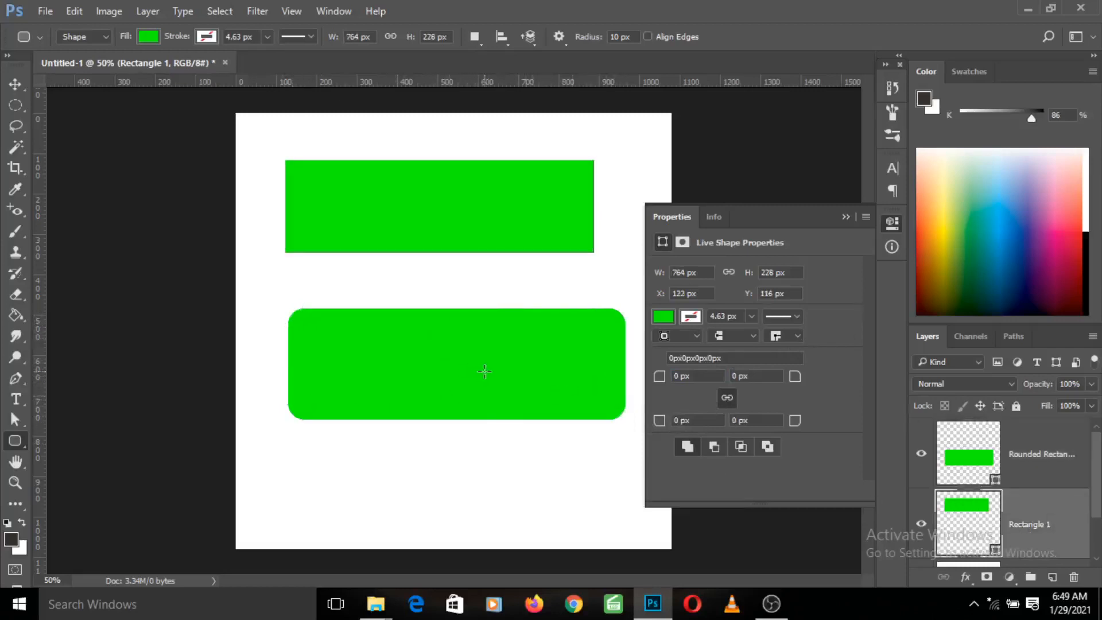
click(846, 217)
key(v)
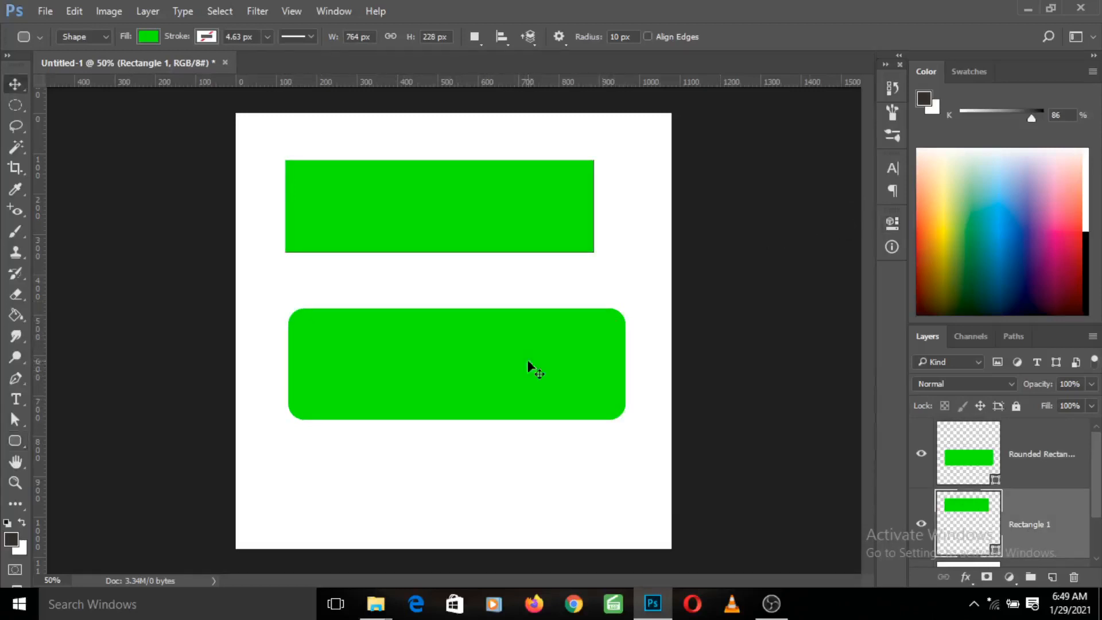
- Move the green rectangle and the rounded rectangle up the canvas to leave empty space beneath them
drag(487, 377, 470, 309)
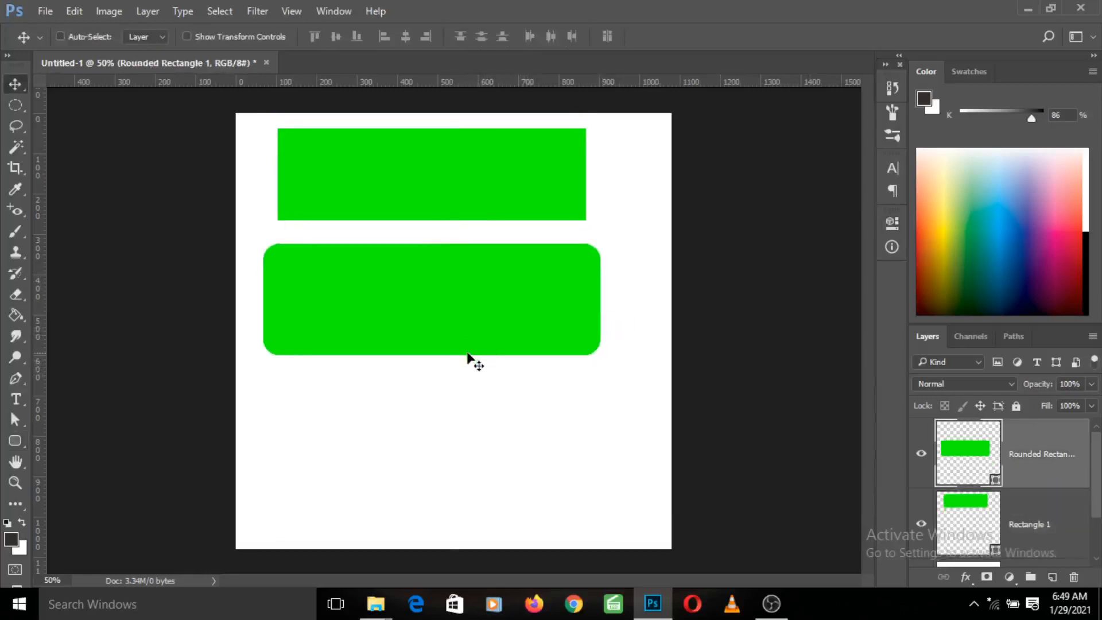
click(14, 440)
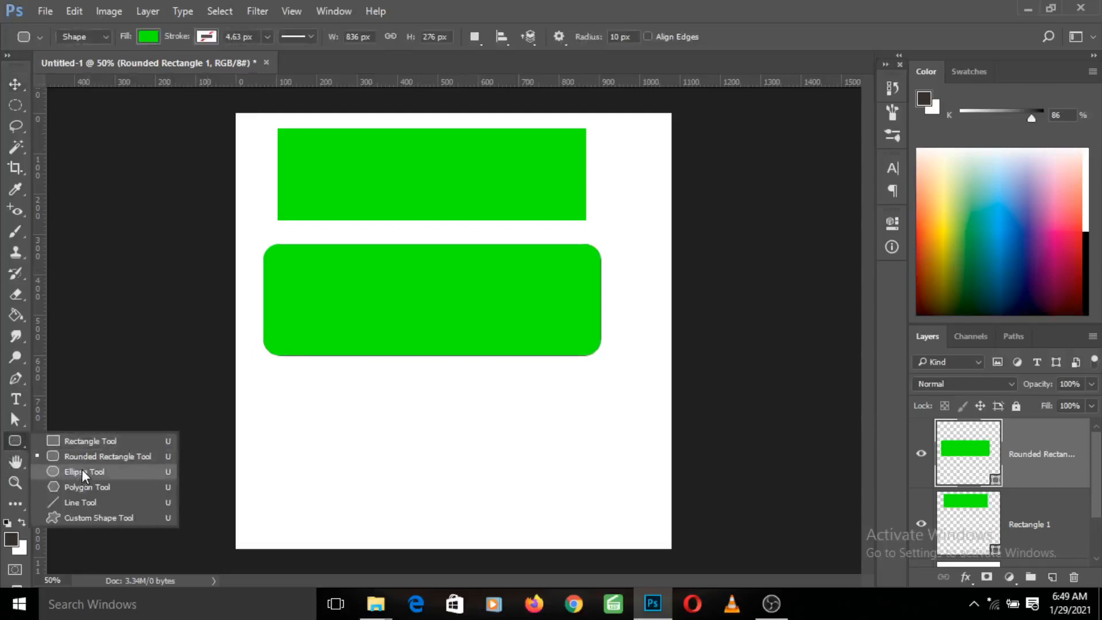
click(80, 442)
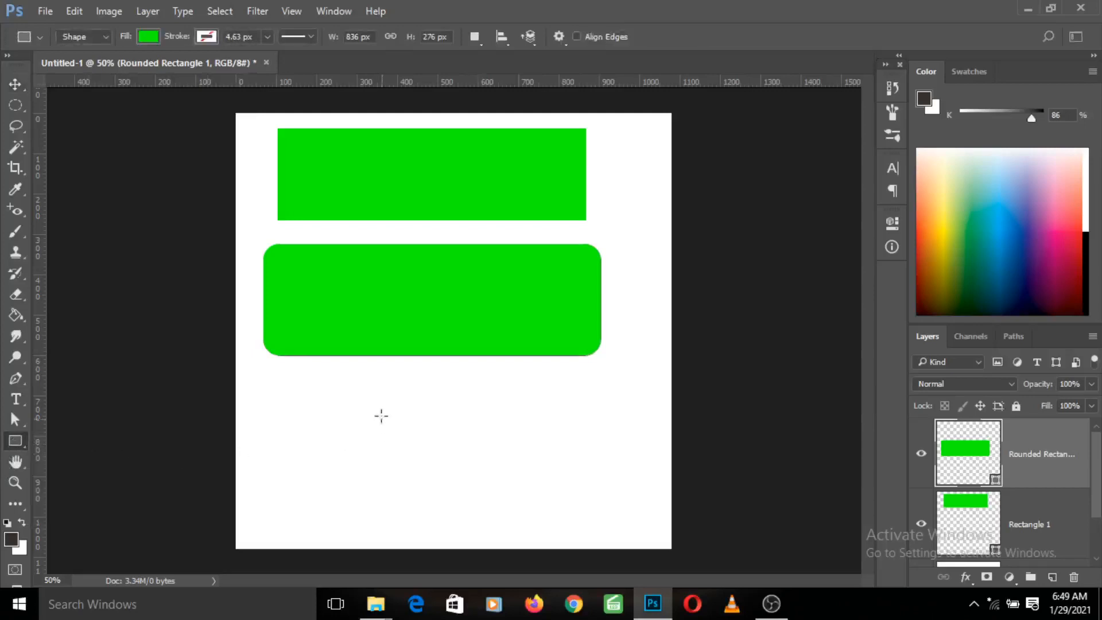
drag(378, 404, 451, 475)
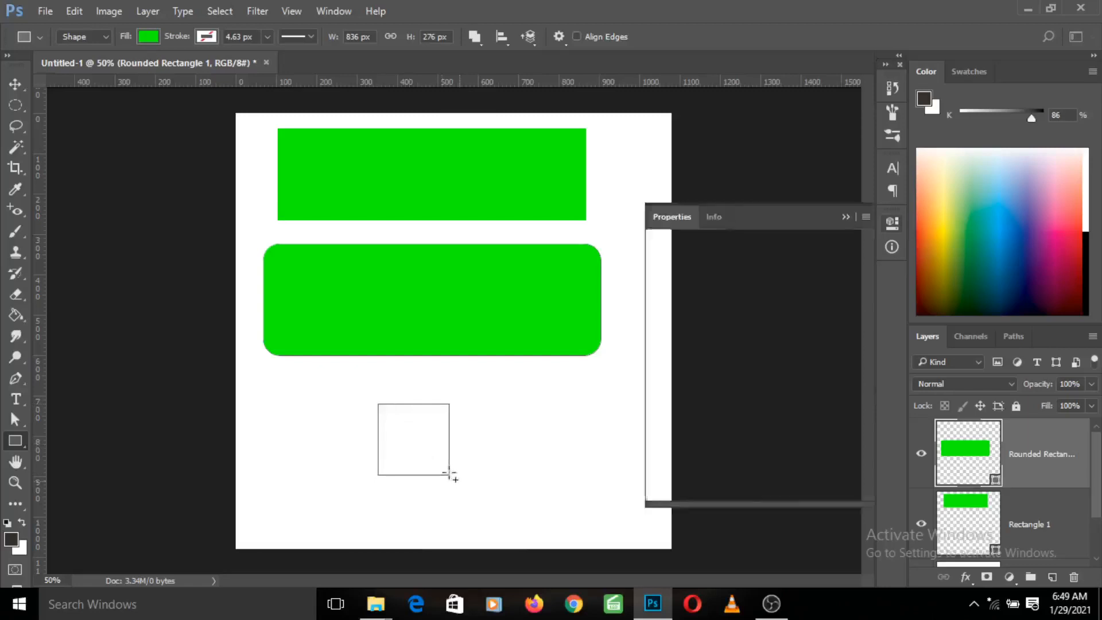
key(ctrl+z)
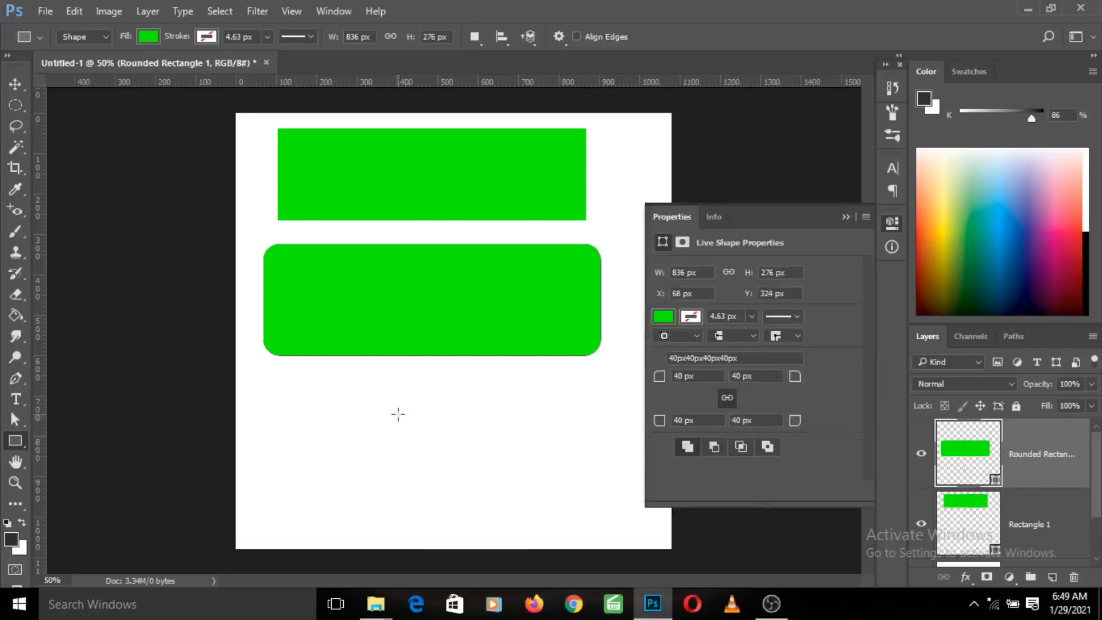
- Draw a square about 304 by 304 px below the rounded rectangle with the Rectangle Tool and set the layer's fill to blue
key(shift)
drag(14, 443, 58, 438)
drag(342, 399, 525, 519)
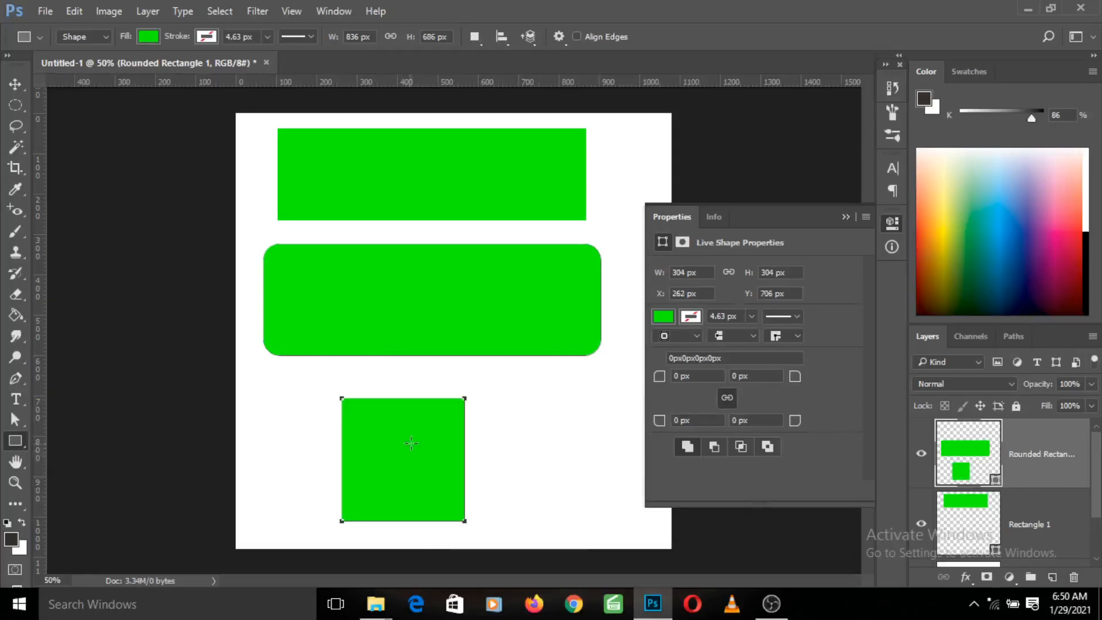
click(663, 316)
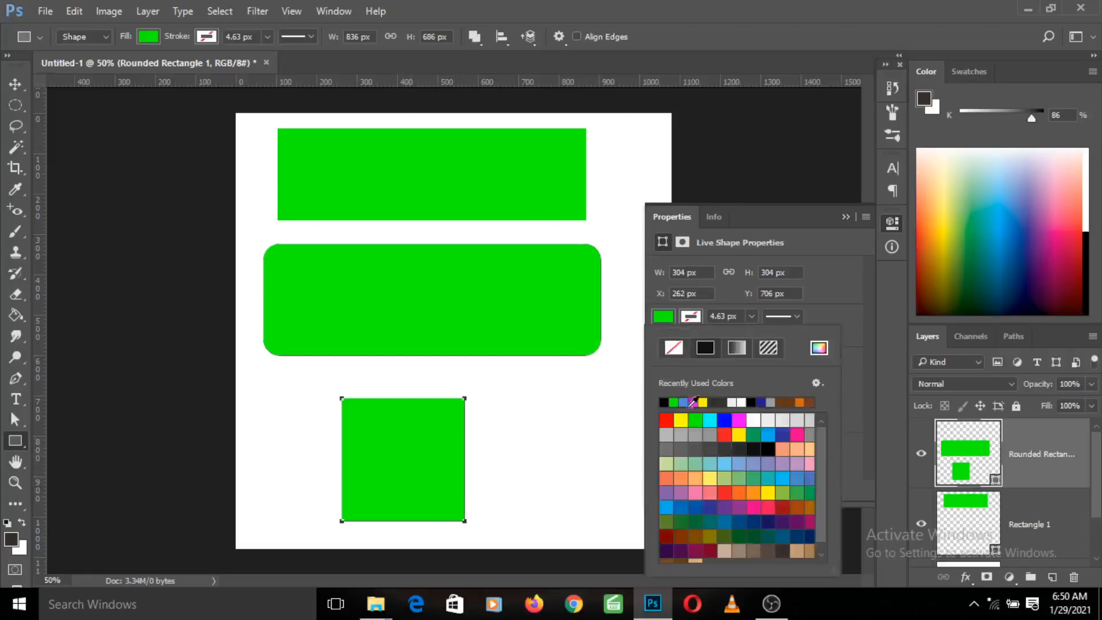
click(725, 420)
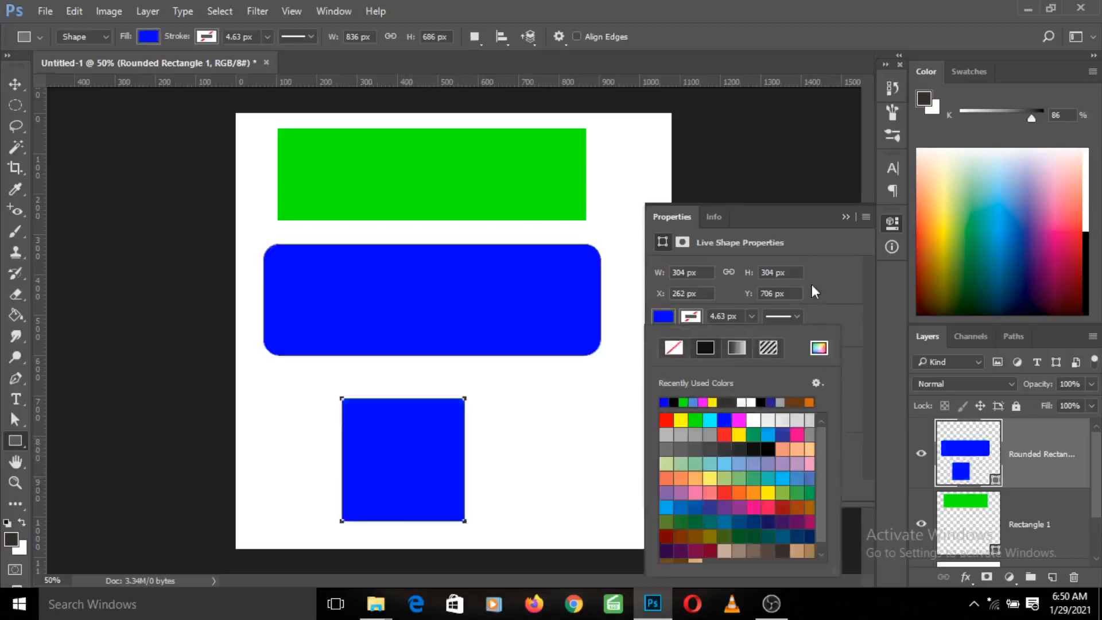
click(846, 217)
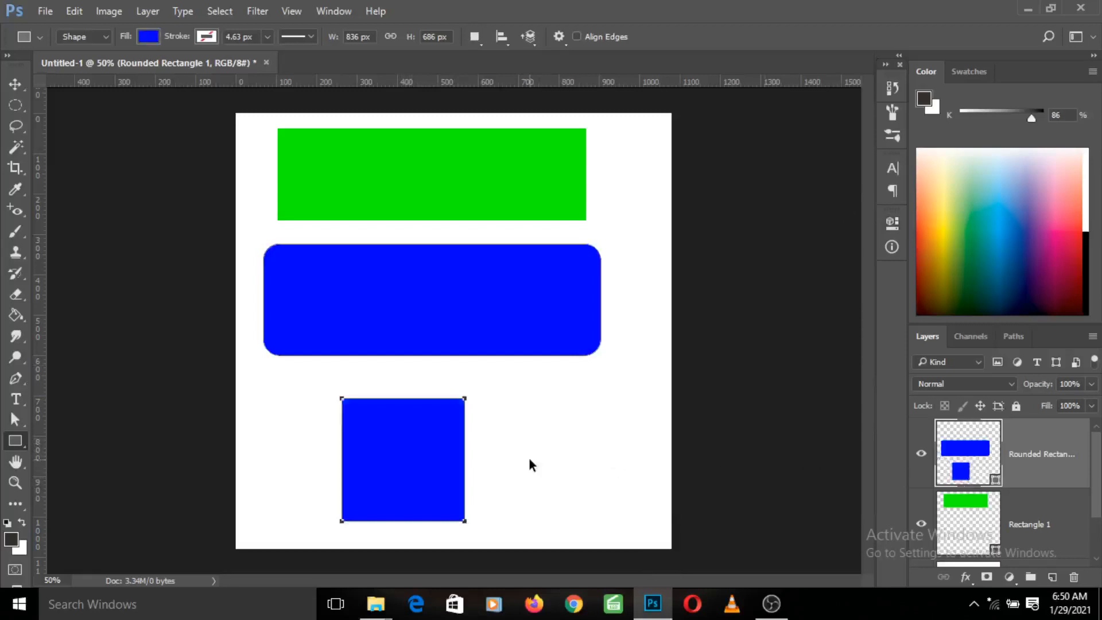
- Undo the blue fill and the square
key(ctrl+z)
key(ctrl+z)
key(ctrl+alt+z)
key(ctrl+alt+z)
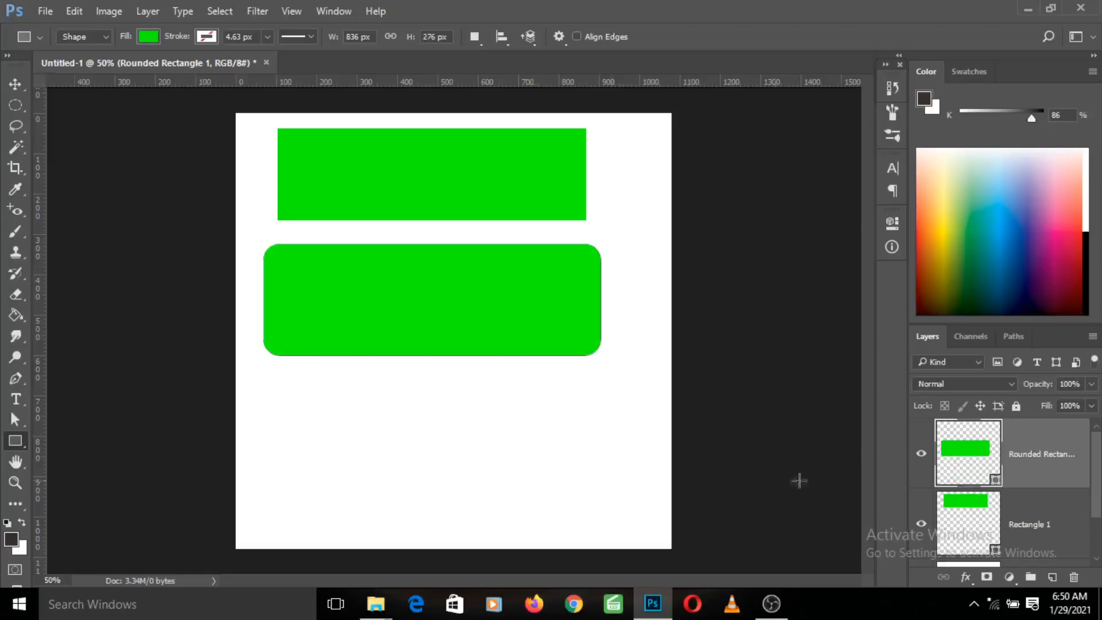
- Add a new layer and draw a circle about 362 by 362 px below the rounded rectangle with the Ellipse Tool
click(1052, 577)
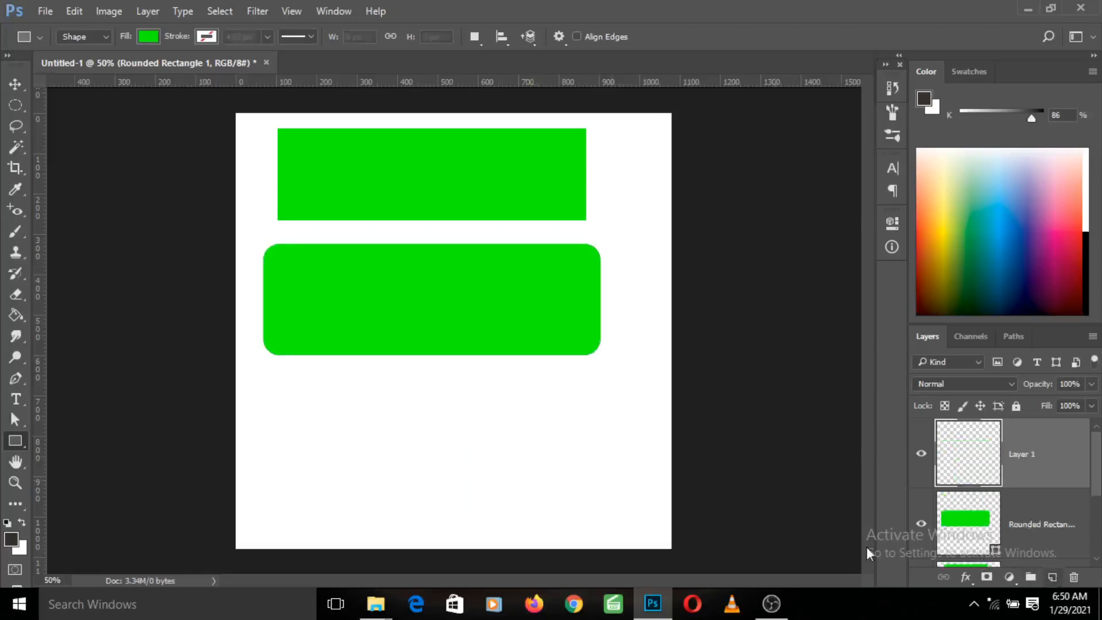
right_click(15, 439)
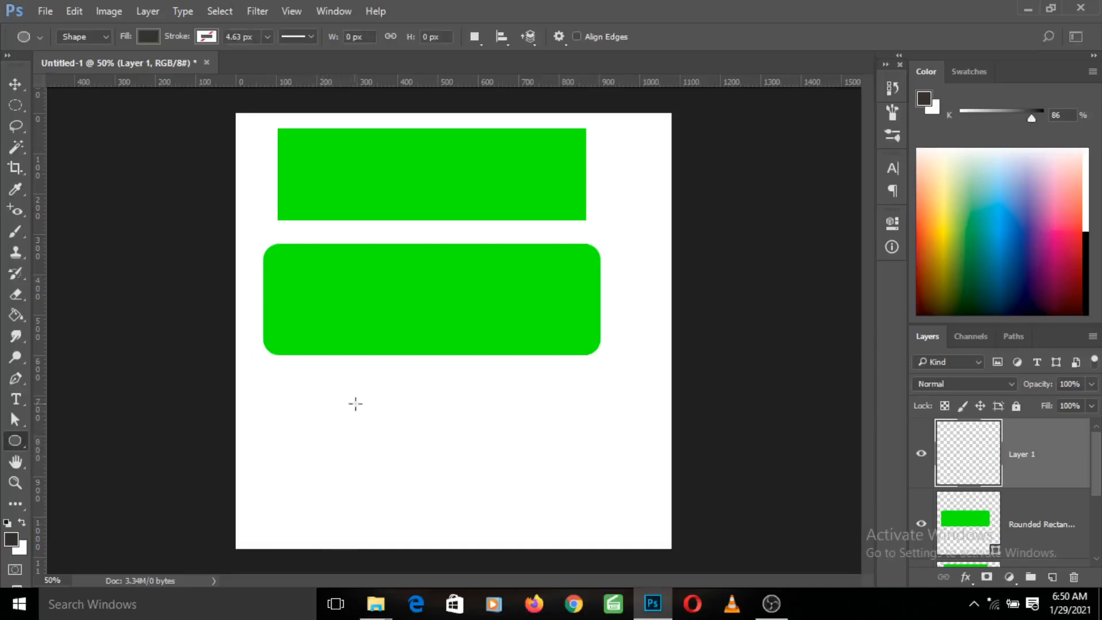
drag(358, 404, 528, 519)
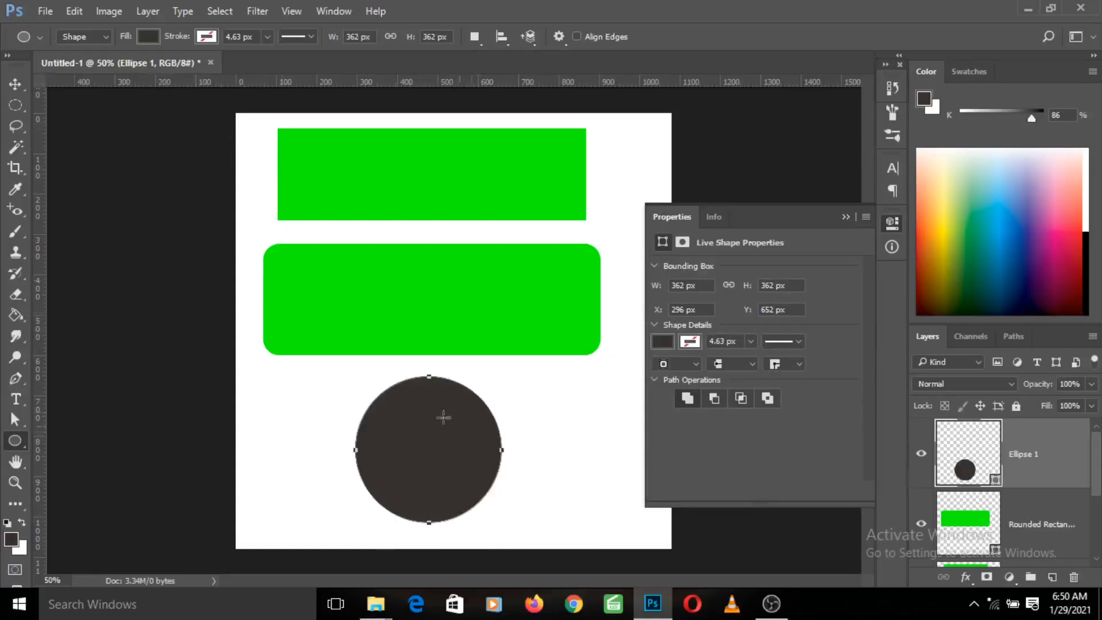
- Fill the circle with dark blue and move it over the right end of the rounded rectangle
click(660, 343)
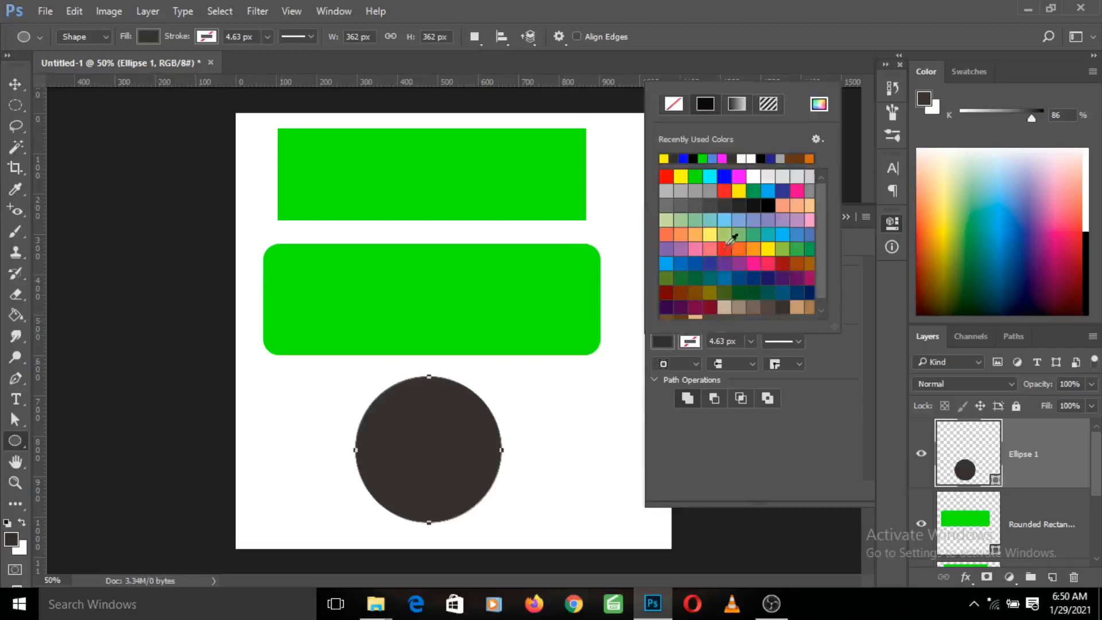
click(711, 266)
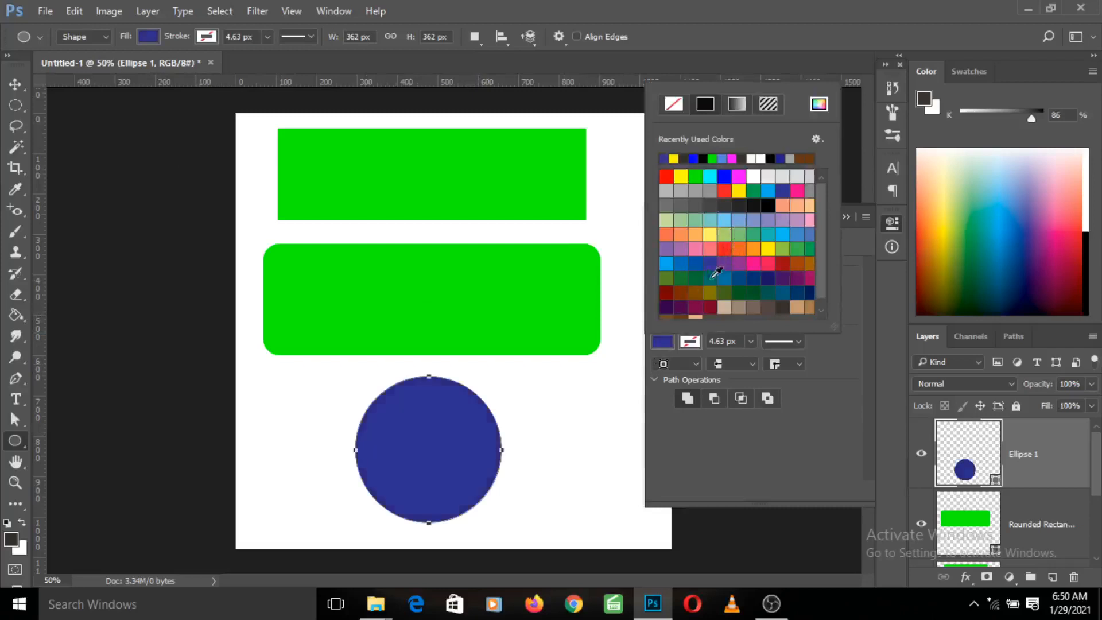
click(848, 312)
click(843, 217)
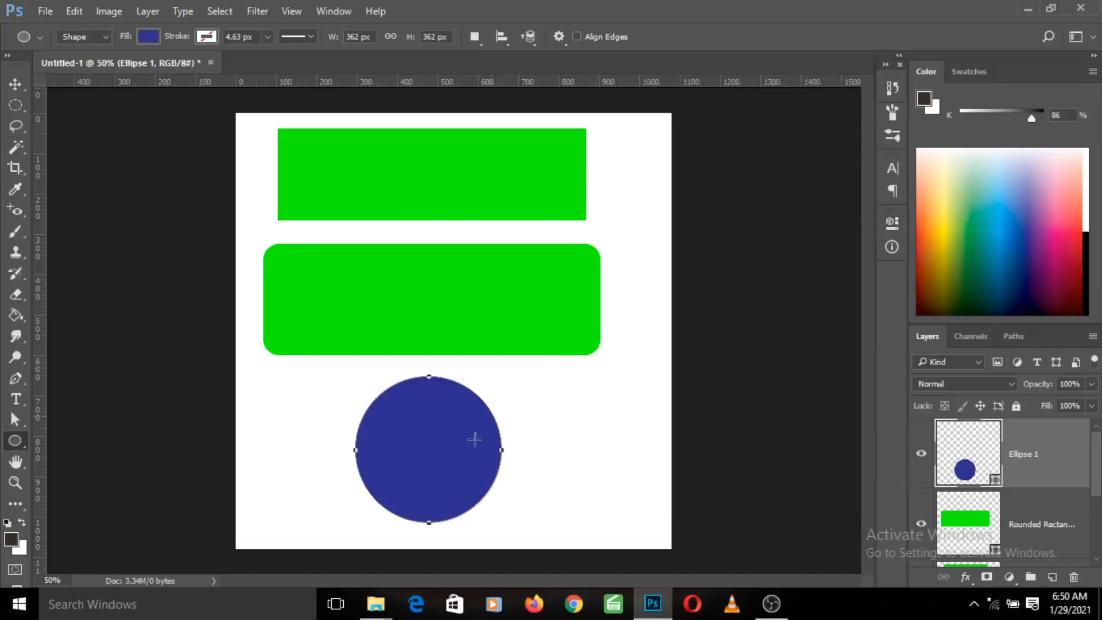
key(v)
drag(442, 449, 554, 322)
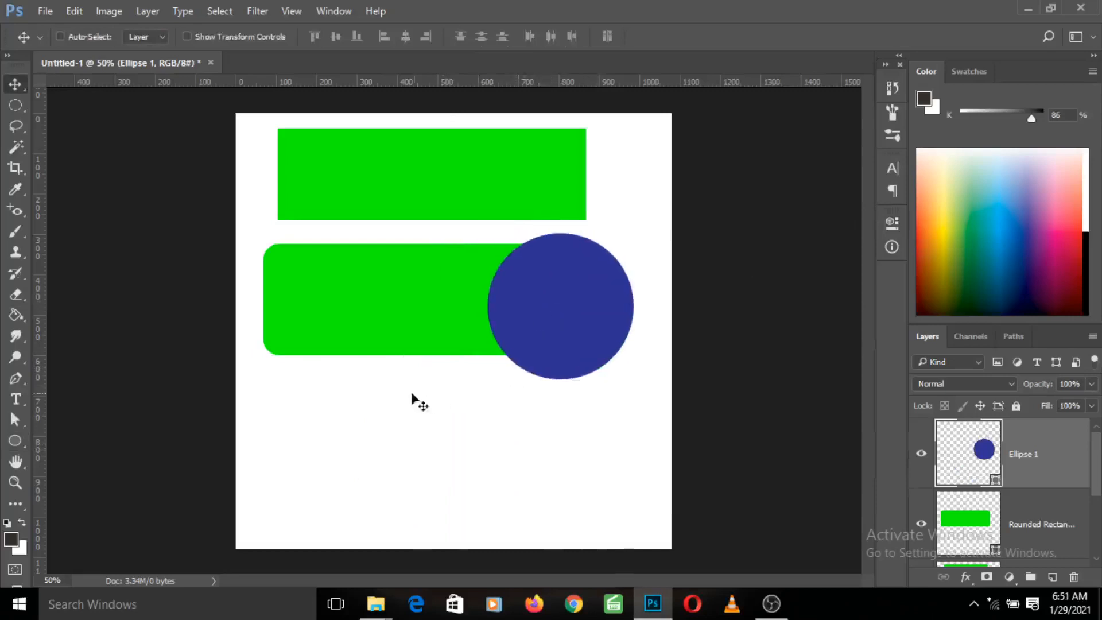
- Draw a five-sided Polygon Tool shape about 489 by 473 px with the Star option enabled, overlapping the rounded rectangle's lower edge
click(23, 442)
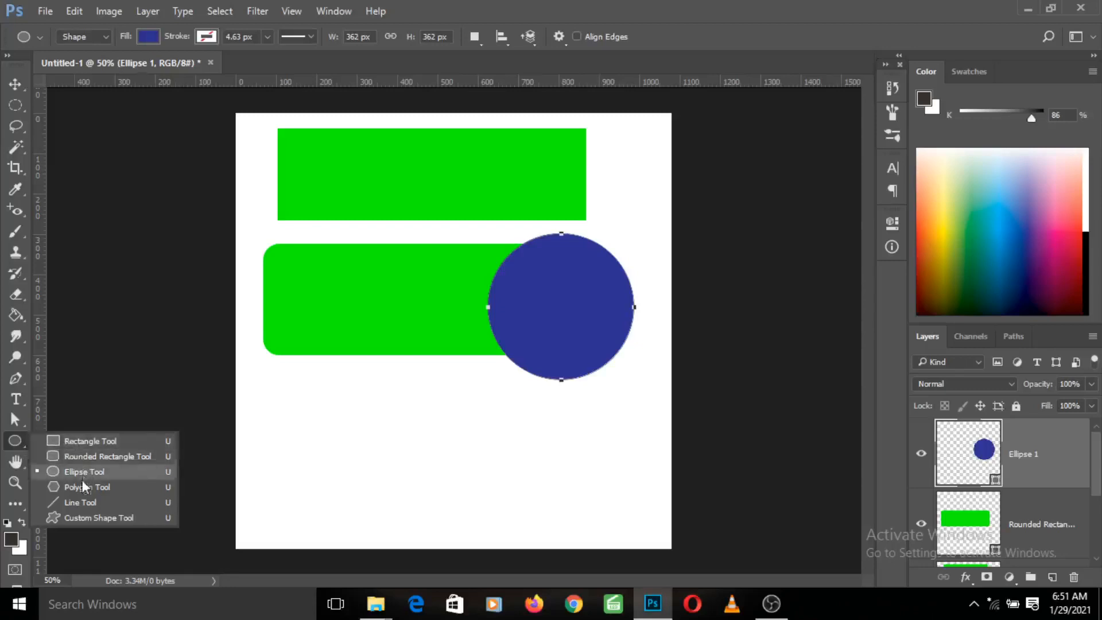
click(82, 487)
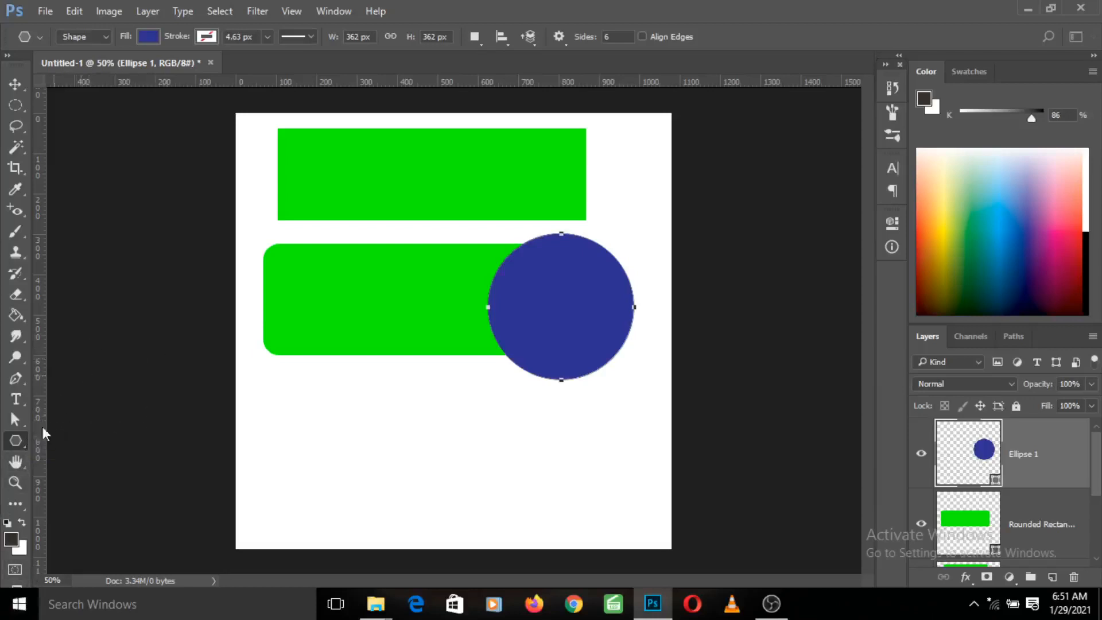
right_click(14, 443)
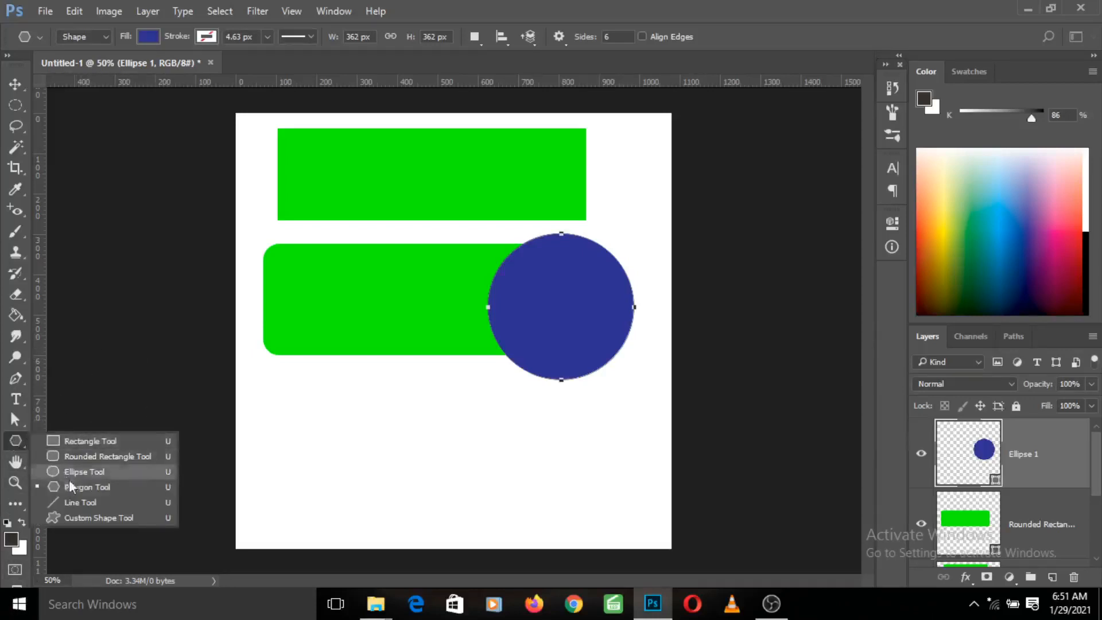
click(73, 486)
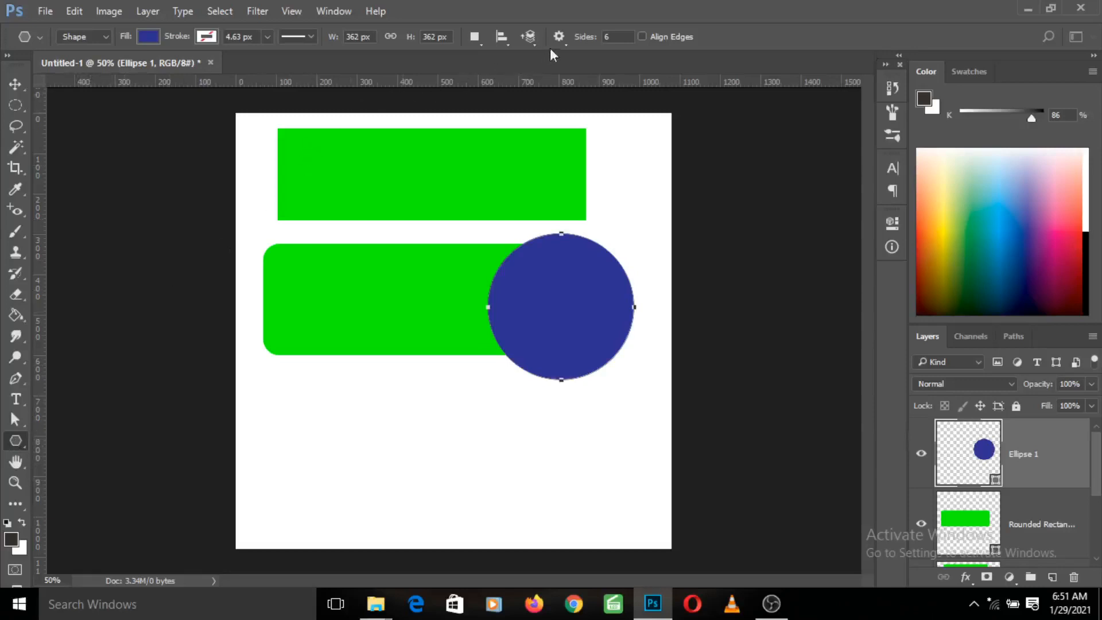
click(605, 38)
click(559, 37)
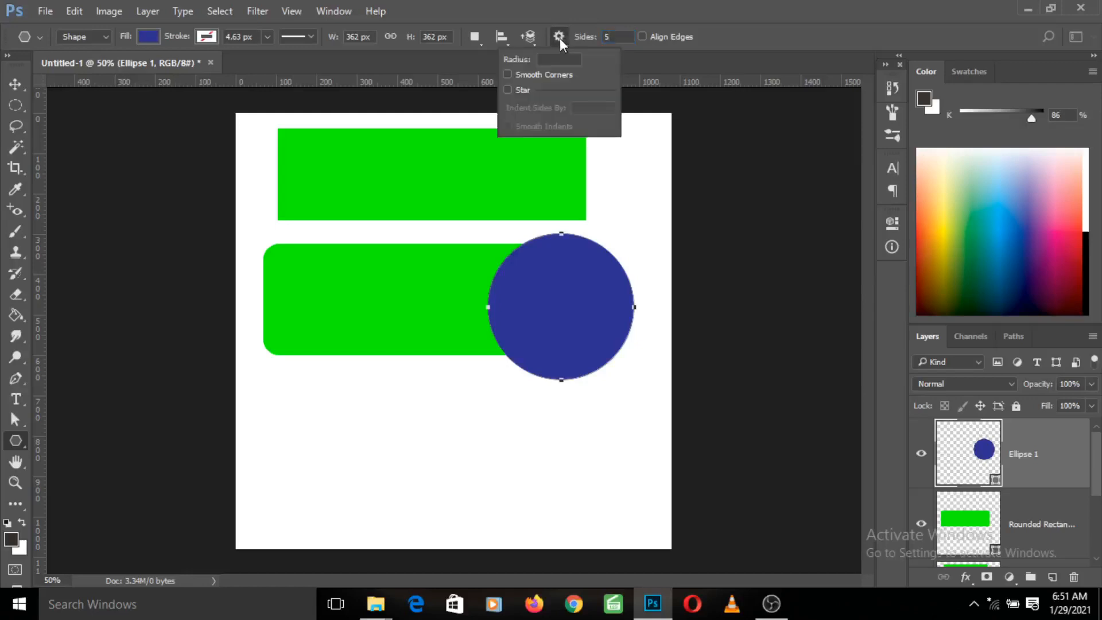
click(508, 90)
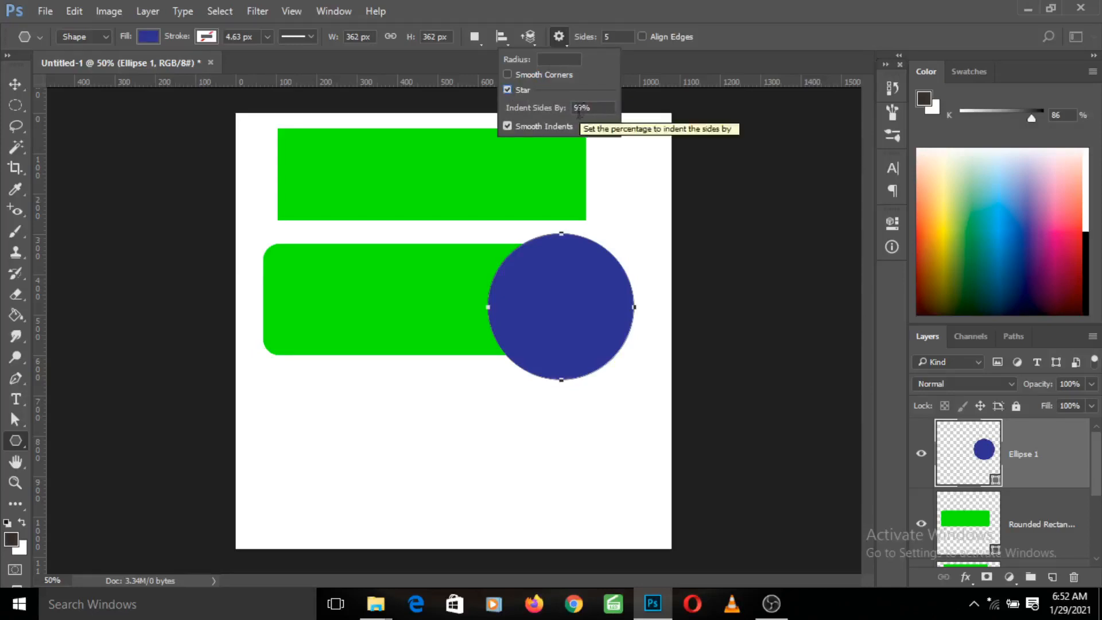
drag(383, 411, 453, 489)
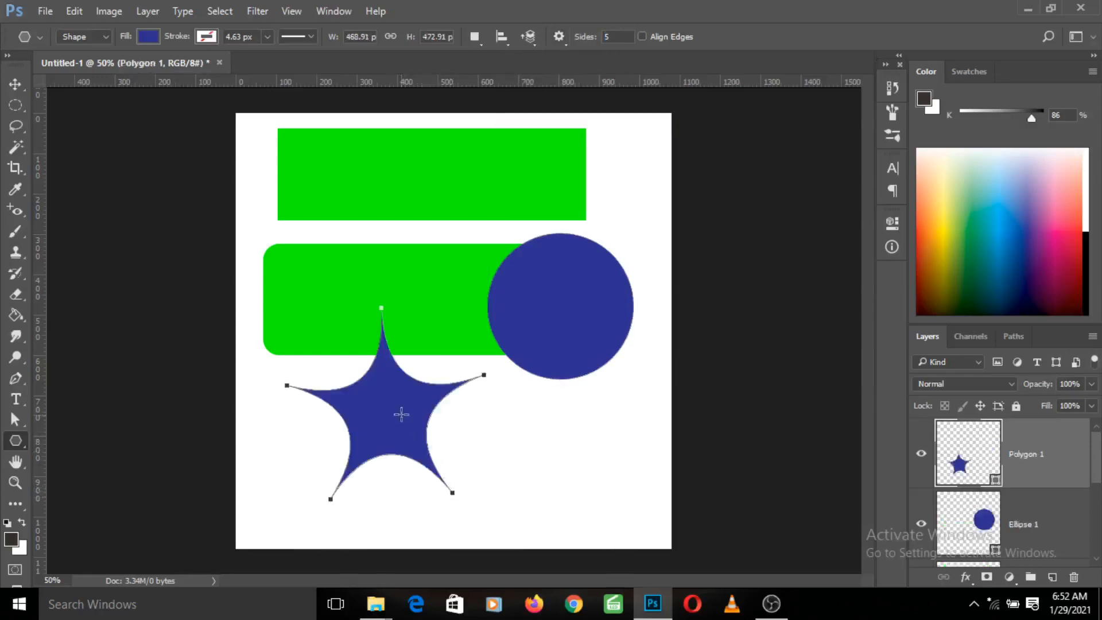
key(f)
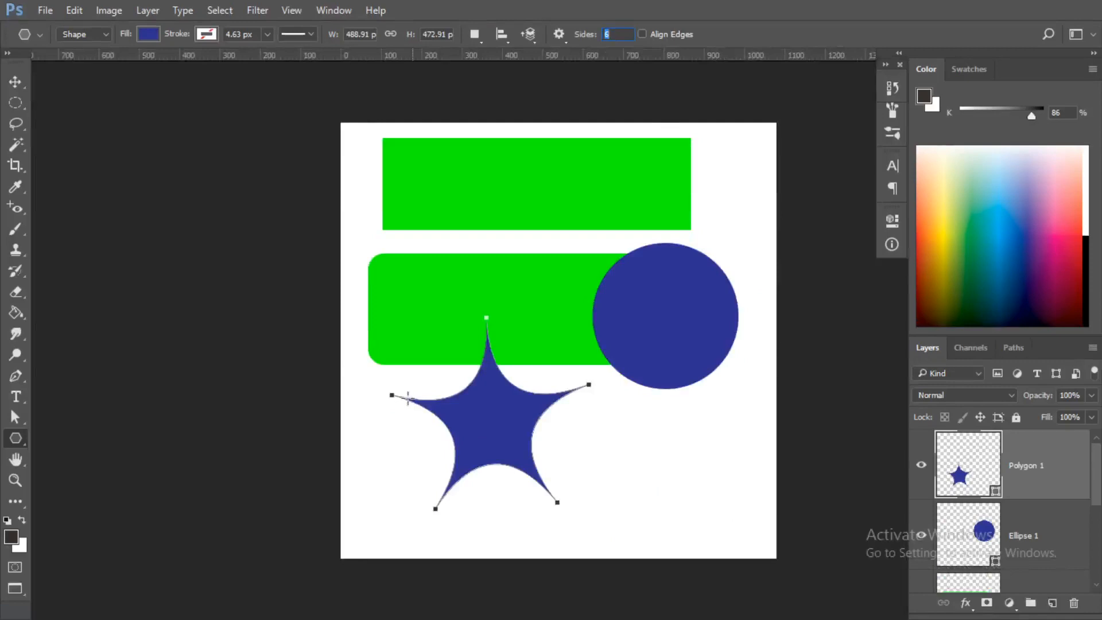
click(242, 310)
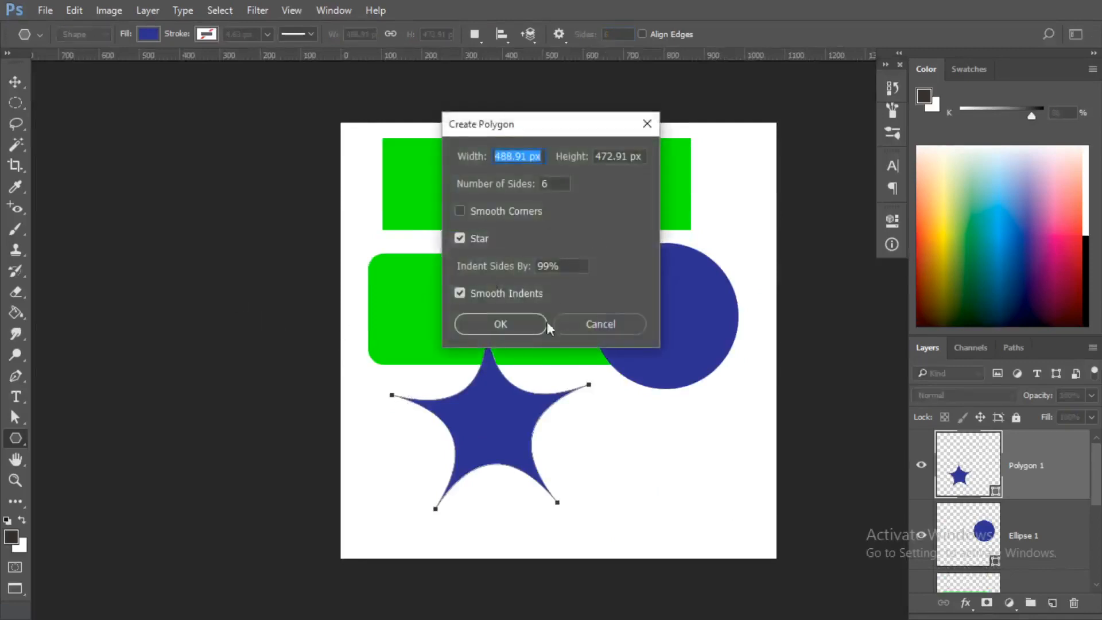
click(584, 327)
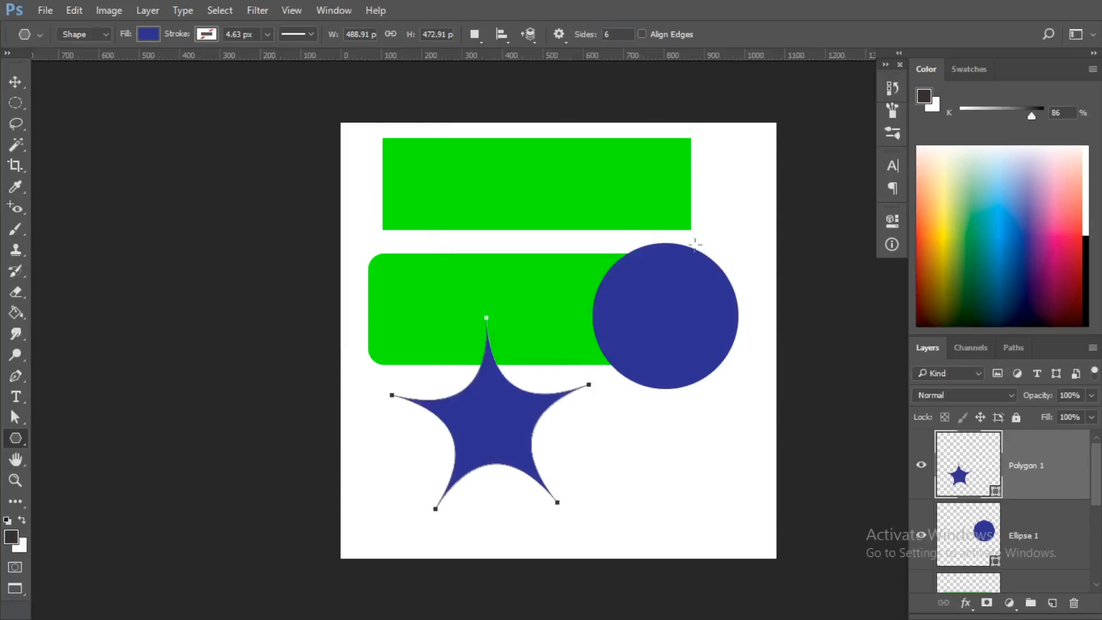
- Move the star to the canvas's left edge and restore the default foreground and background colours with the Clone Stamp Tool active
key(v)
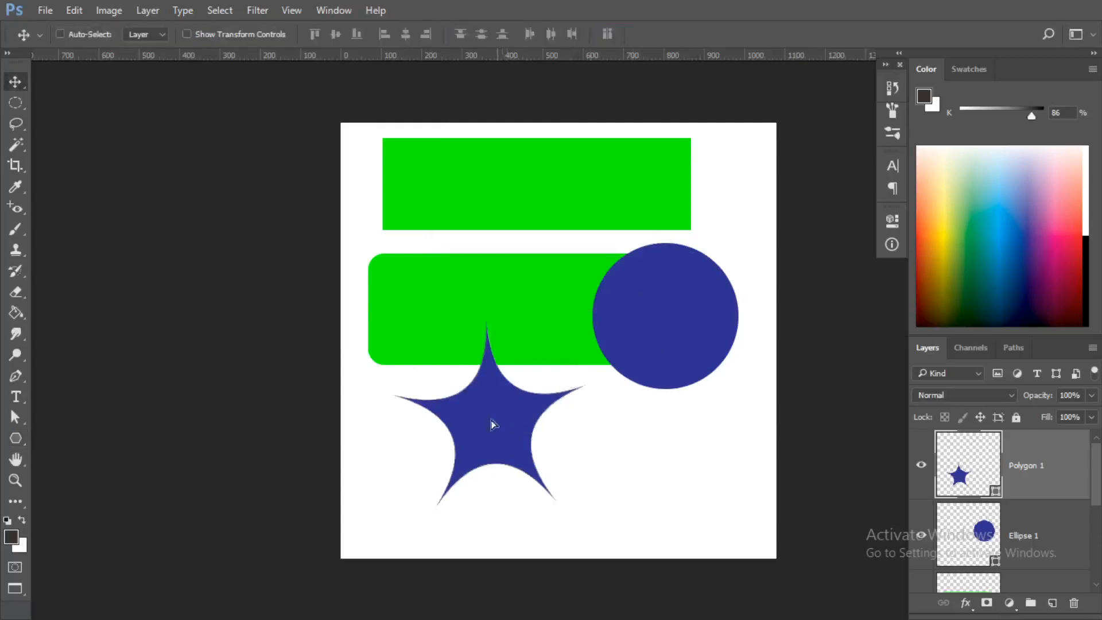
drag(492, 425, 436, 427)
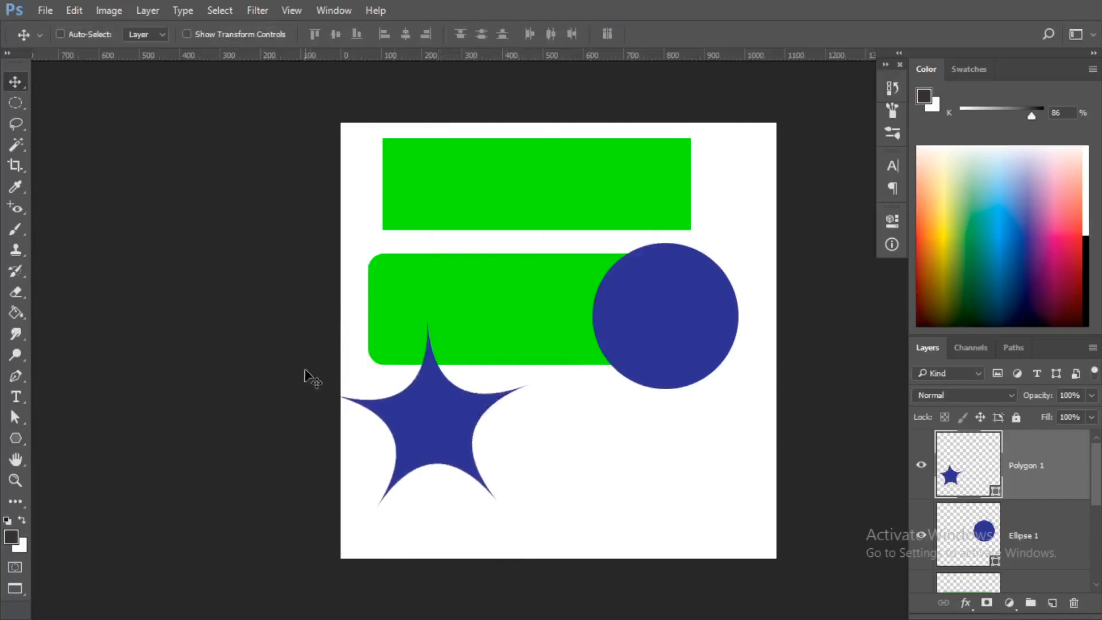
key(d)
key(s)
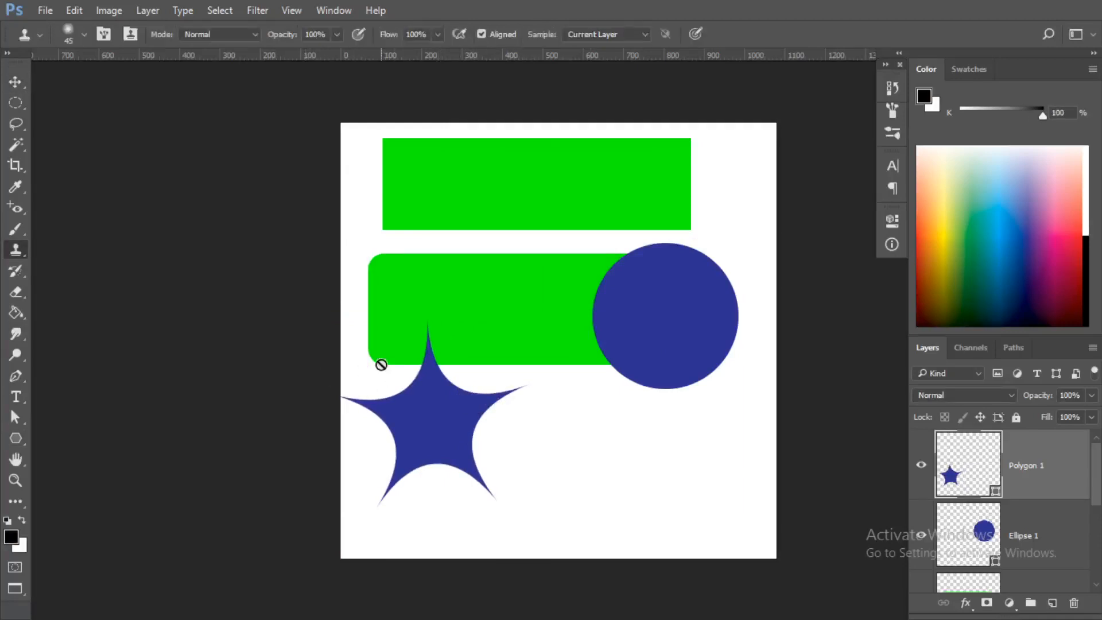
- Cycle through the screen modes with panels hidden and shown, returning to the standard screen mode
key(Tab)
key(f)
key(f)
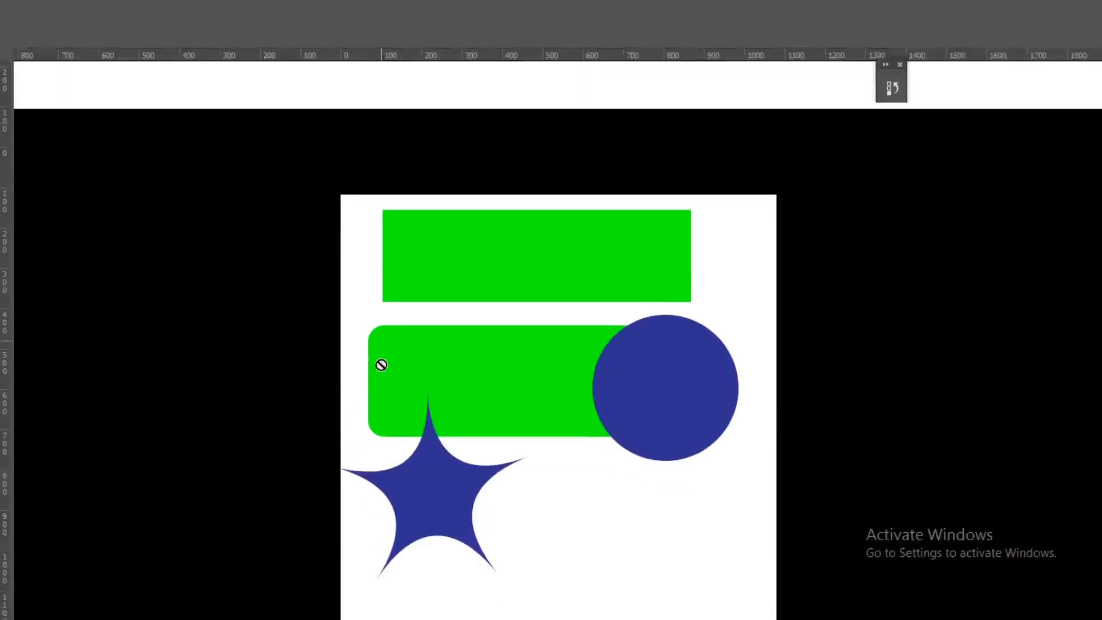
key(f)
key(Tab)
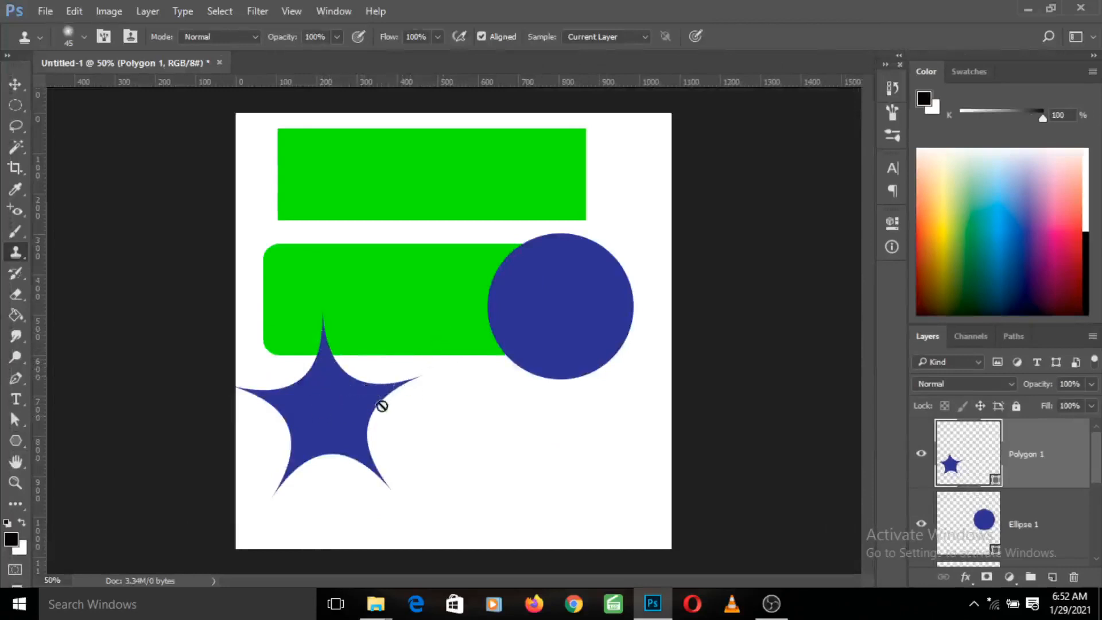
key(f)
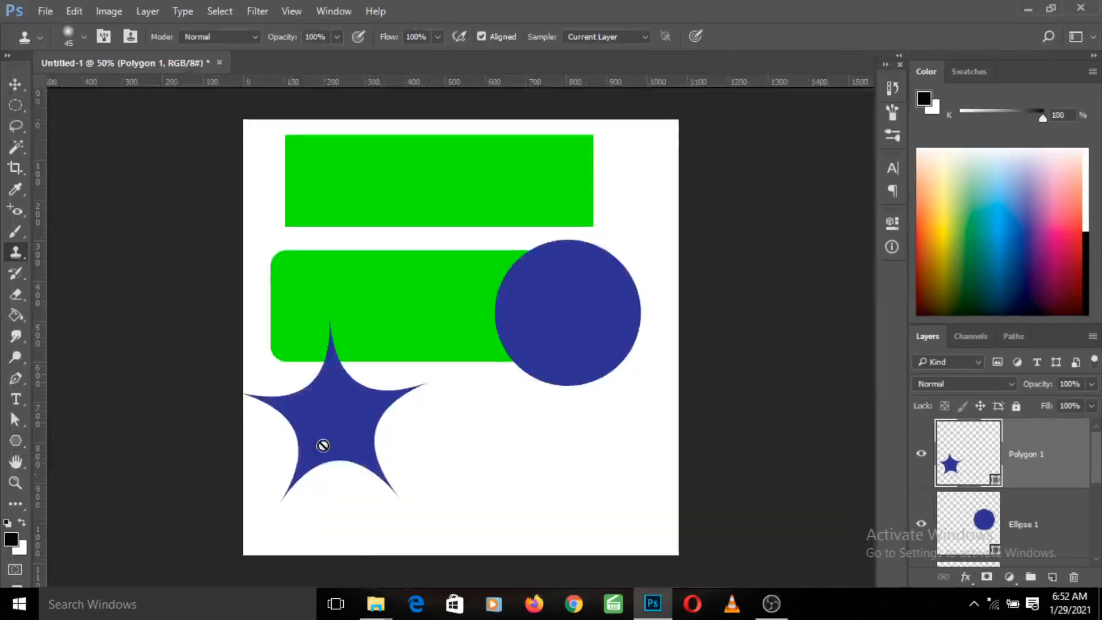
key(f)
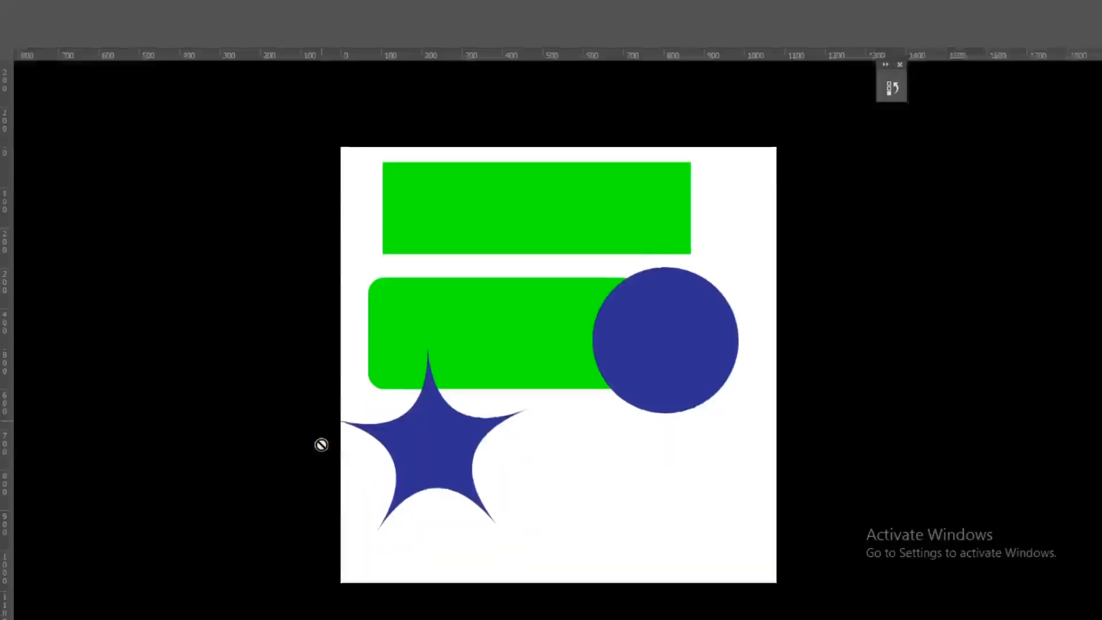
key(f)
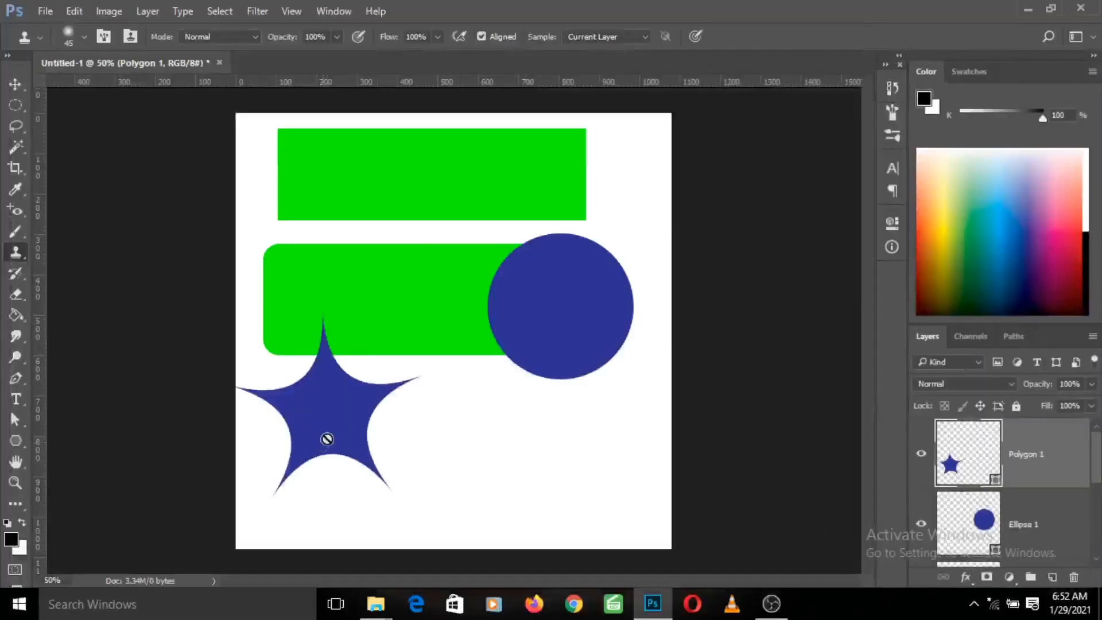
- Add a new layer and set the Polygon Tool to five sides with Star enabled and Smooth Indents turned off
click(17, 441)
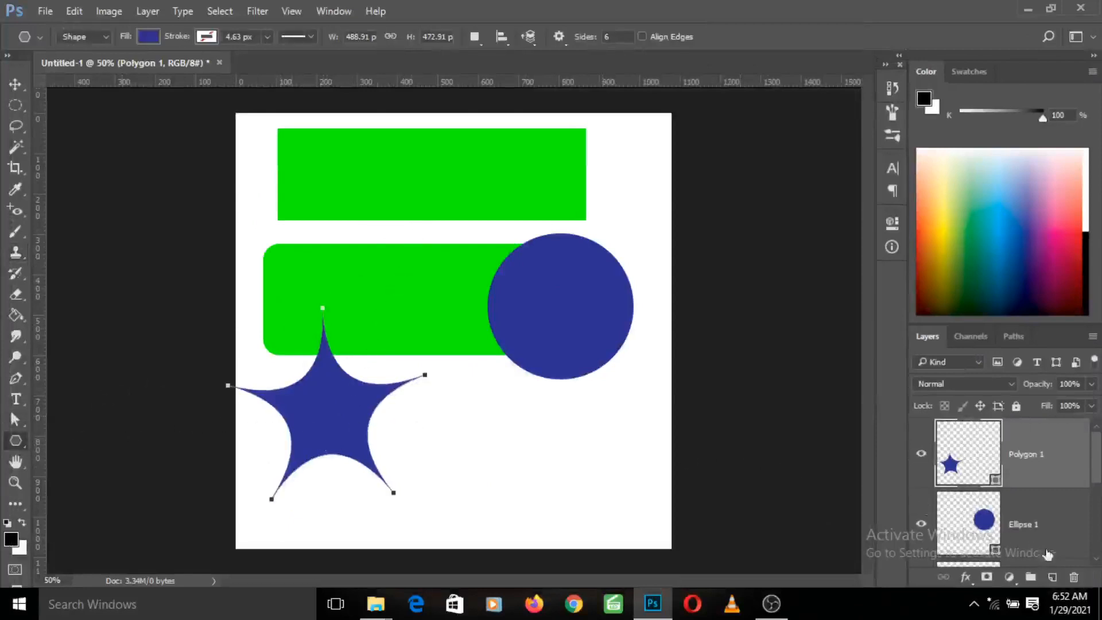
click(1053, 577)
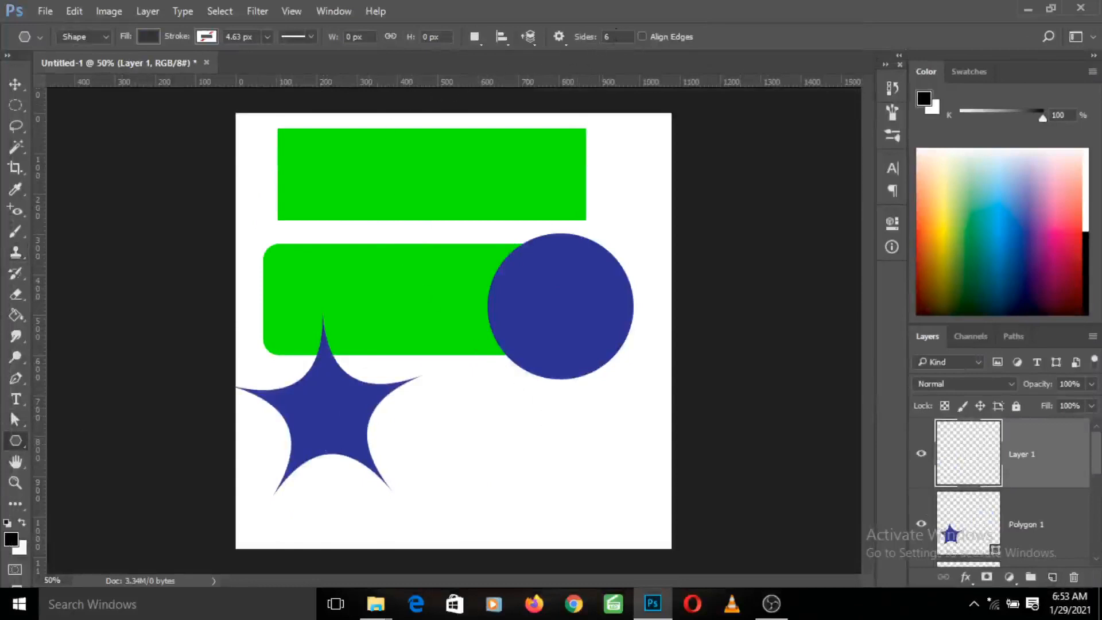
click(612, 36)
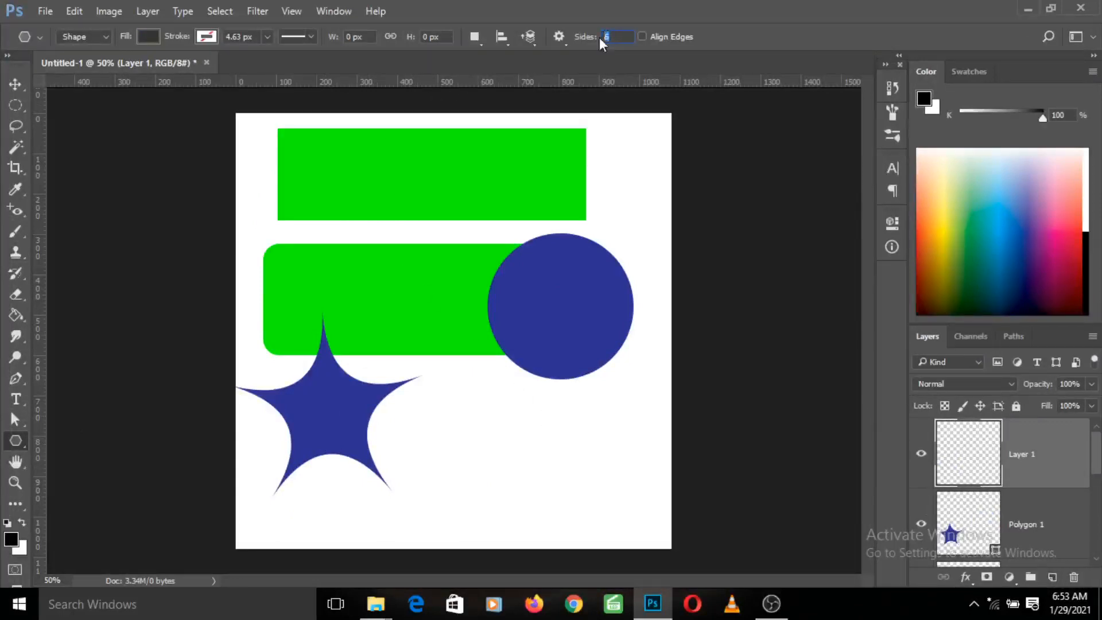
click(590, 44)
click(567, 43)
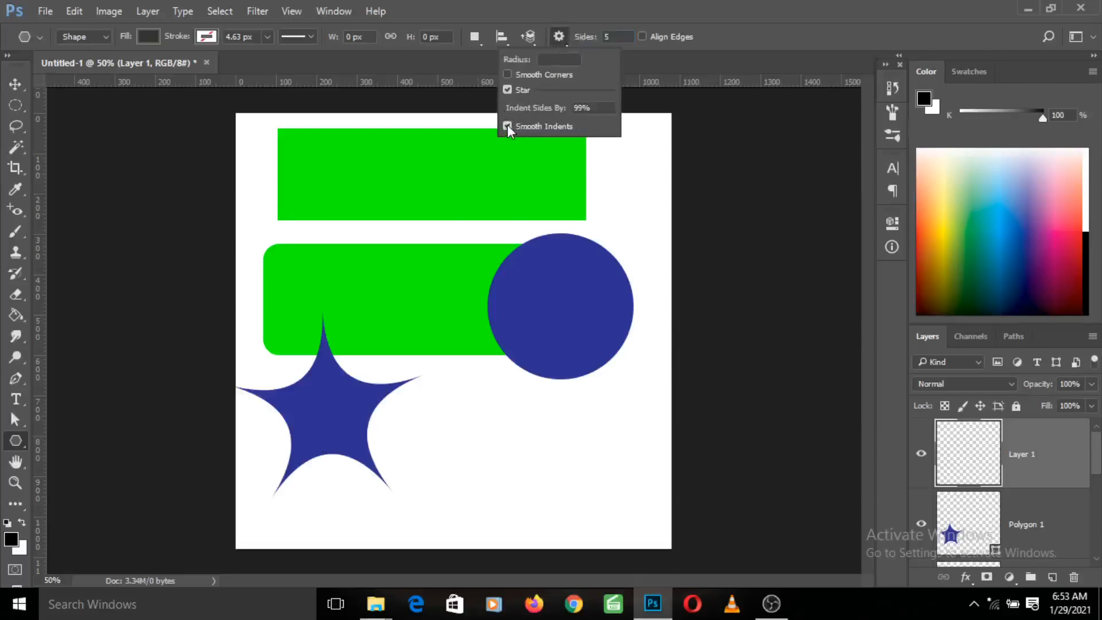
click(507, 126)
- Try a star polygon about 538 by 525 px with sides indented 99% beside the blue star, and undo it
click(483, 396)
drag(482, 396, 562, 480)
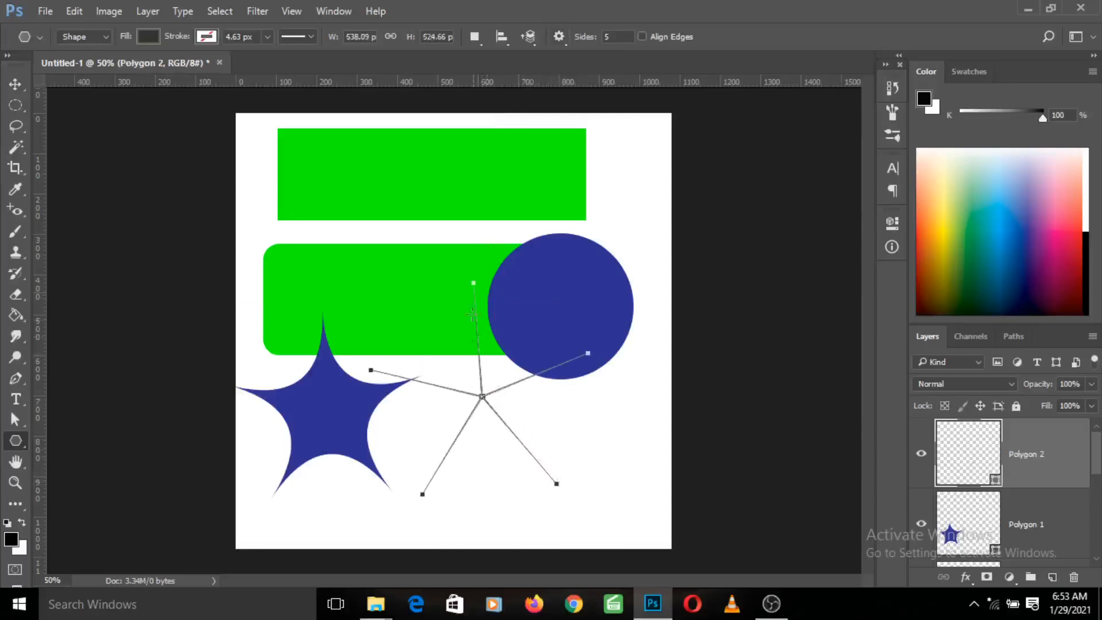
key(ctrl+z)
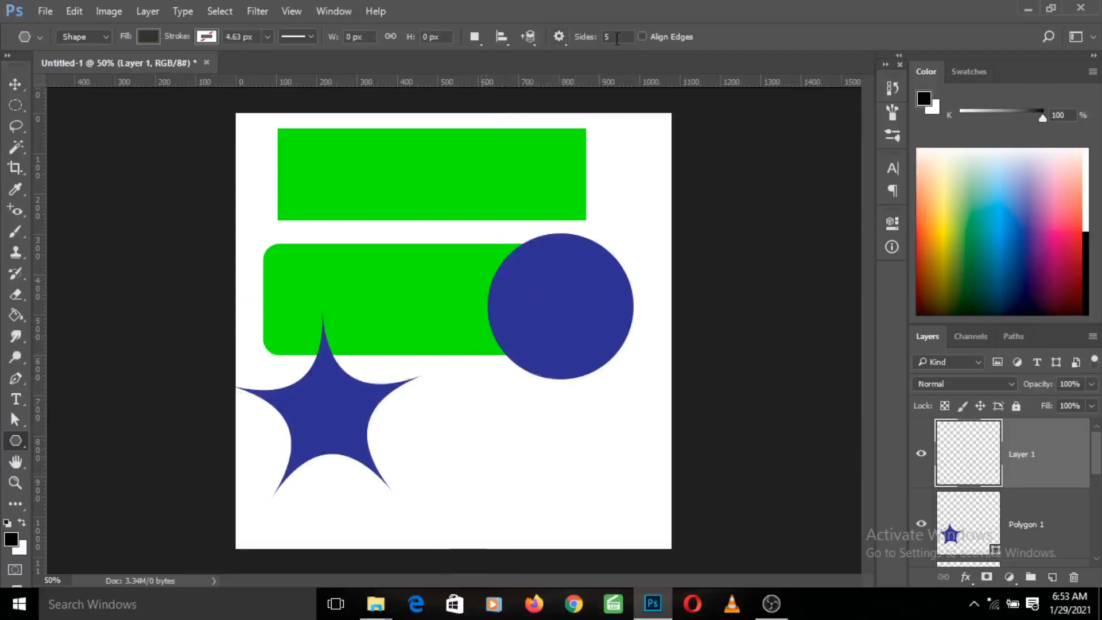
- Set the star's side indent to 70% and draw a five-pointed star about 528 by 513 px overlapping the blue circle
click(561, 38)
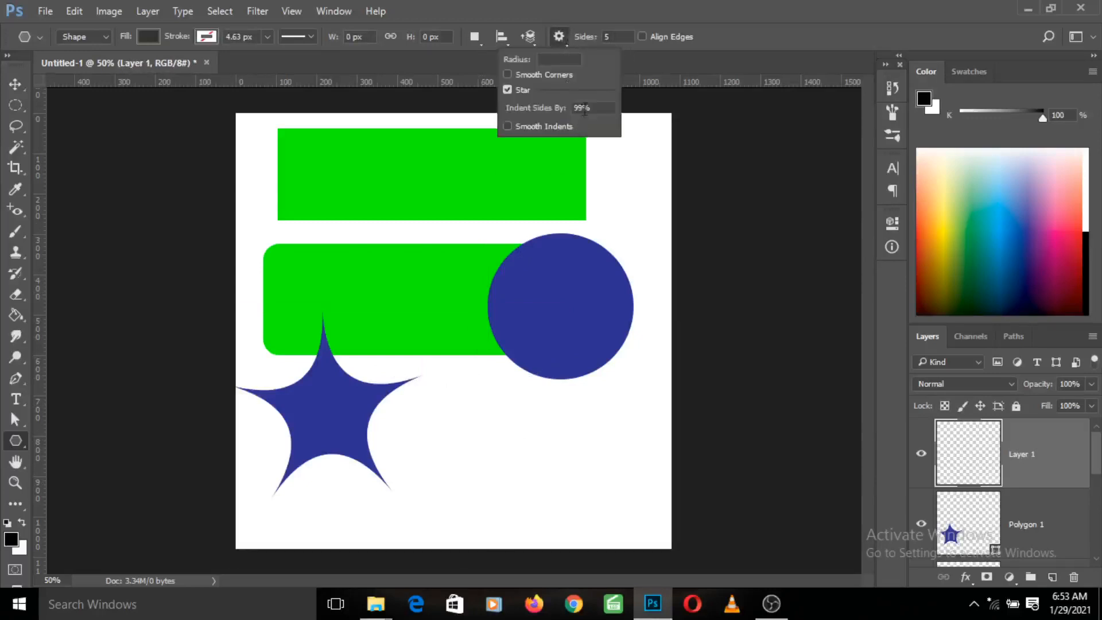
drag(584, 109, 572, 109)
text(70)
key(Return)
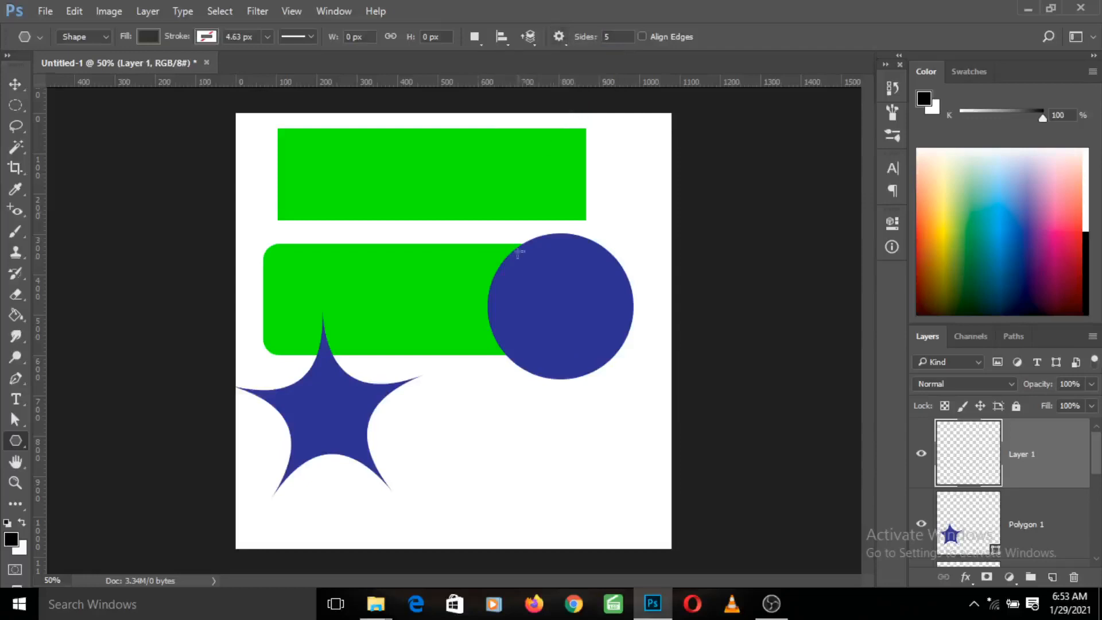
drag(479, 385, 549, 469)
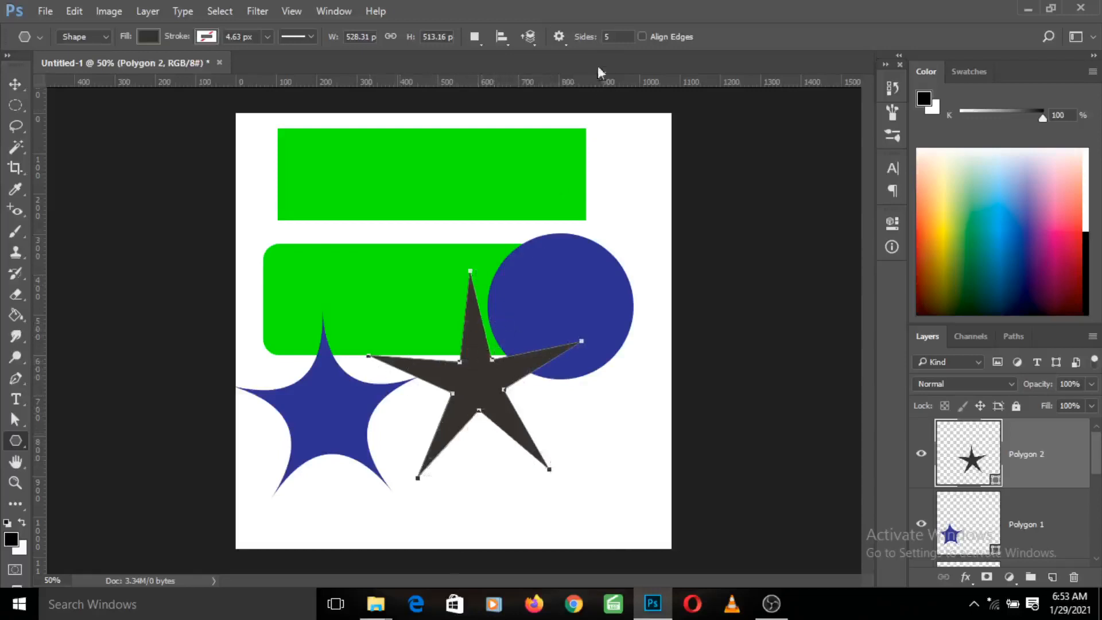
- Disable Star, enable Smooth Corners, and try a five-sided polygon about 405 by 404 px below the blue circle, undoing it
click(566, 42)
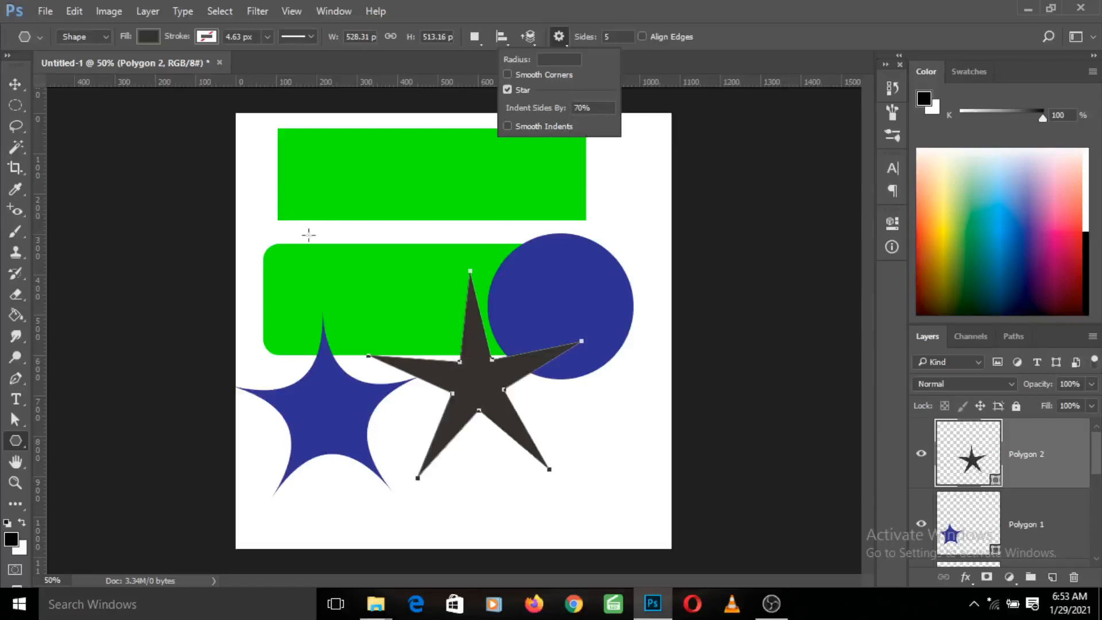
click(507, 90)
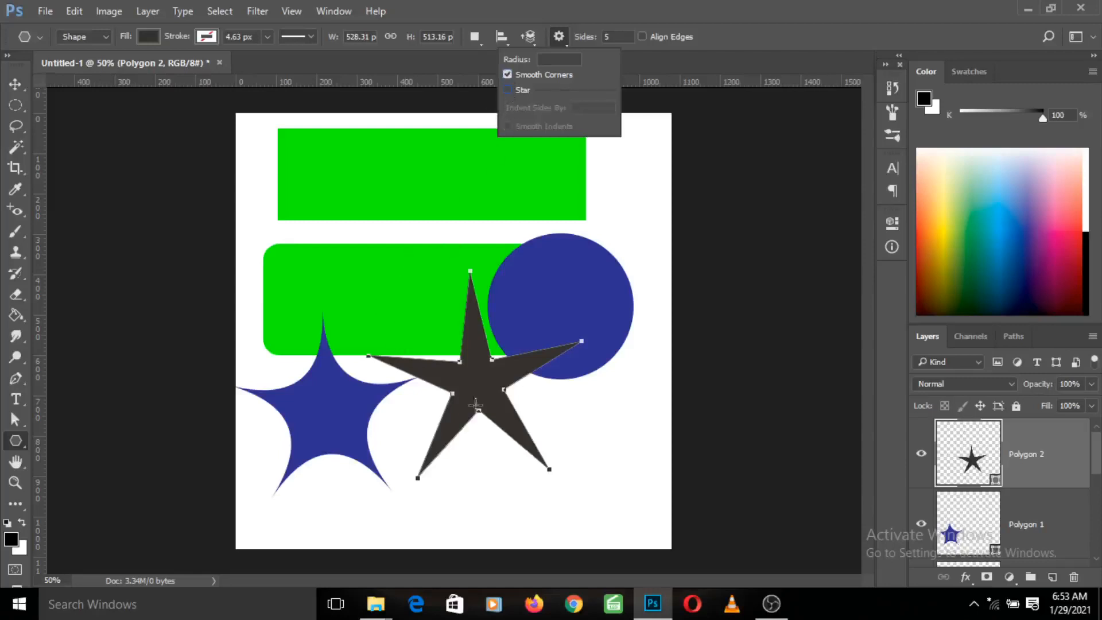
drag(568, 415, 620, 492)
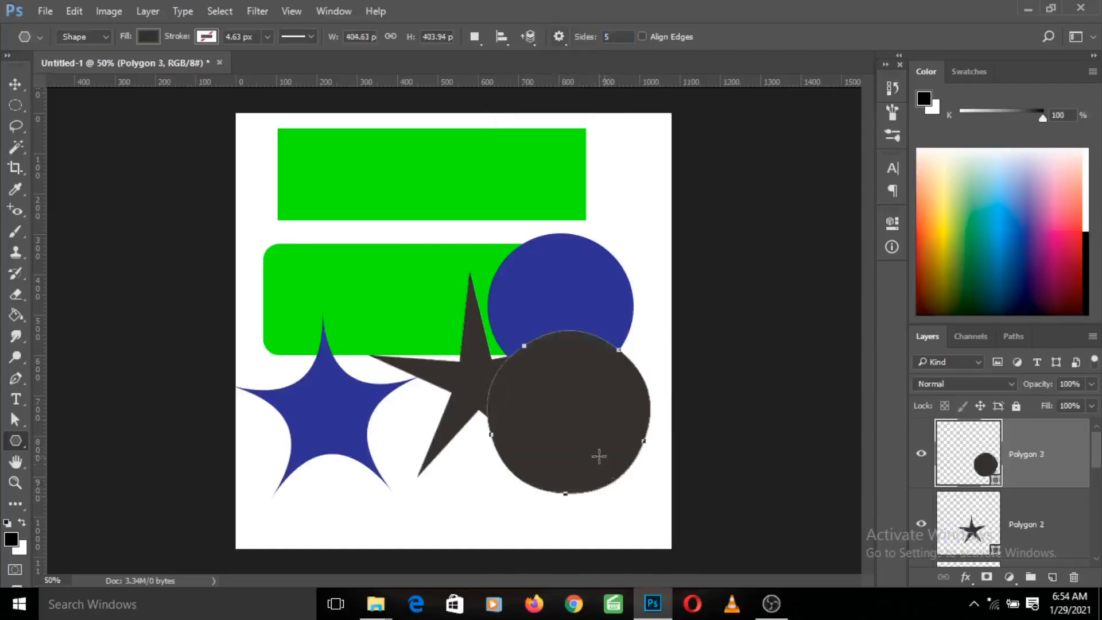
key(ctrl+z)
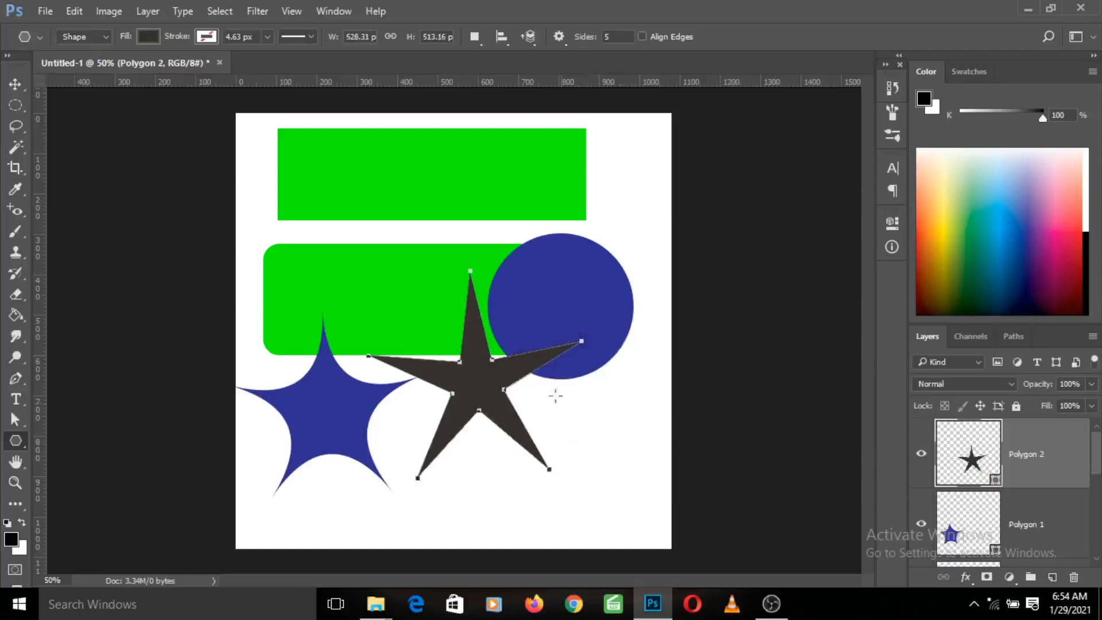
- Draw a five-sided smooth-cornered polygon about 629 by 628 px centred on the blue circle's upper-left part
click(559, 37)
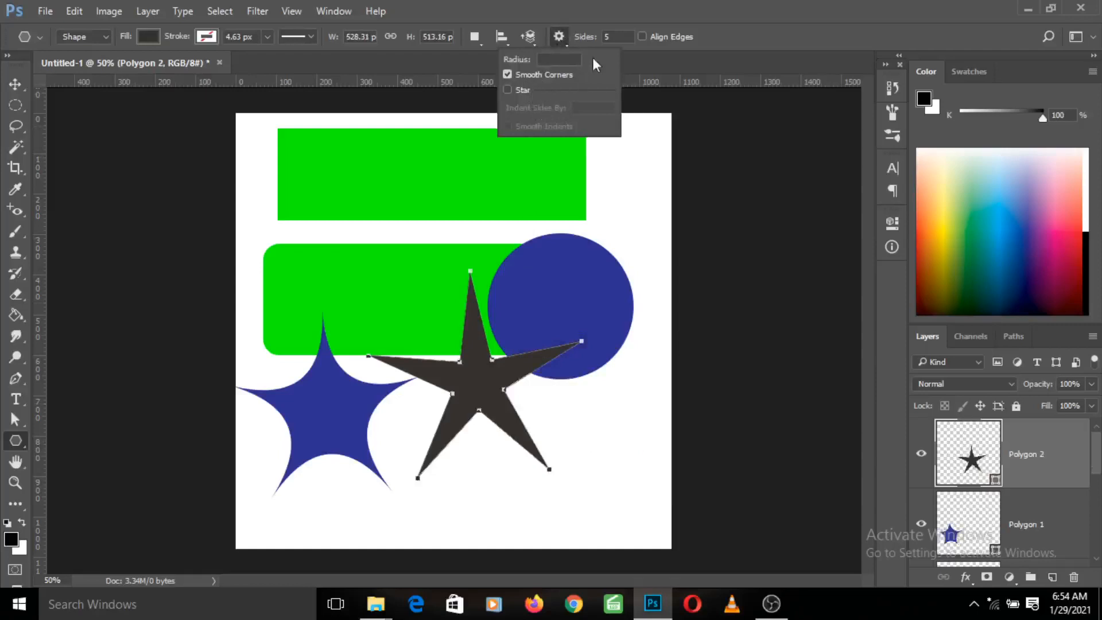
click(617, 36)
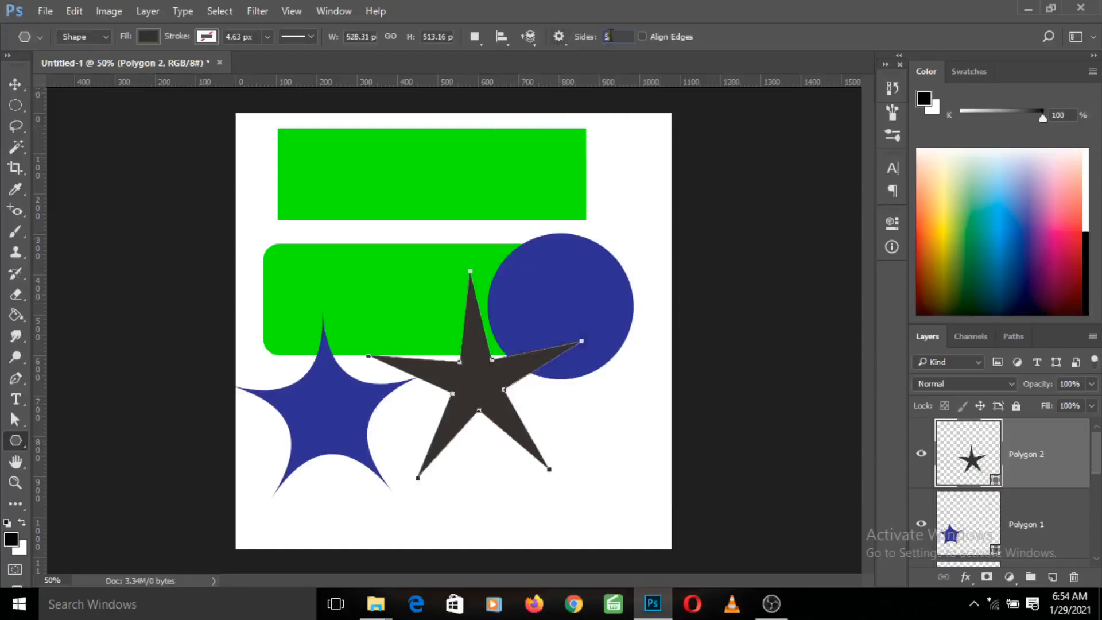
click(565, 48)
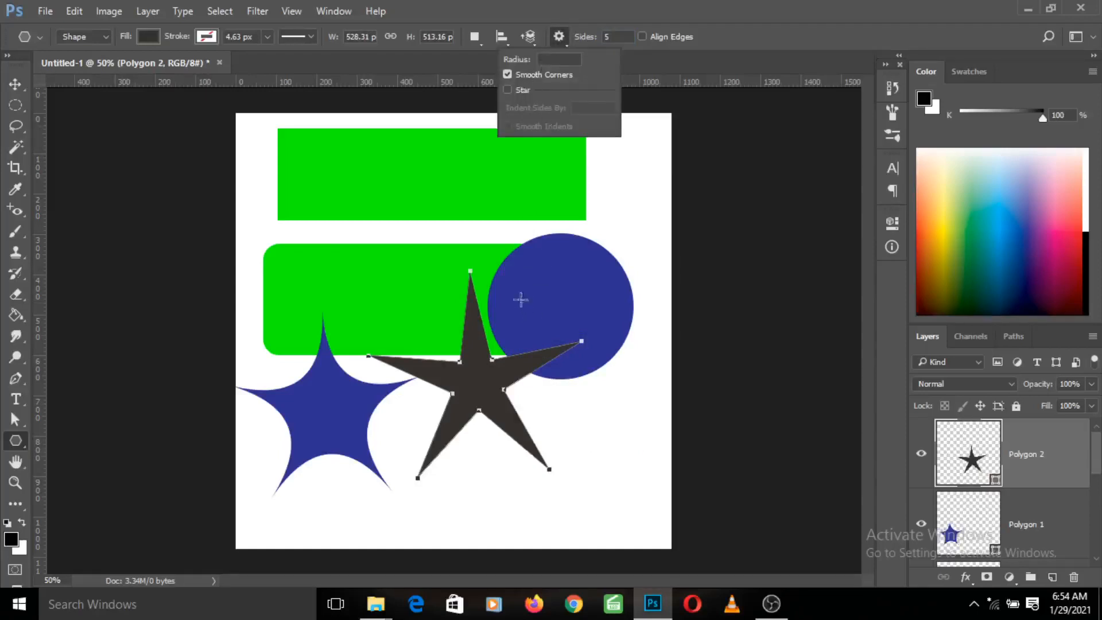
drag(519, 296, 610, 407)
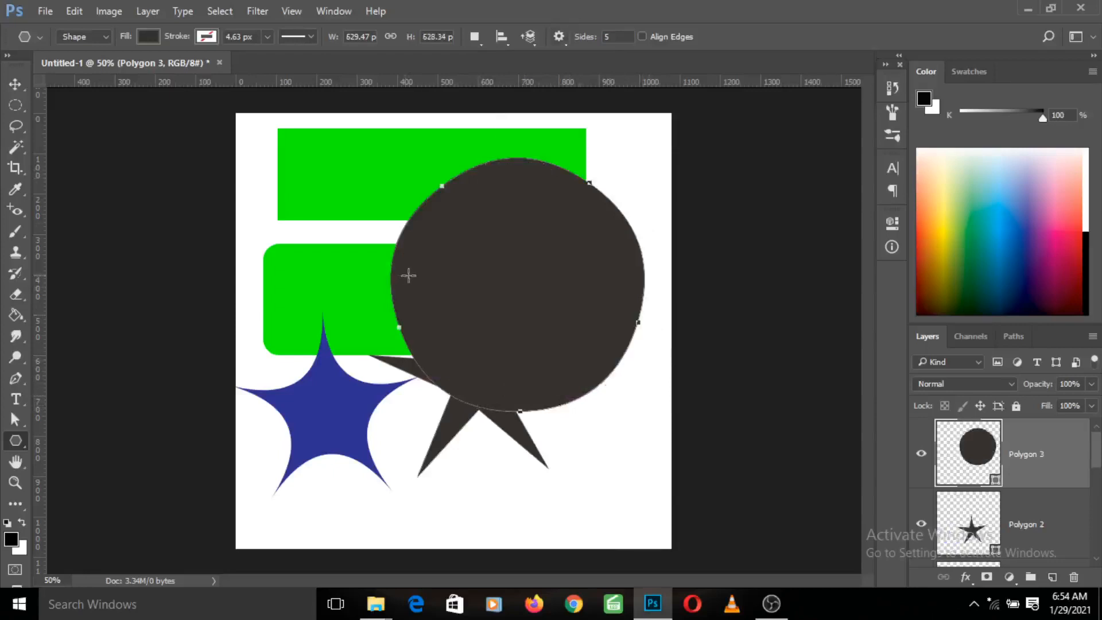
- Set the Polygon Tool's radius to 10 px and dismiss the Create Polygon dialog
click(560, 37)
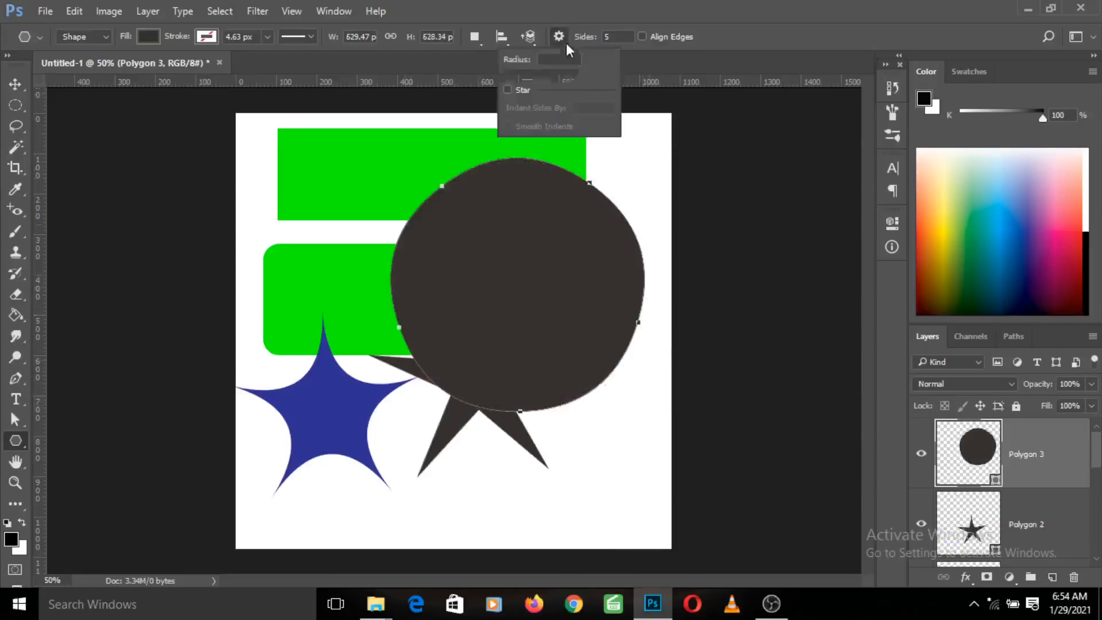
click(540, 59)
text(10)
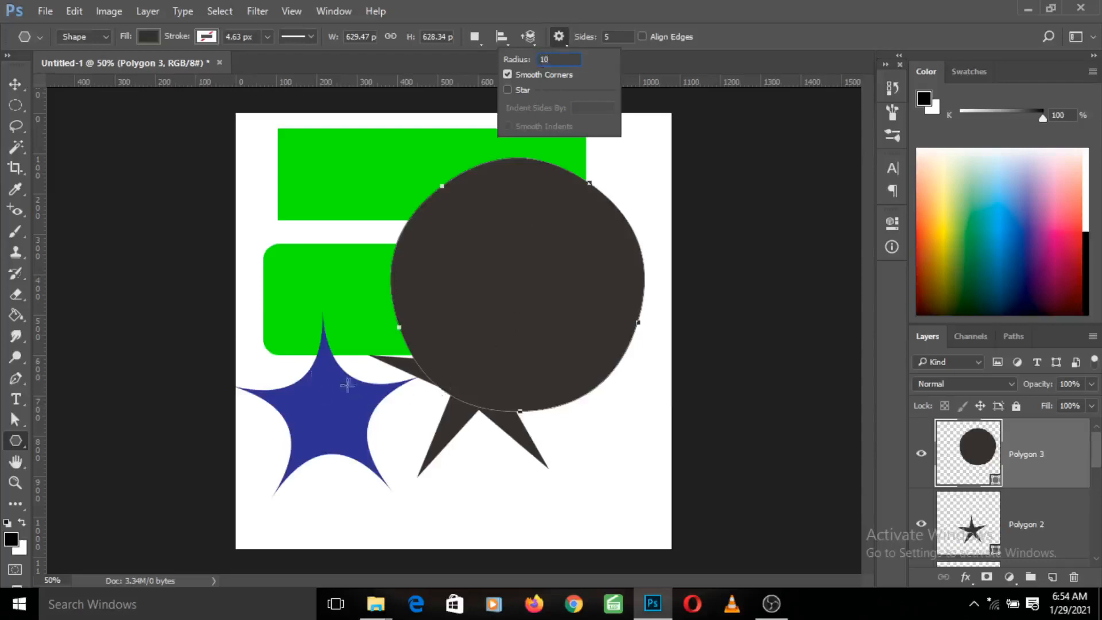
click(336, 229)
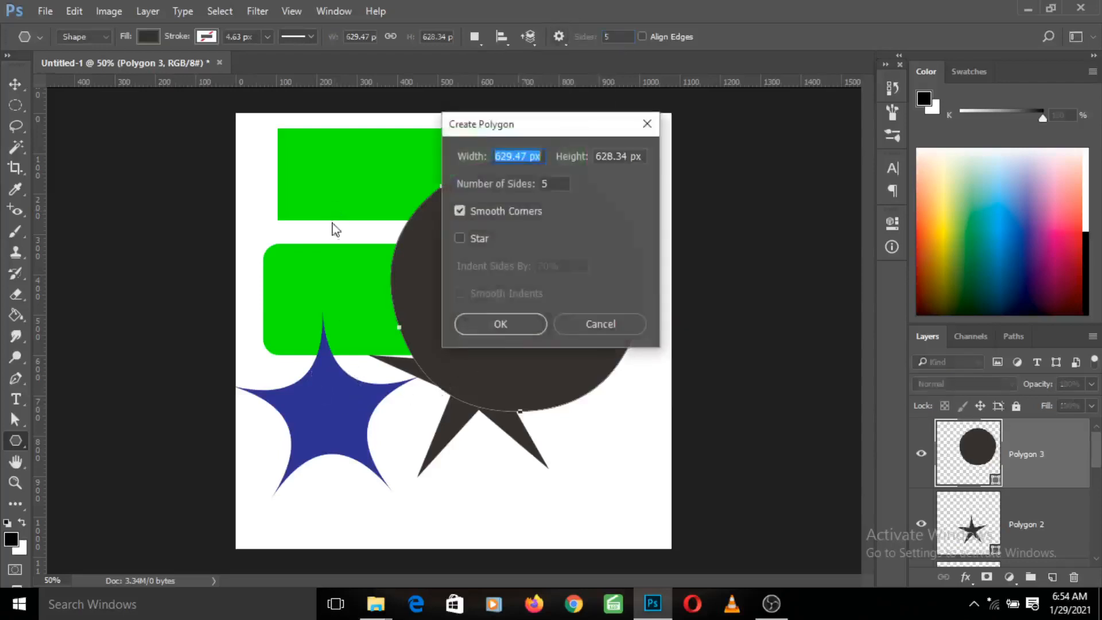
click(571, 321)
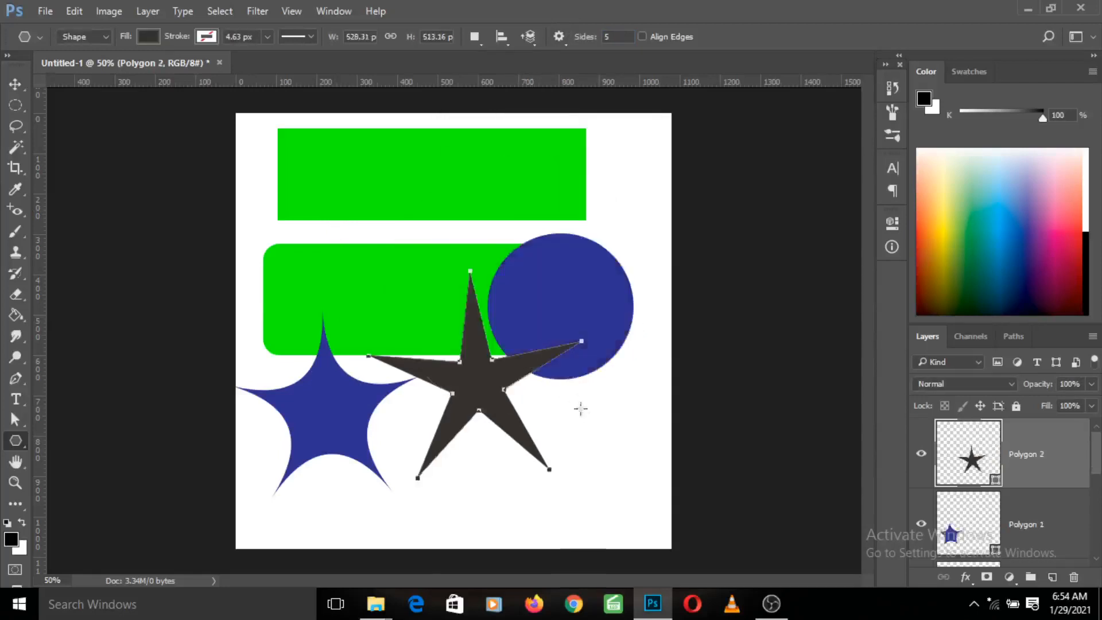
- Try two smooth-cornered polygons with the 10 px radius below the blue circle, undoing them along with the dark five-pointed star
drag(583, 415, 618, 472)
key(ctrl+z)
drag(558, 397, 613, 479)
key(ctrl+z)
key(ctrl+z)
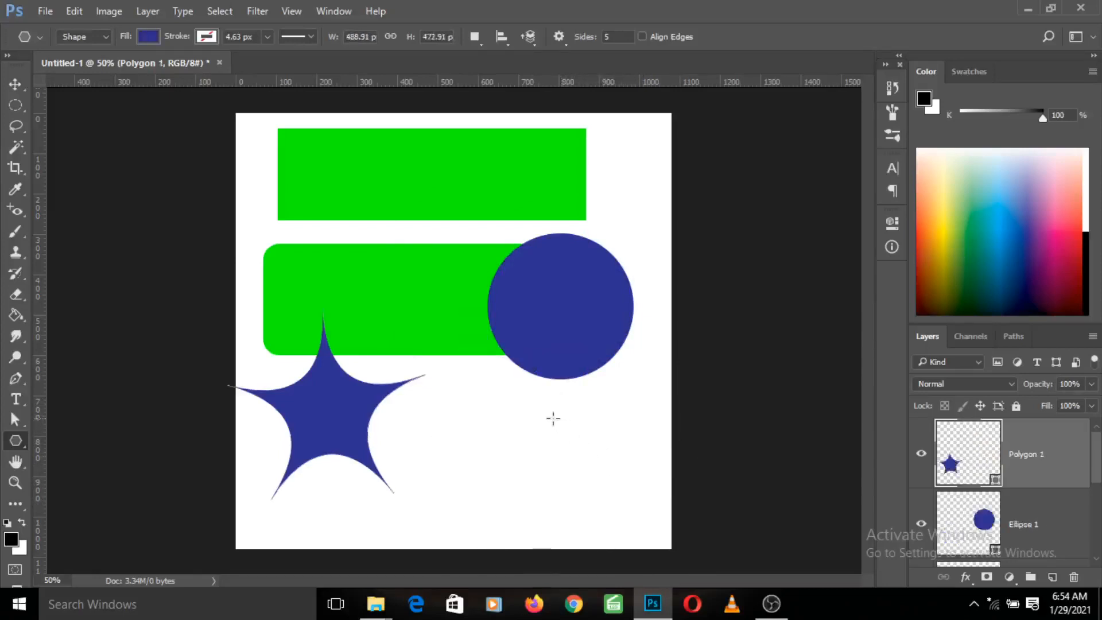
- Set the polygon radius to 50 px and draw a smooth-cornered polygon about 82 px wide between the blue star and circle
click(558, 34)
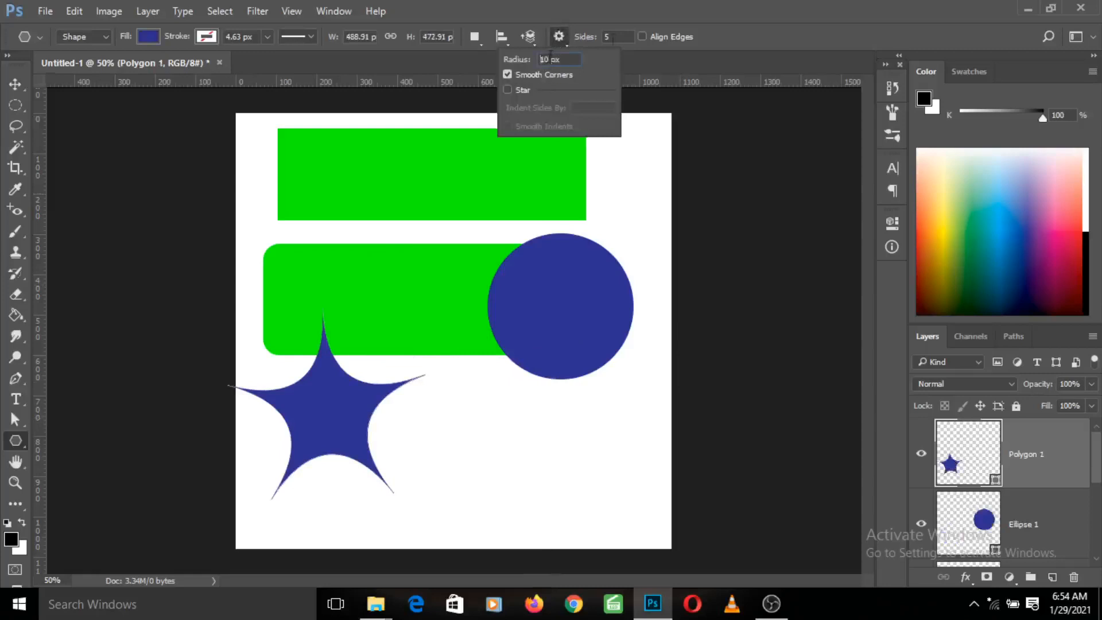
double_click(548, 59)
text(50)
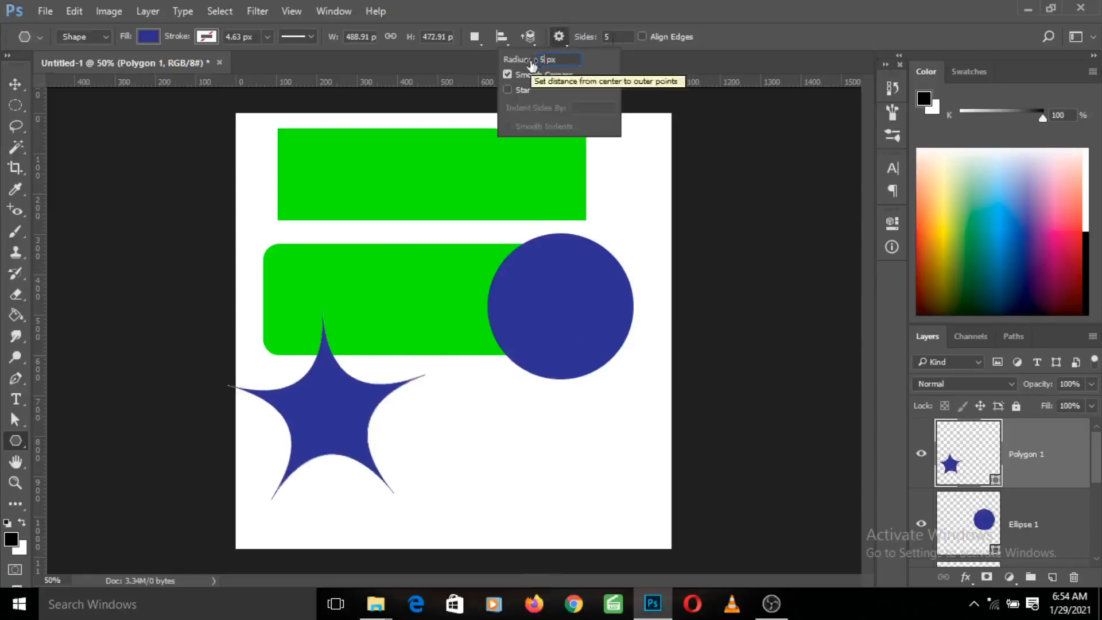
key(Return)
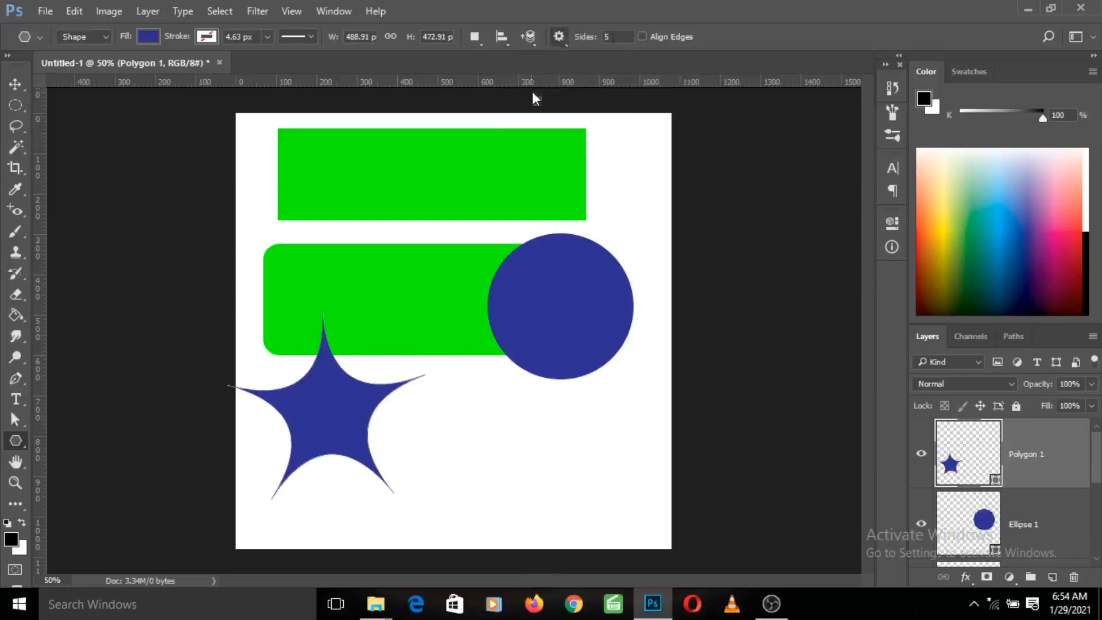
drag(463, 383, 519, 465)
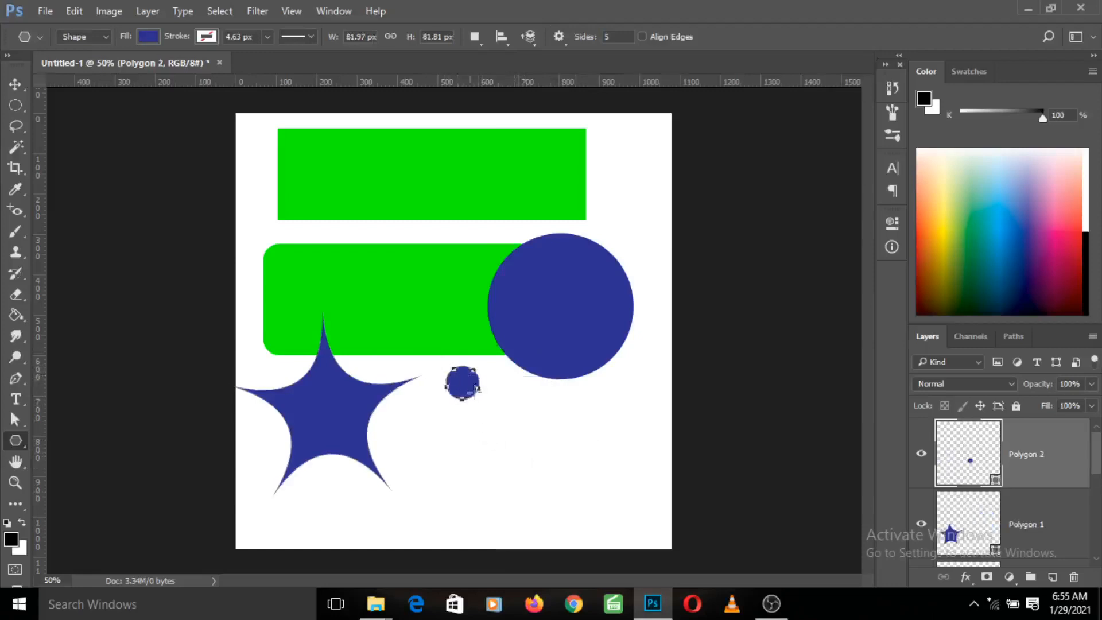
- Try a second smooth-cornered polygon with the 50 px radius, diagonally below the small one, and undo it
click(559, 37)
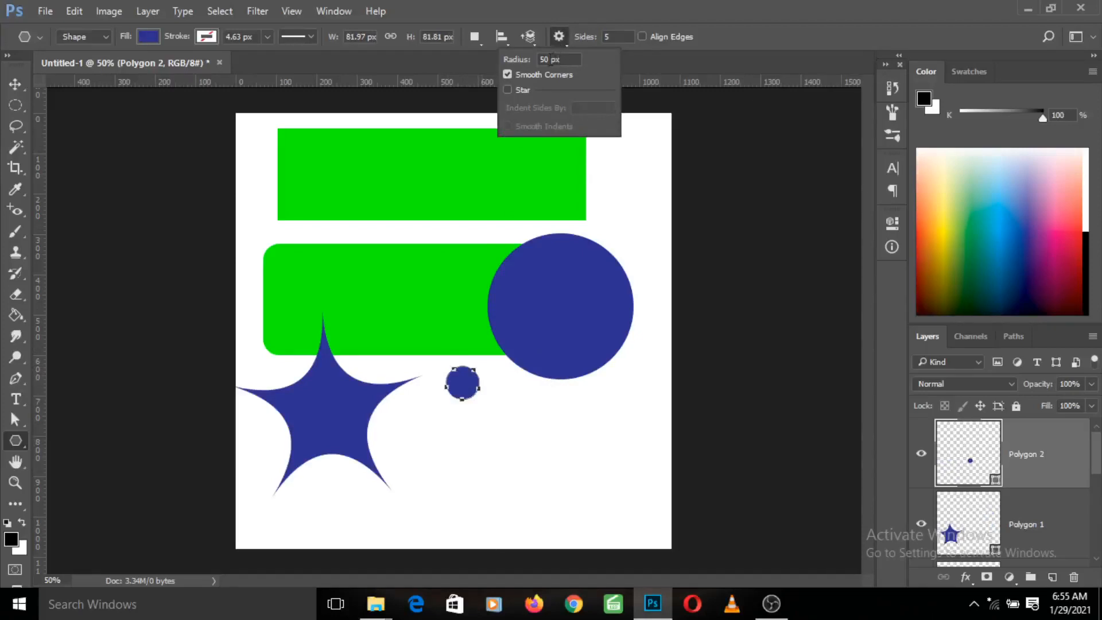
drag(501, 407, 593, 512)
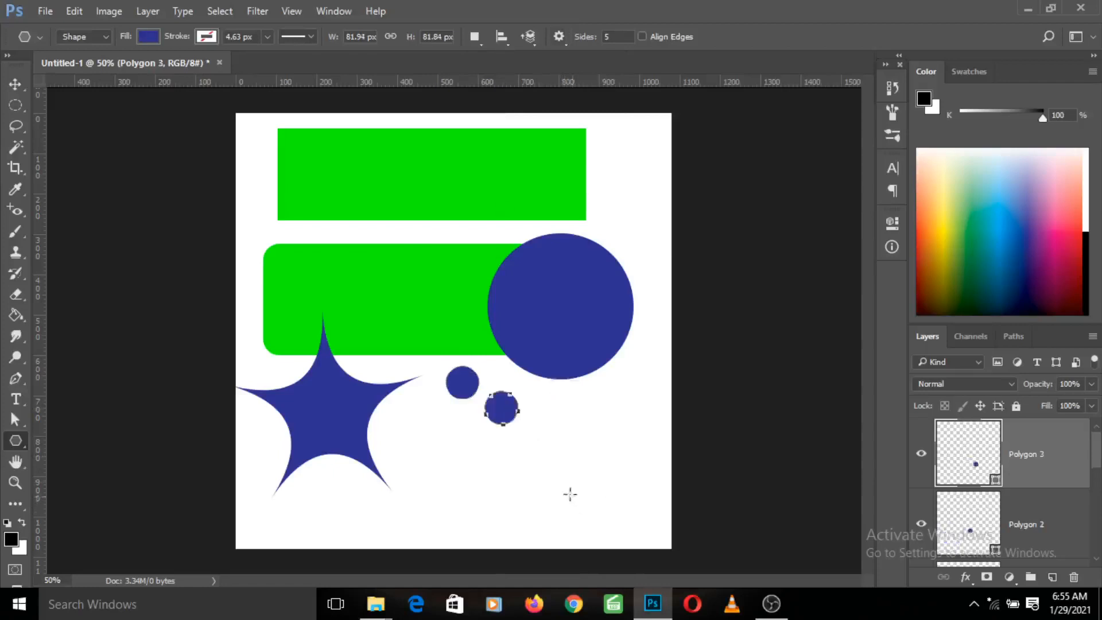
key(ctrl+z)
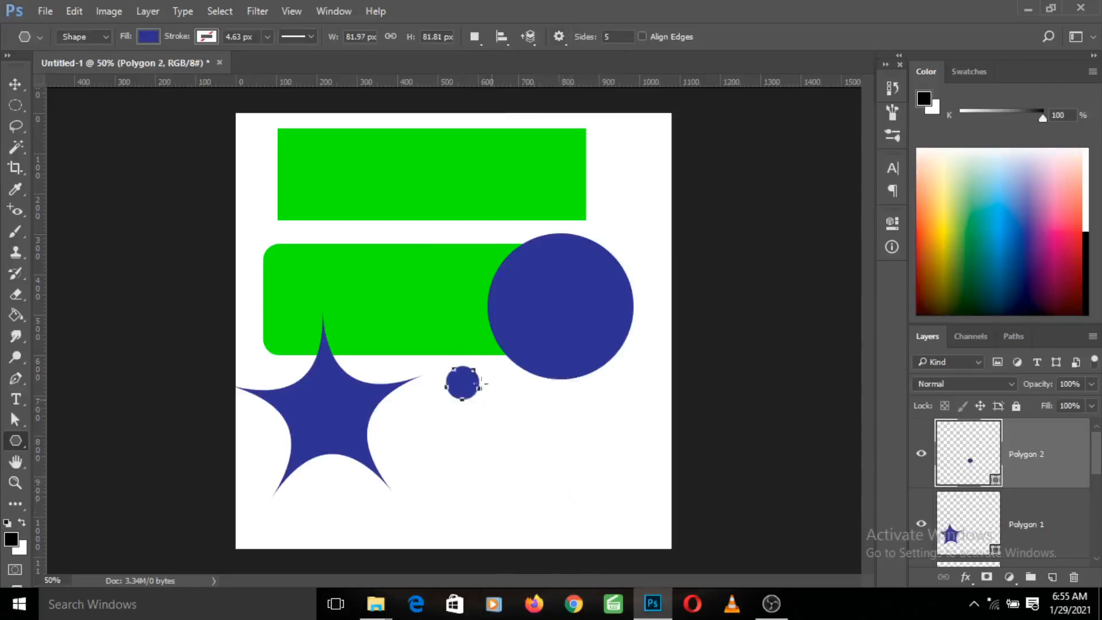
- Clear the fixed polygon radius and try a freely sized smooth-cornered polygon about 623 by 622 px over the lower canvas, undoing it
click(559, 36)
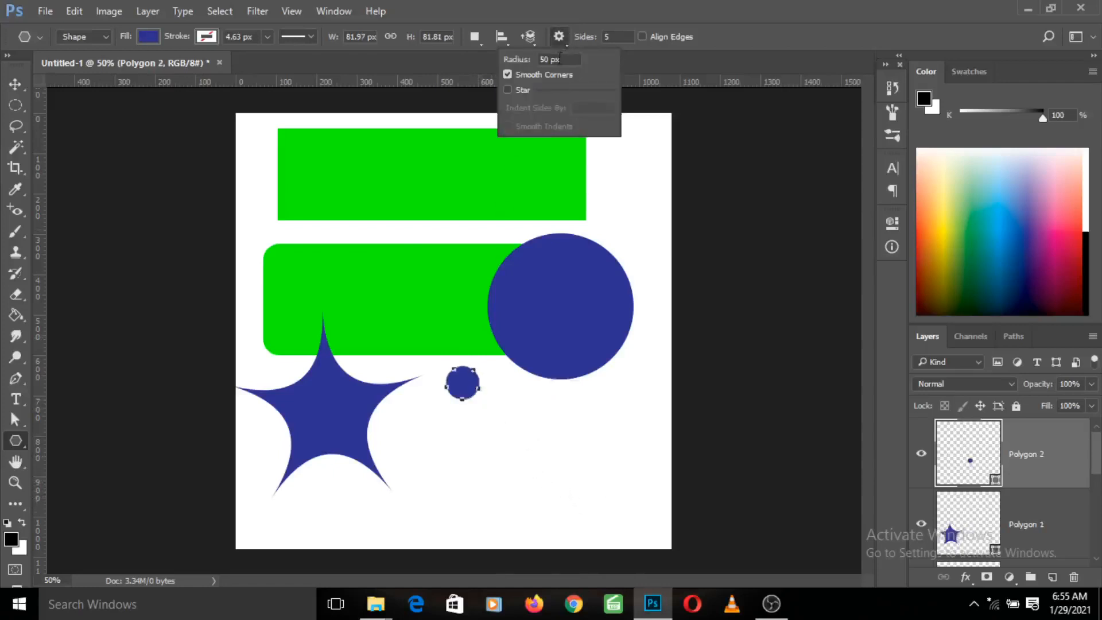
mouse_move(553, 59)
mouse_down()
mouse_move(539, 61)
mouse_move(552, 61)
mouse_up()
key(BackSpace)
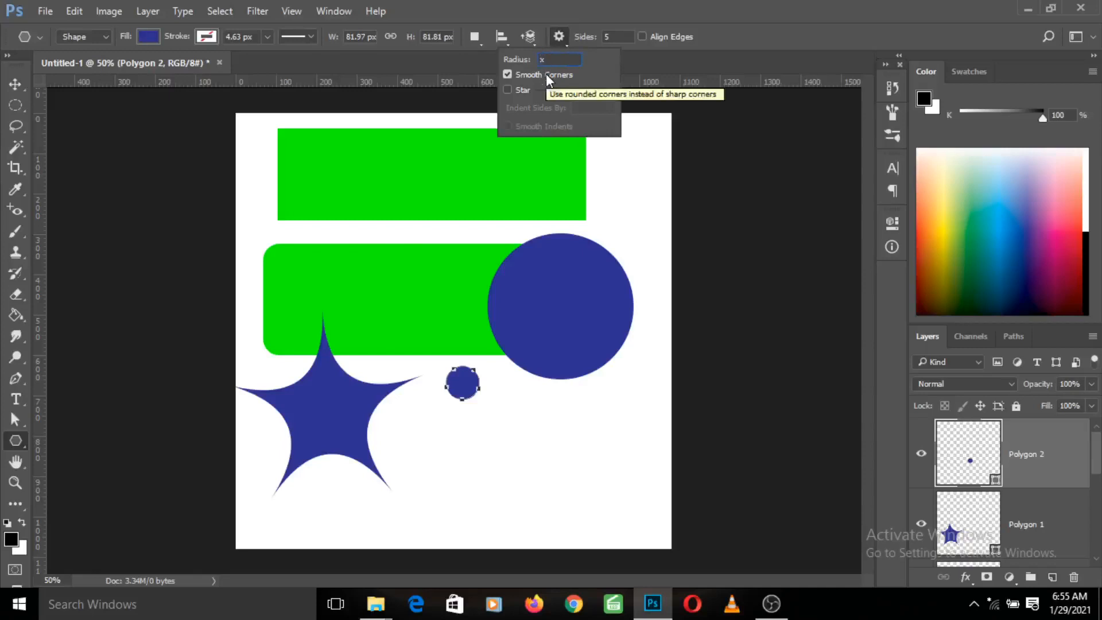
key(BackSpace)
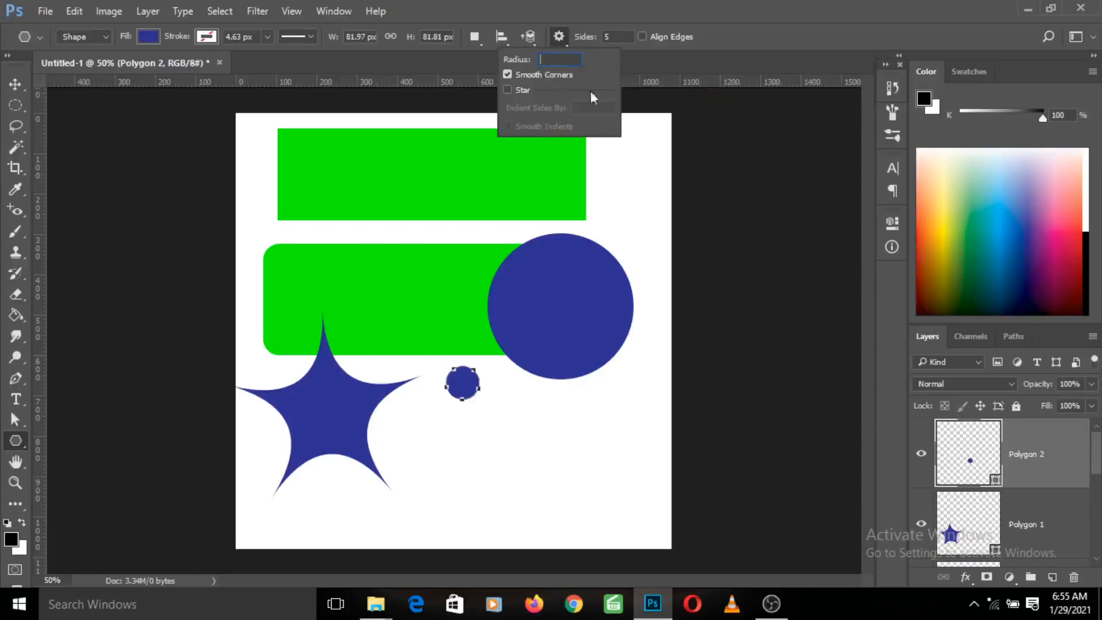
click(533, 266)
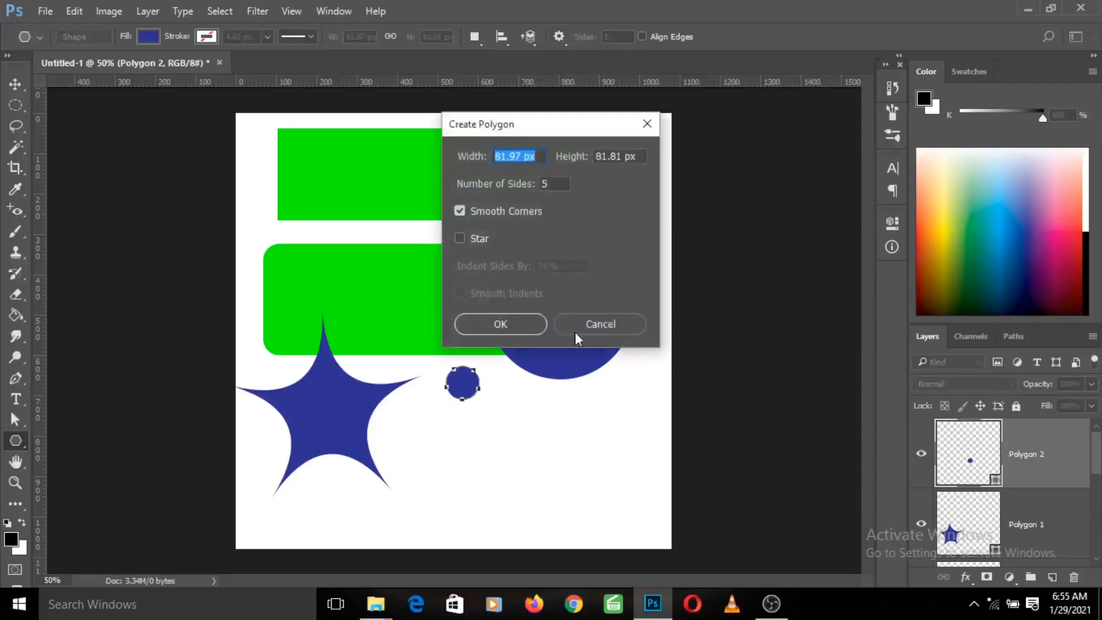
click(575, 332)
drag(508, 417, 591, 519)
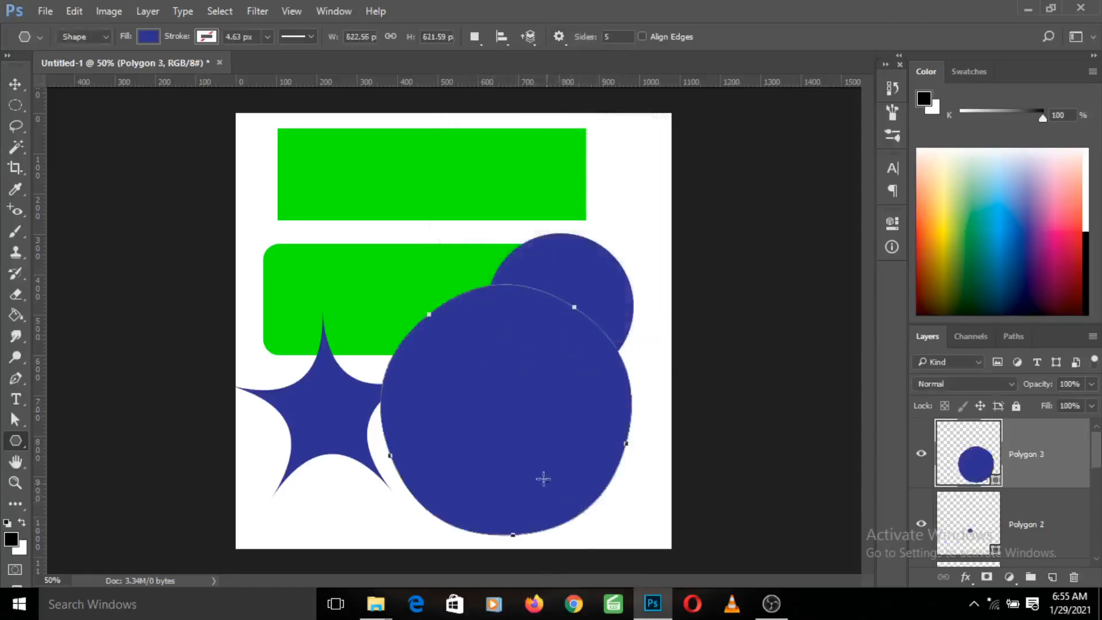
key(ctrl+z)
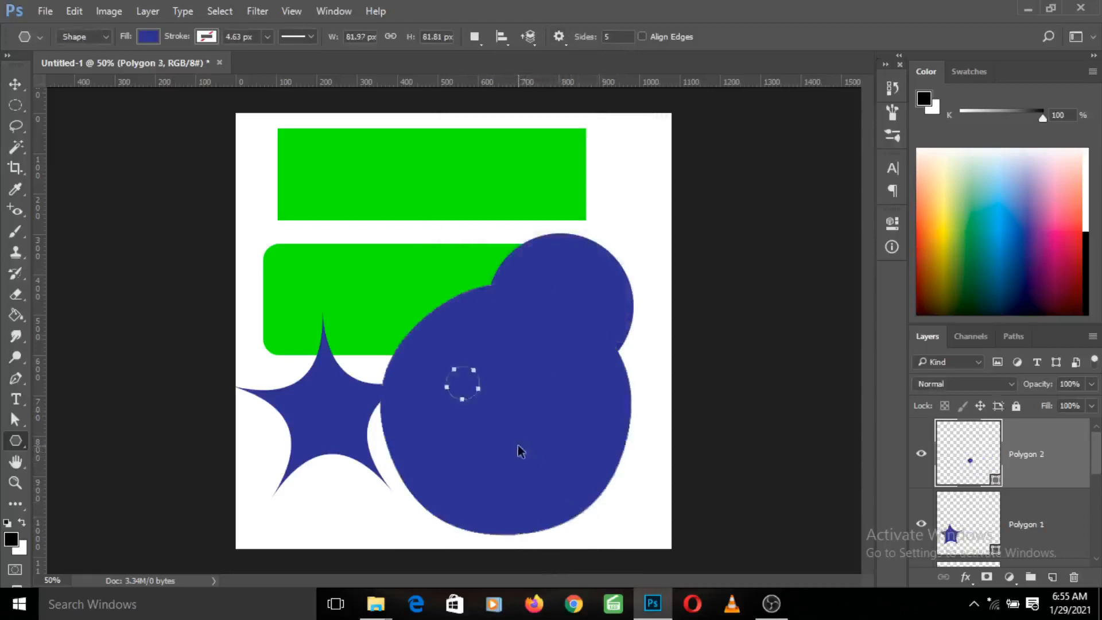
- Step back through the history to before the small smooth-cornered polygon was drawn and the blue star was moved
key(ctrl+alt+z)
key(ctrl+alt+z)
key(ctrl+alt+z)
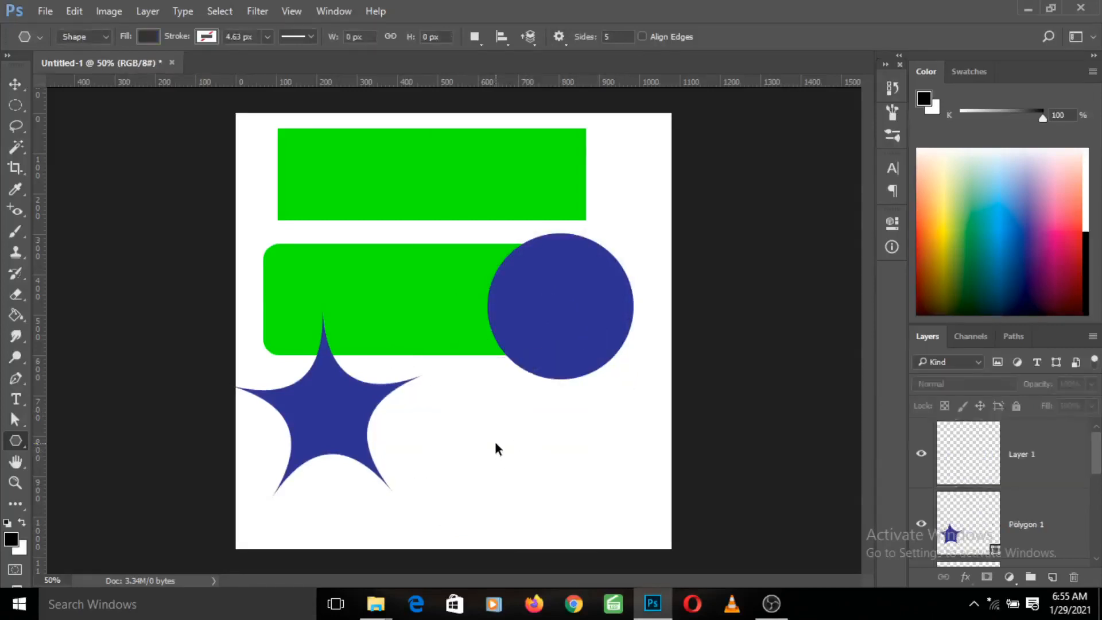
key(ctrl+alt+z)
key(ctrl+alt+z)
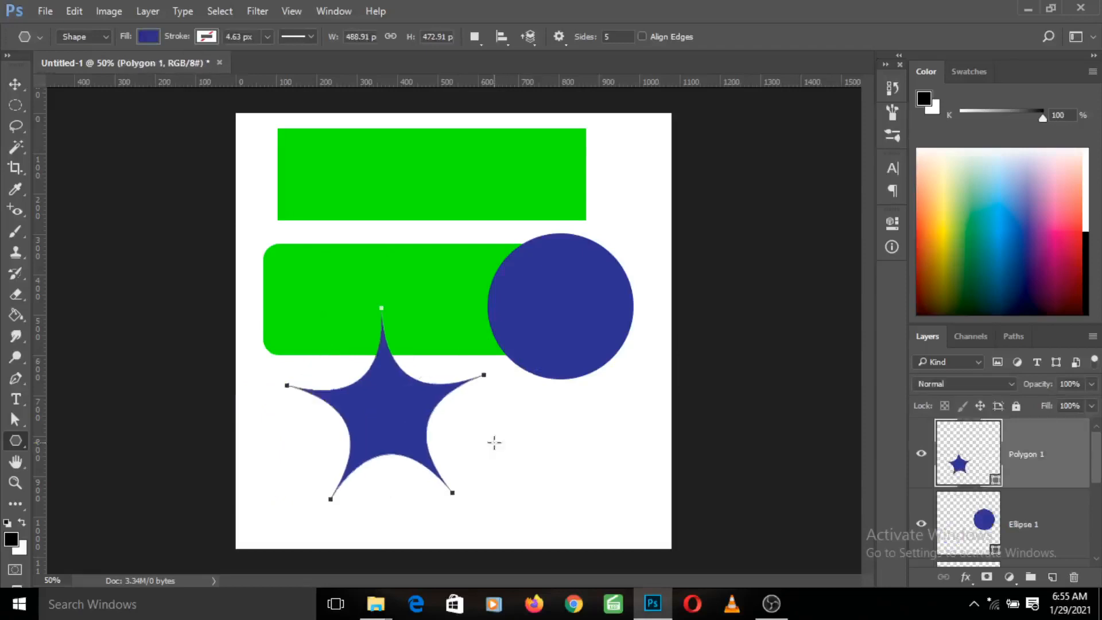
- Remove the blue star and draw a seven-sided polygon without smooth corners, about 439 by 429 px, overlapping the rounded rectangle's lower edge
key(ctrl+alt+z)
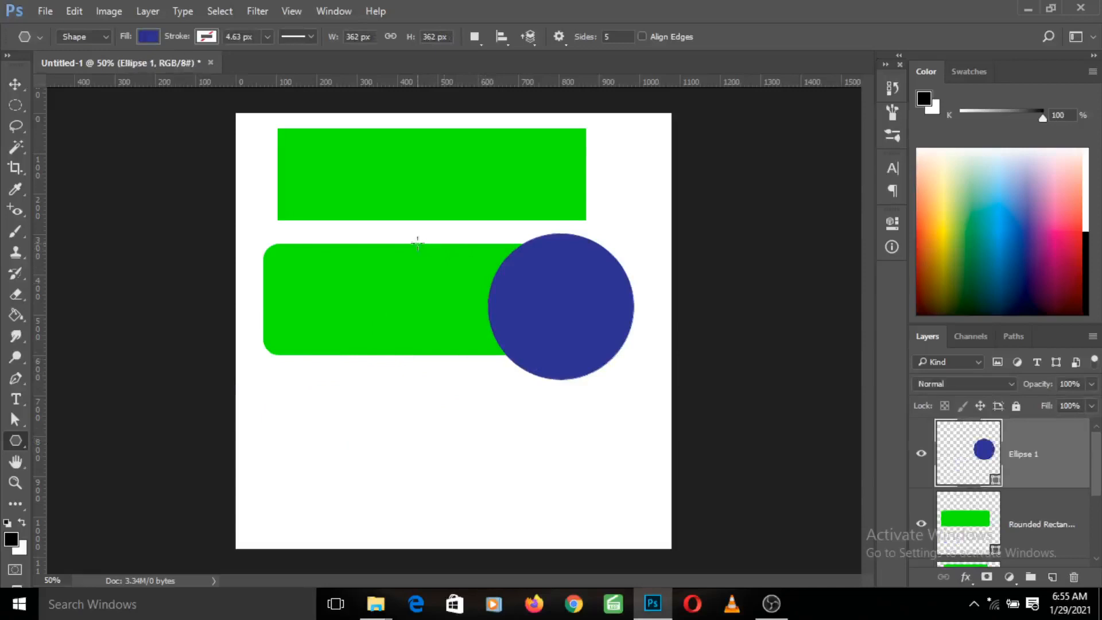
click(560, 38)
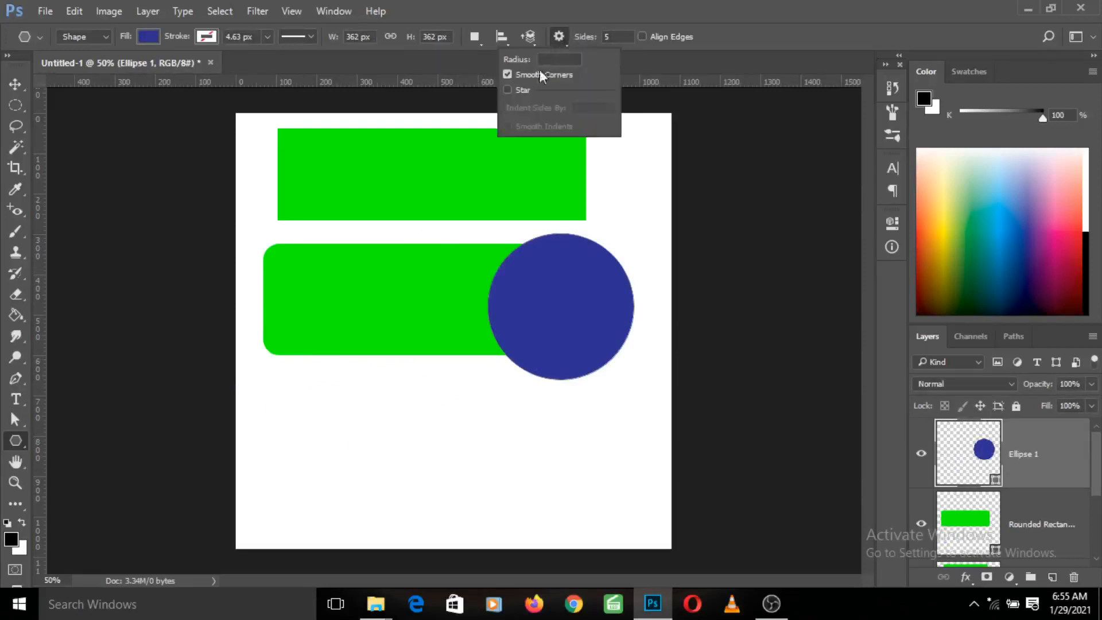
click(559, 40)
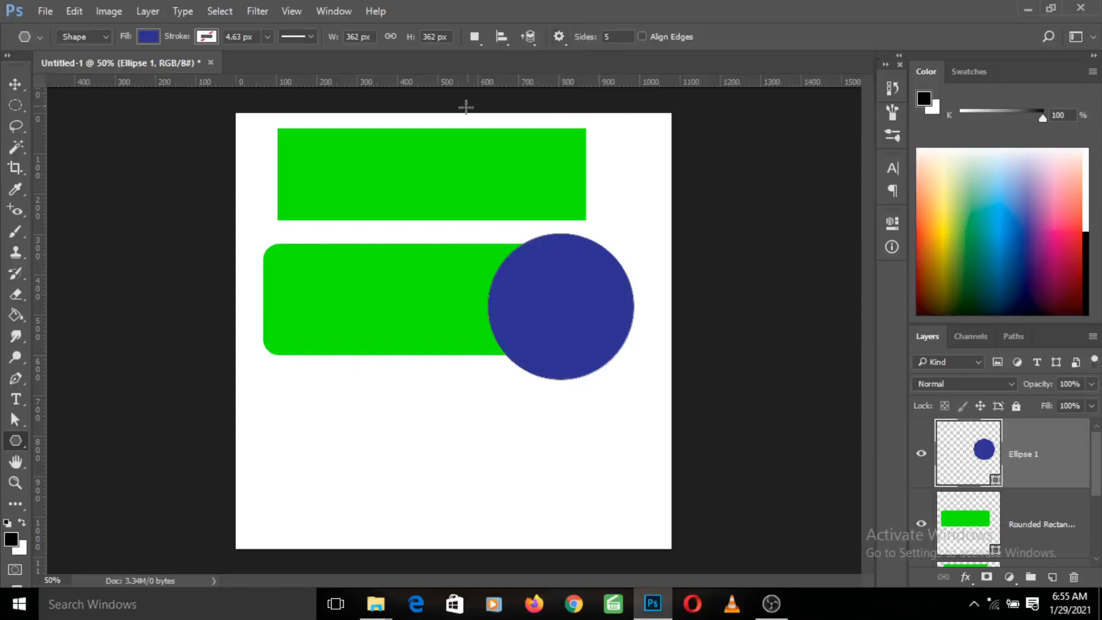
click(24, 37)
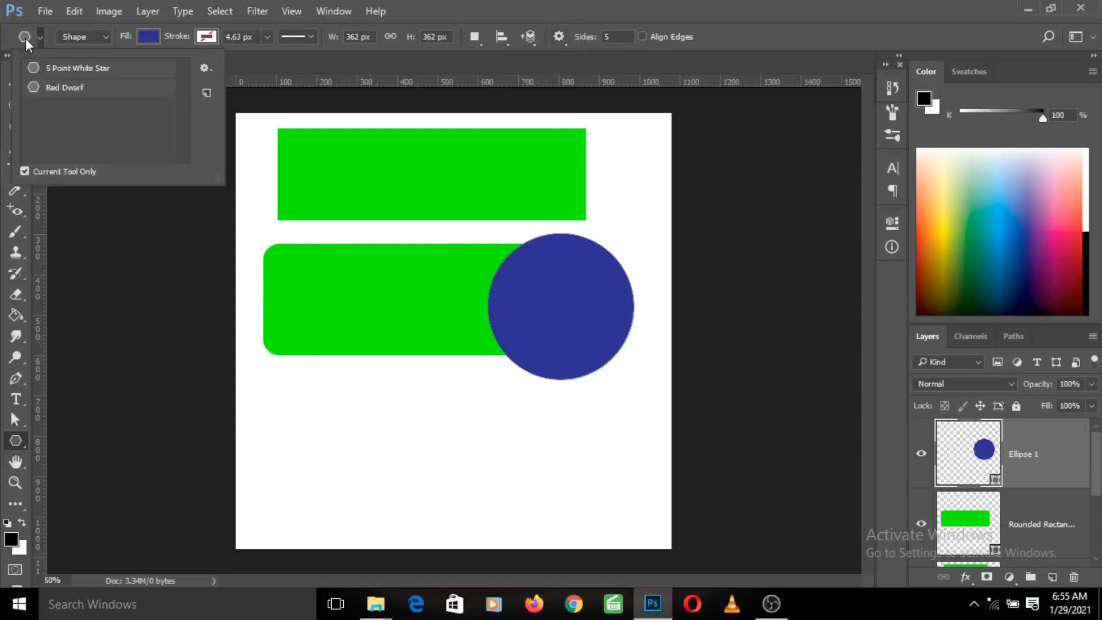
click(25, 38)
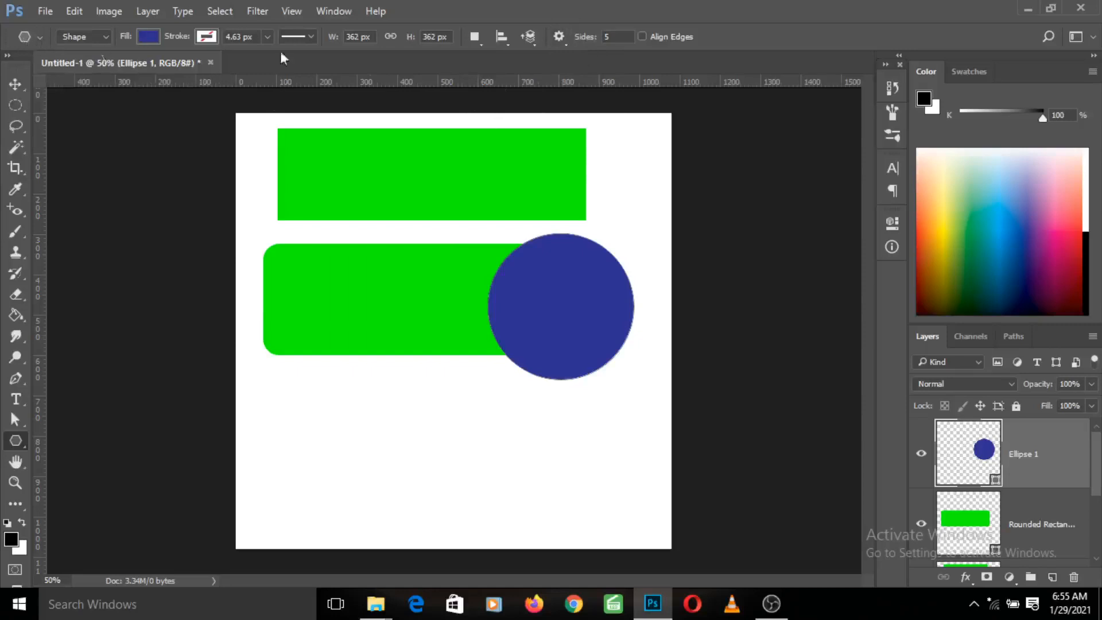
click(612, 36)
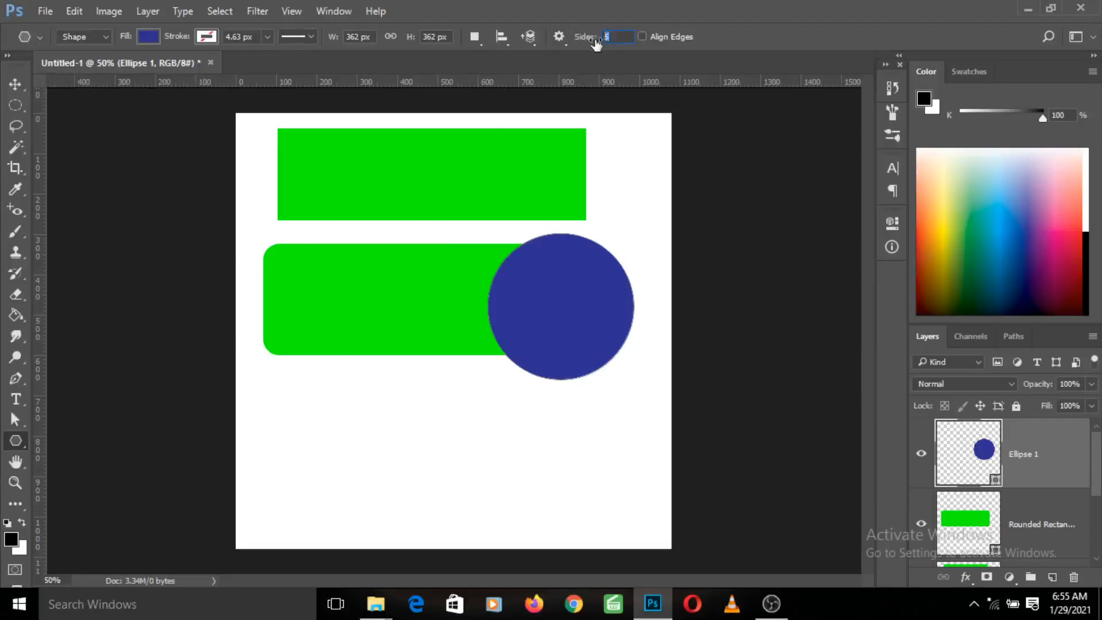
text(7)
click(560, 38)
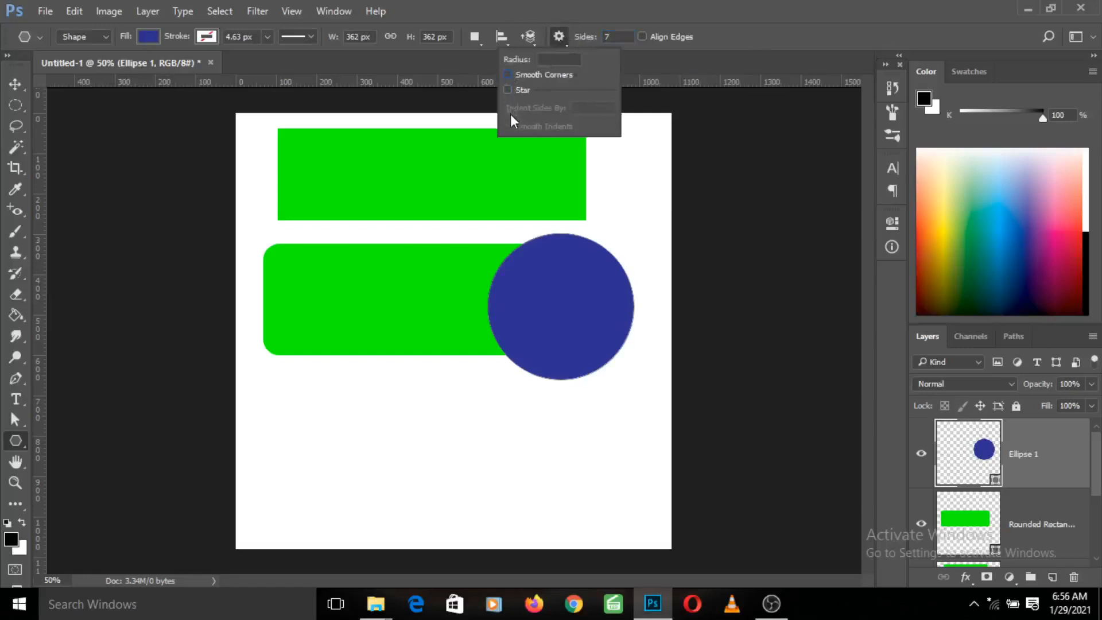
click(381, 406)
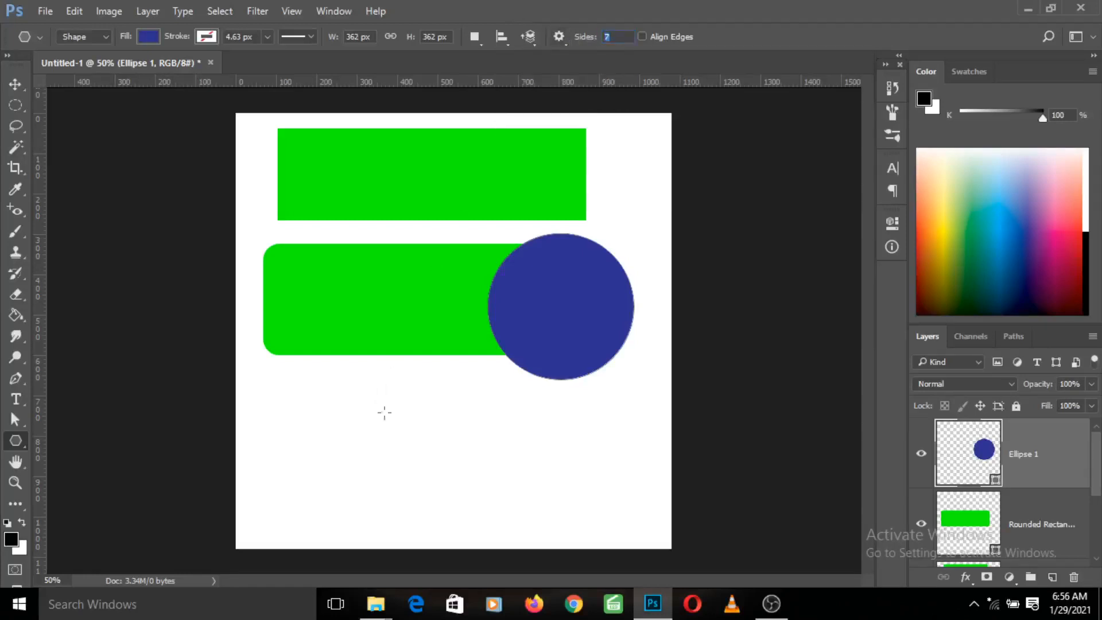
drag(384, 411, 440, 455)
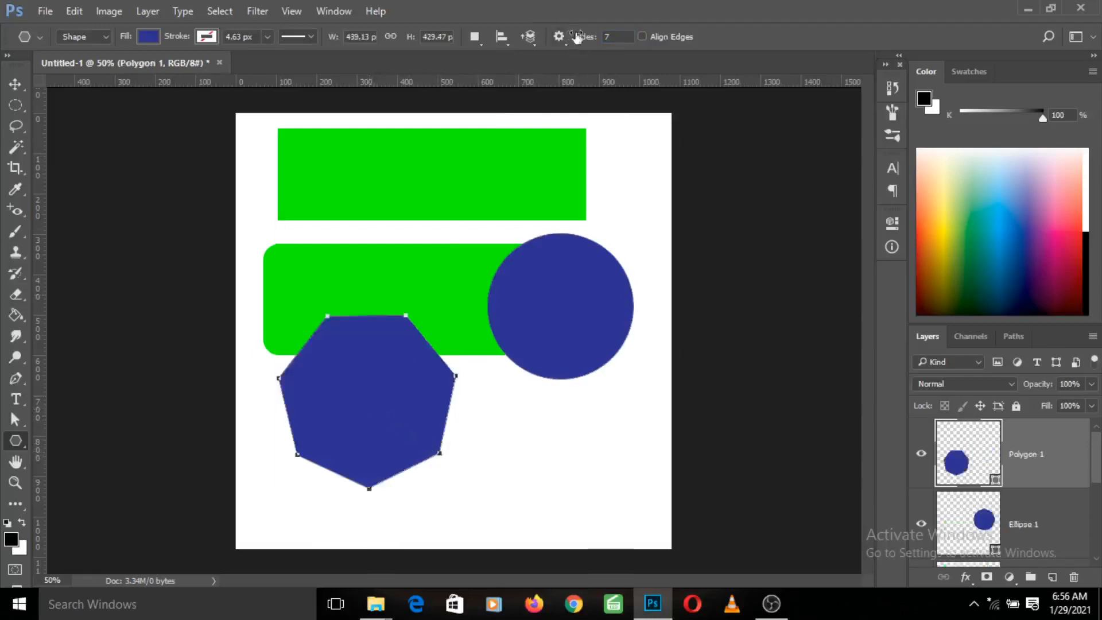
click(560, 38)
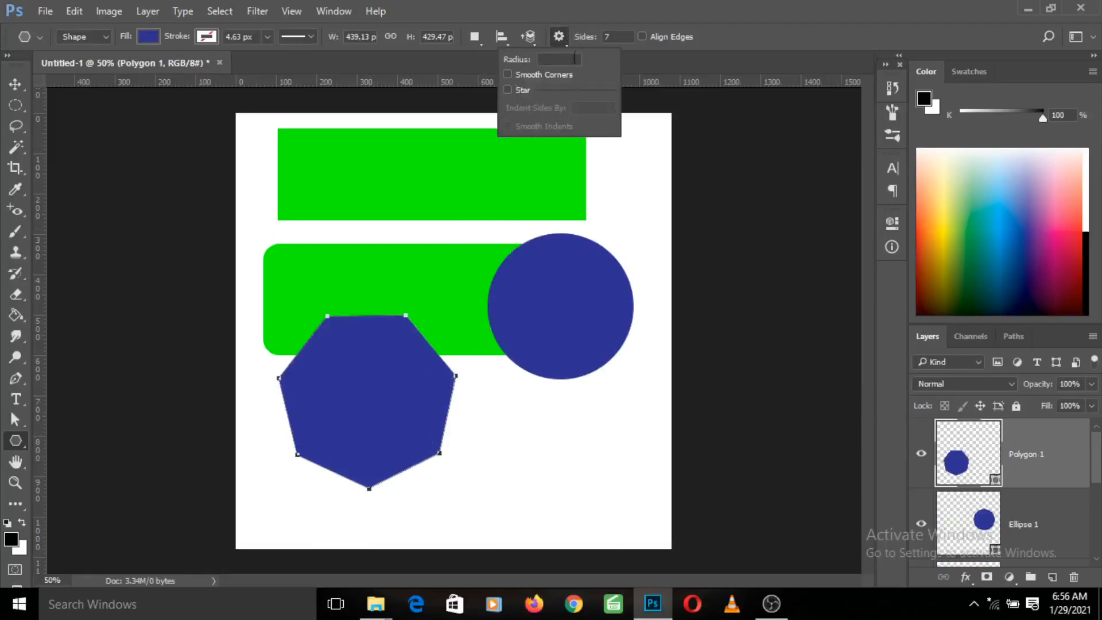
click(572, 33)
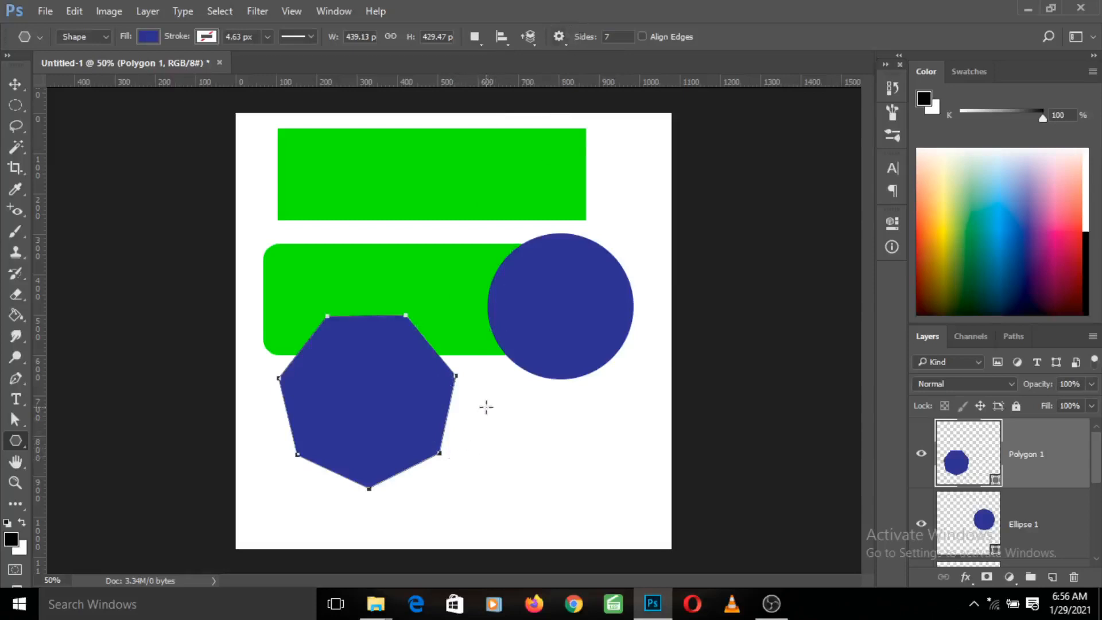
- Undo the seven-sided polygon and the star's removal, and move the restored blue star up and left over the green rounded rectangle
right_click(16, 439)
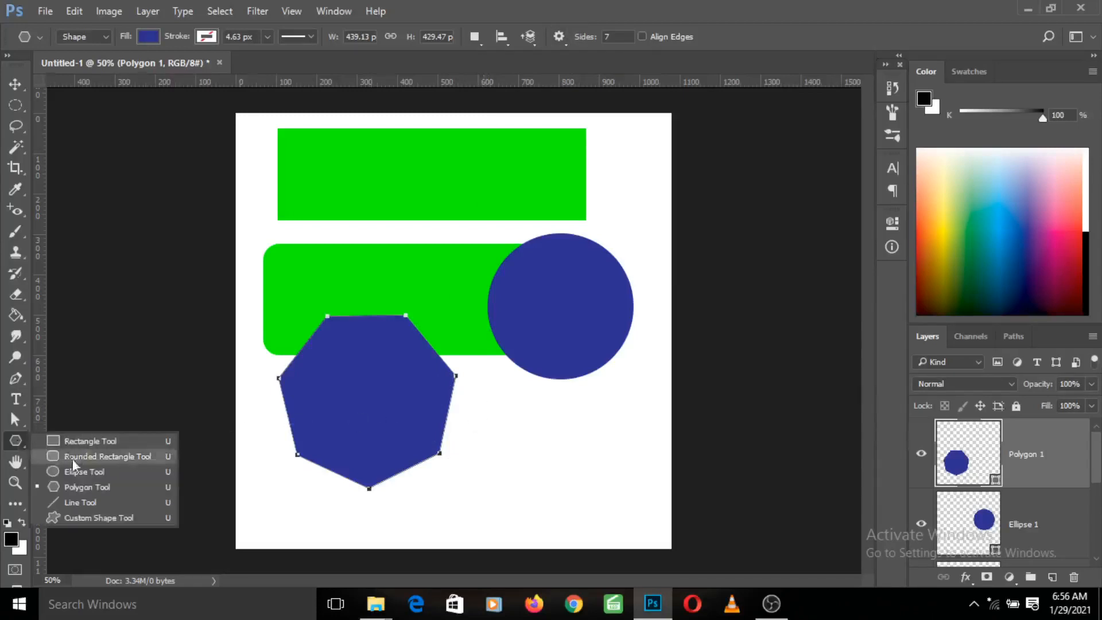
click(80, 498)
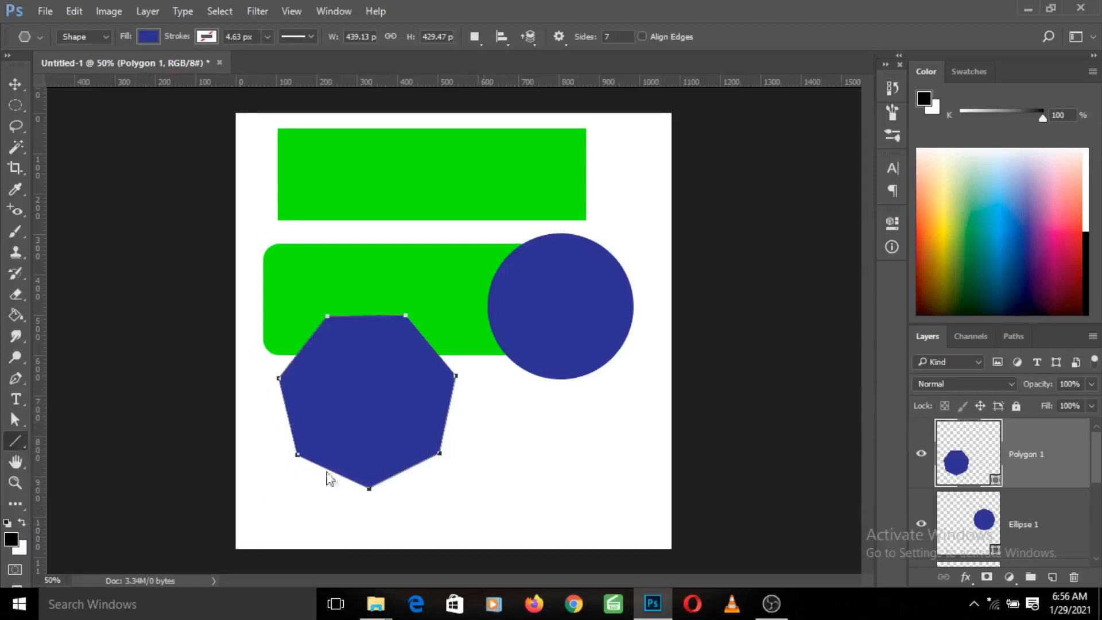
key(ctrl+alt+z)
key(ctrl+alt+z)
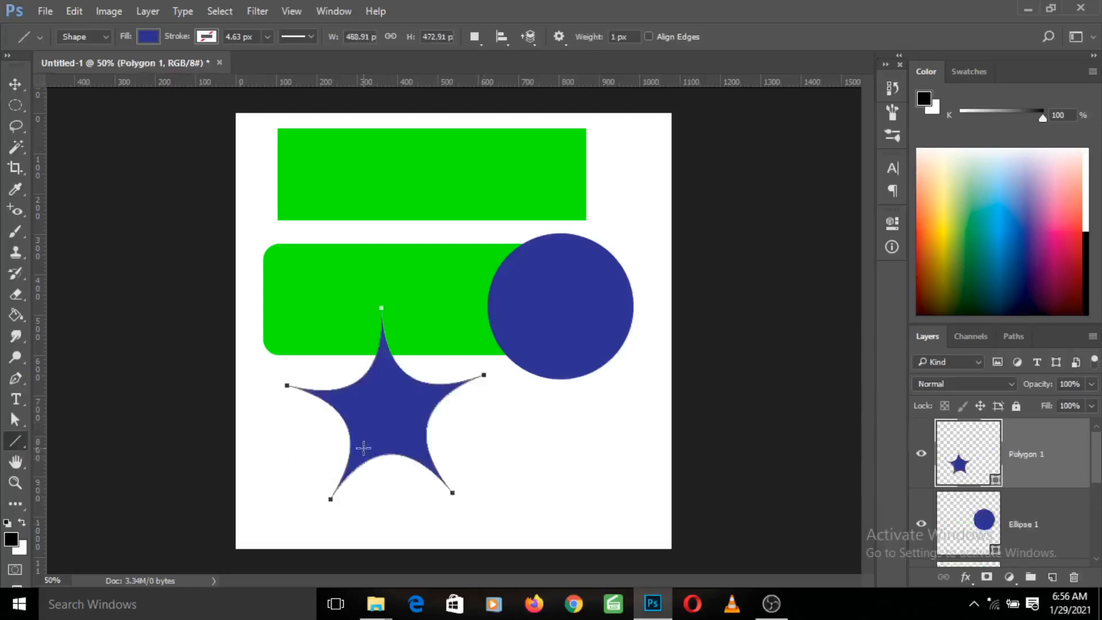
key(v)
drag(382, 432, 330, 343)
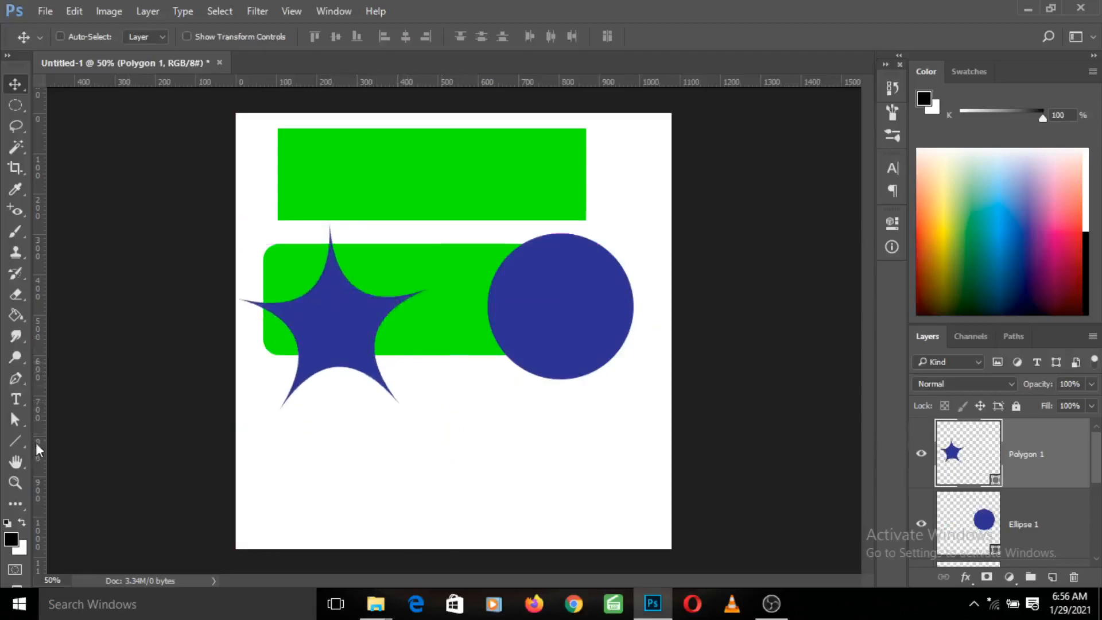
- Draw a vertical 1 px line about 336 px tall below the shapes and, on a new layer, a 50 px line about 330 px tall beside it
click(17, 442)
drag(467, 394, 464, 530)
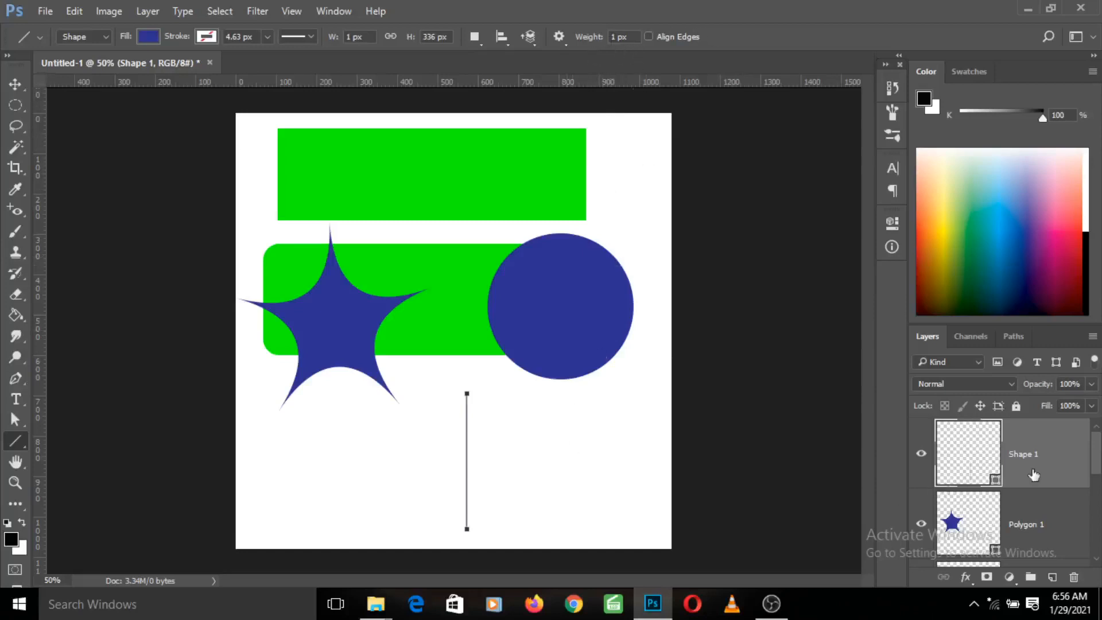
click(1041, 512)
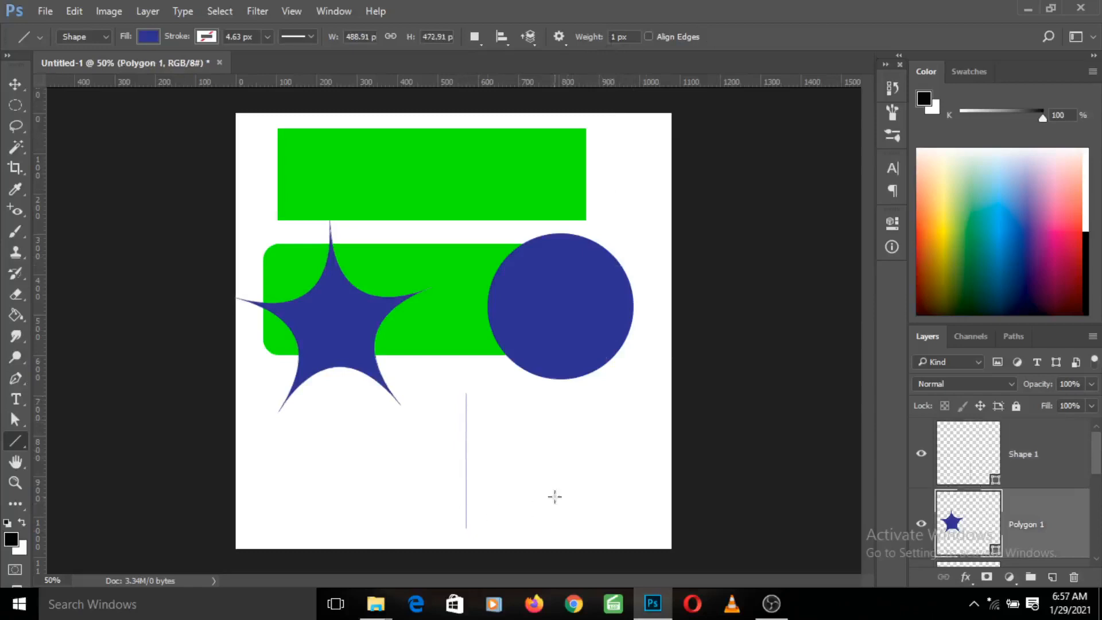
click(1052, 577)
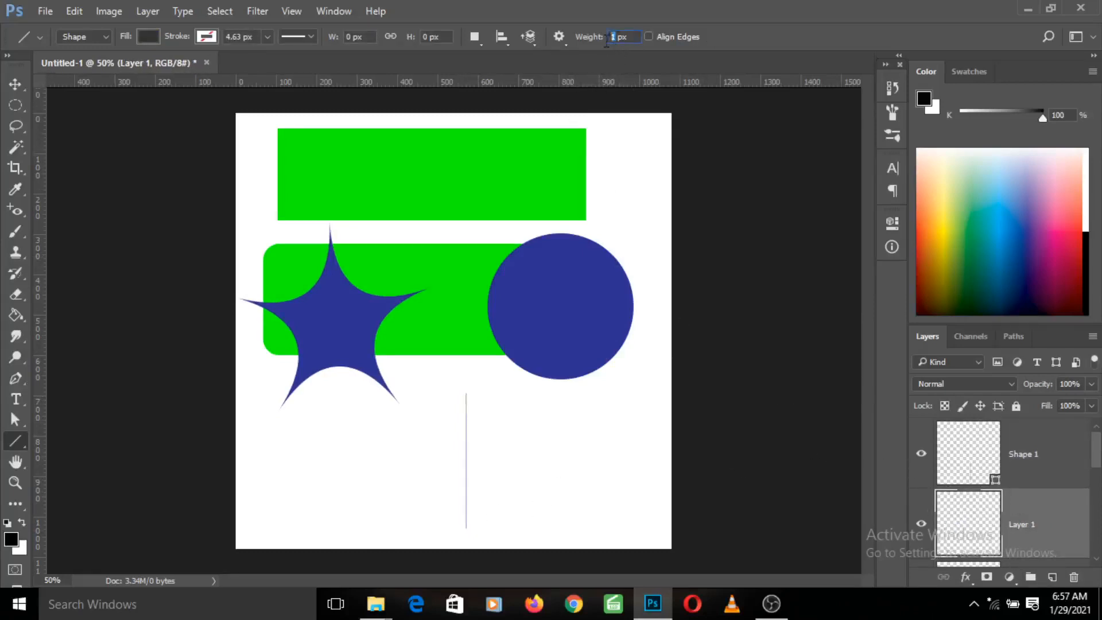
text(0)
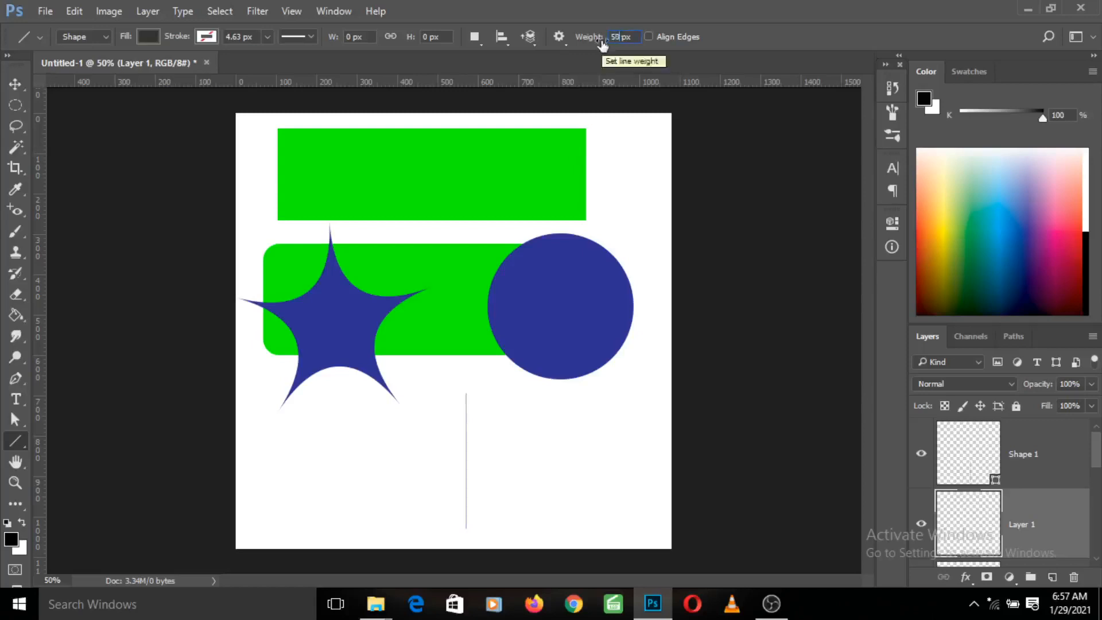
drag(508, 394, 510, 528)
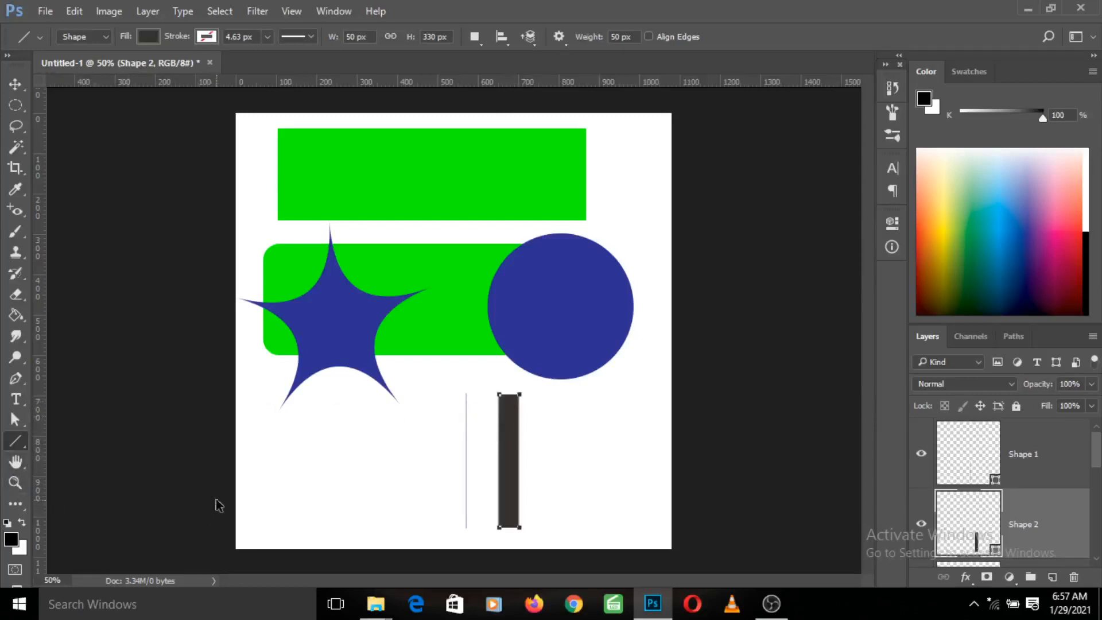
- Draw the rabbit custom shape below the blue star, beside the thin line, on the same layer as the thick line
click(15, 442)
click(85, 516)
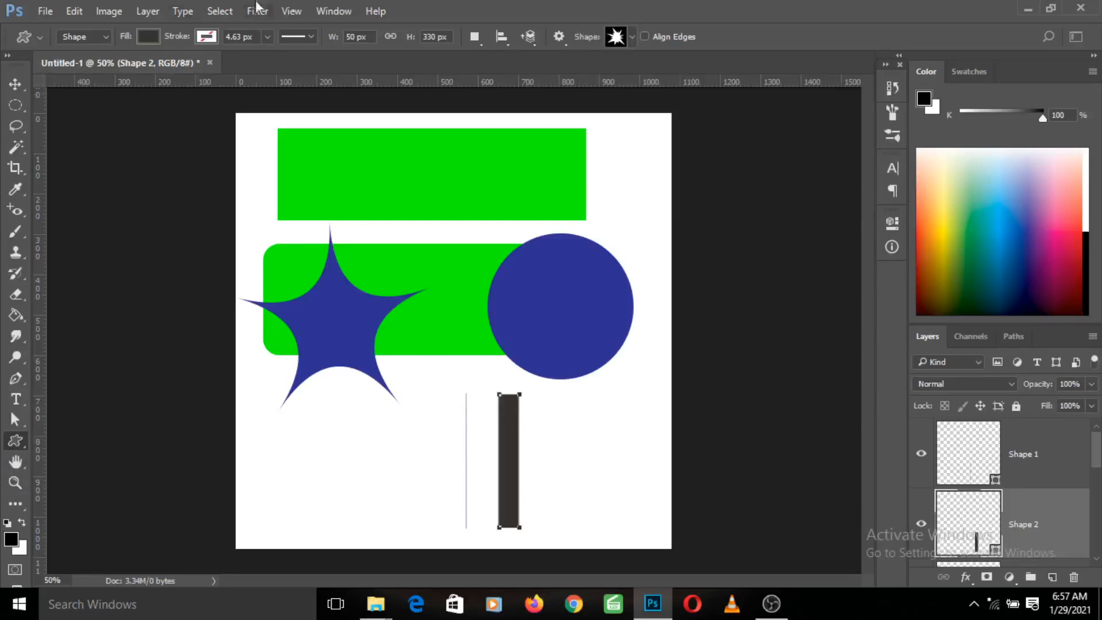
click(633, 38)
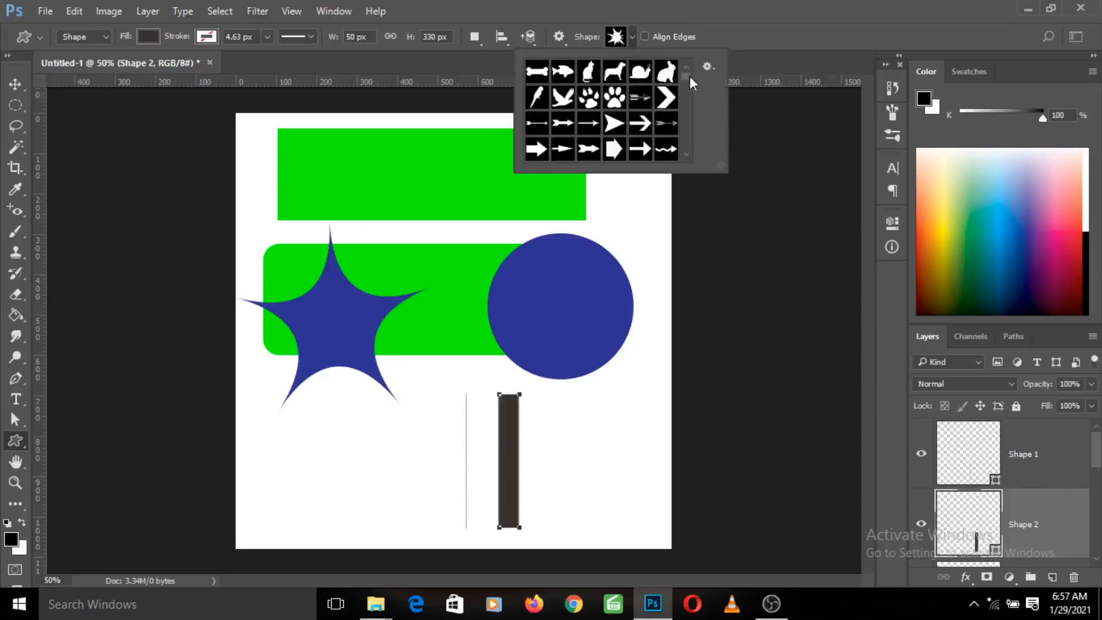
mouse_move(690, 76)
mouse_down()
mouse_move(686, 85)
mouse_move(683, 75)
mouse_up()
click(667, 72)
drag(315, 428, 443, 523)
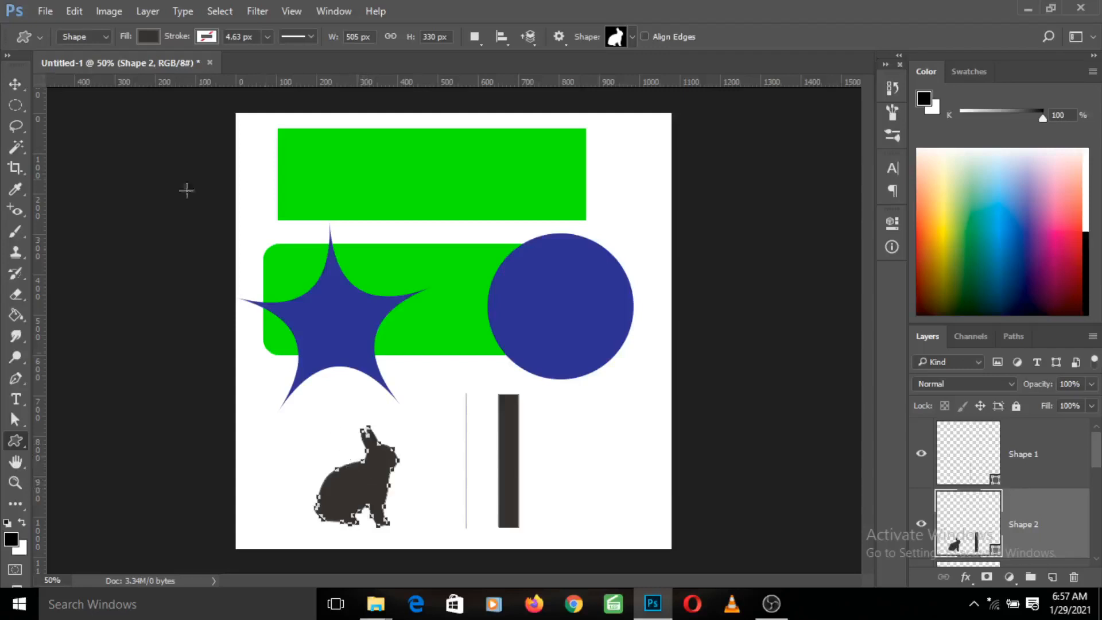
- Change the fill of the rabbit and thick line layer to bright pink
click(148, 38)
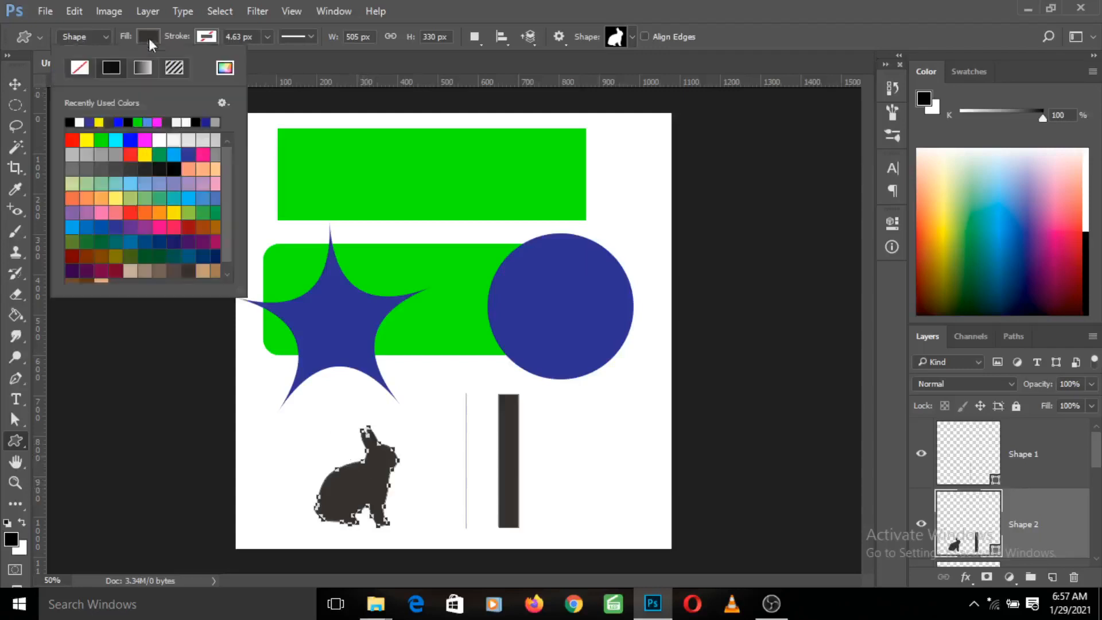
click(205, 155)
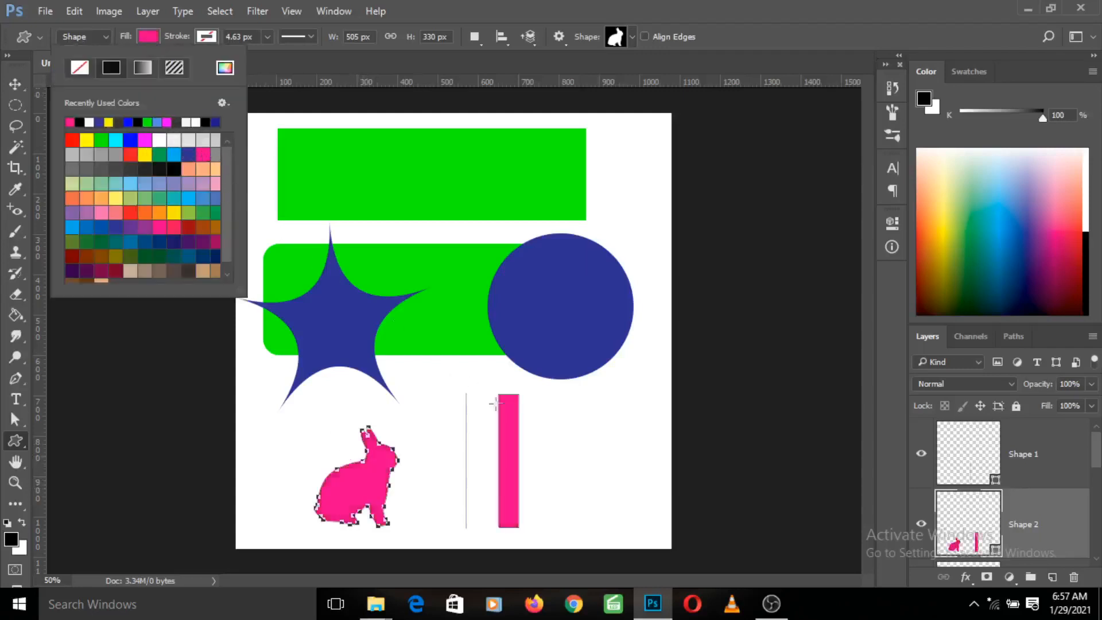
click(1070, 516)
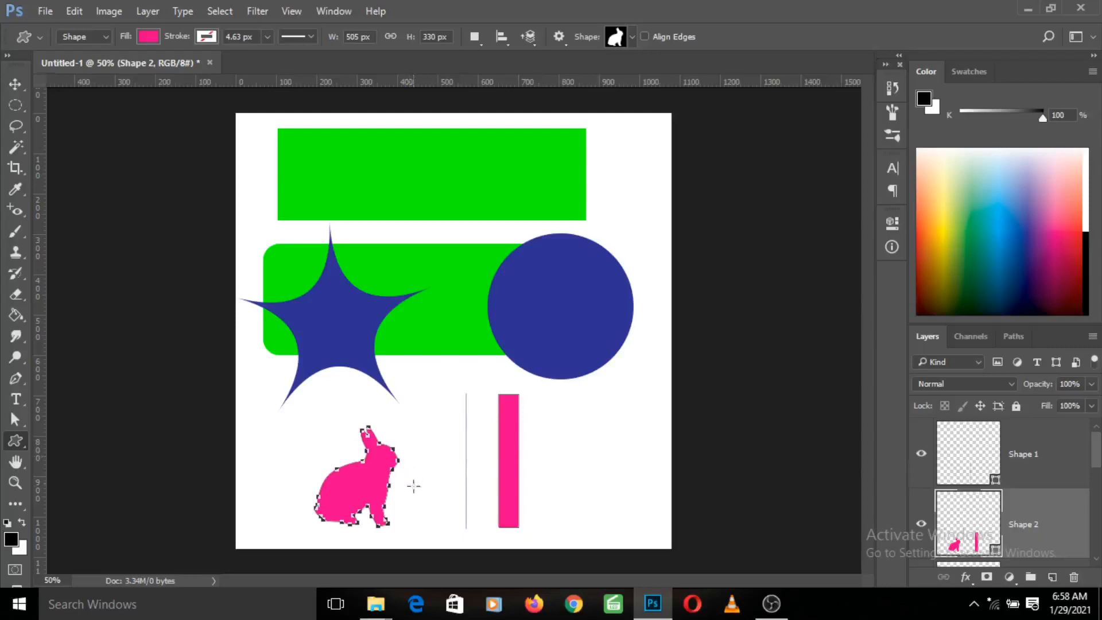
- Delete the thin vertical line and move the pink rabbit and thick line together up and left, clear of the blue circle
click(1036, 477)
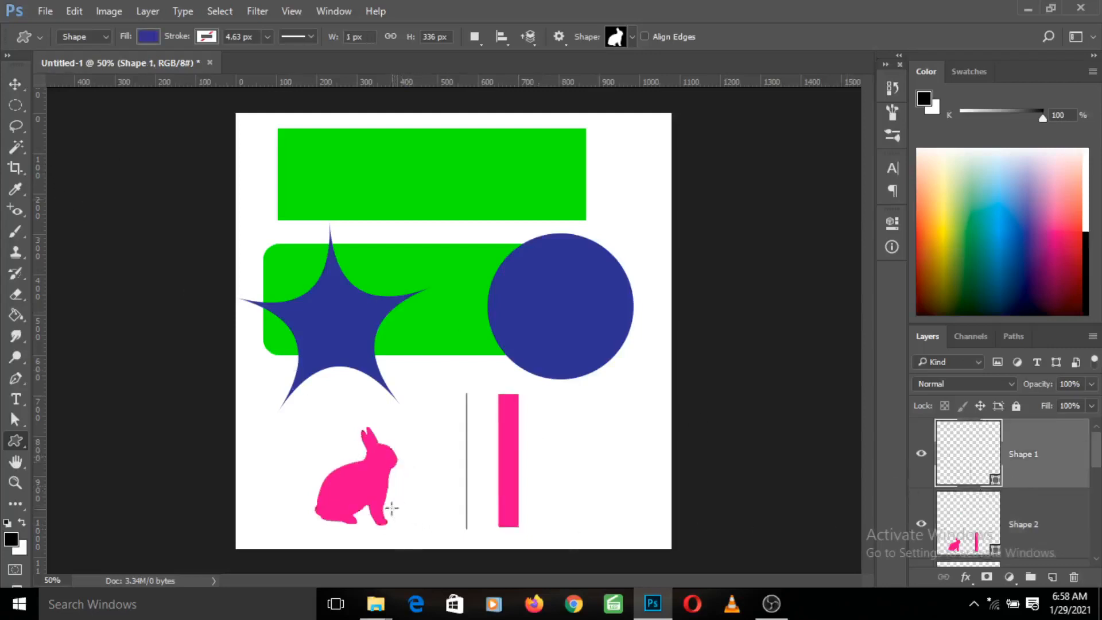
key(v)
drag(379, 496, 403, 426)
key(Delete)
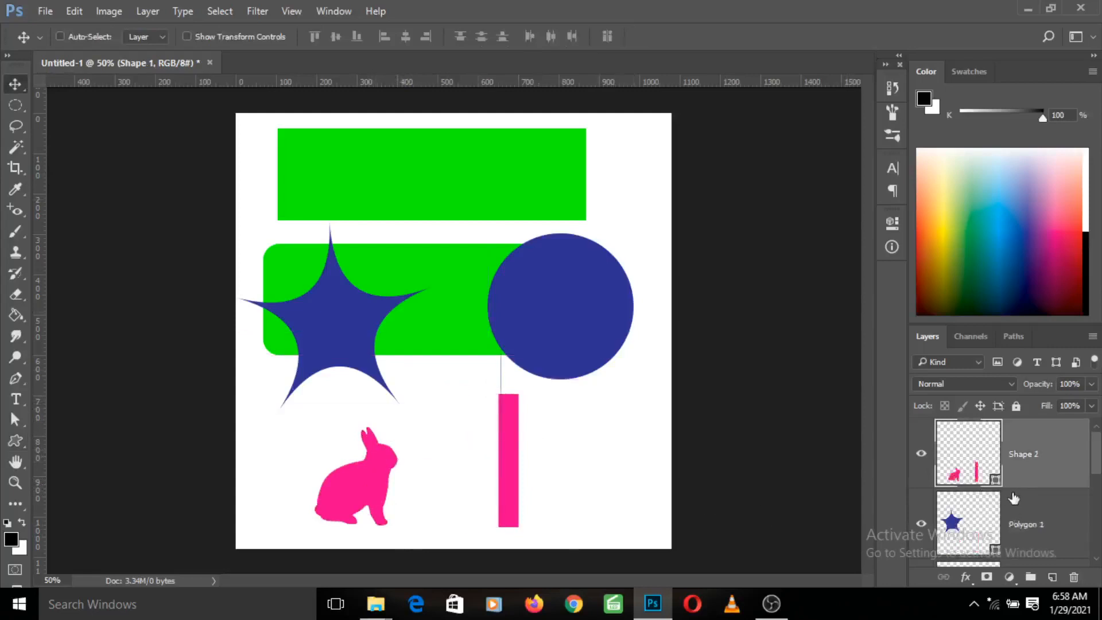
drag(347, 478, 457, 447)
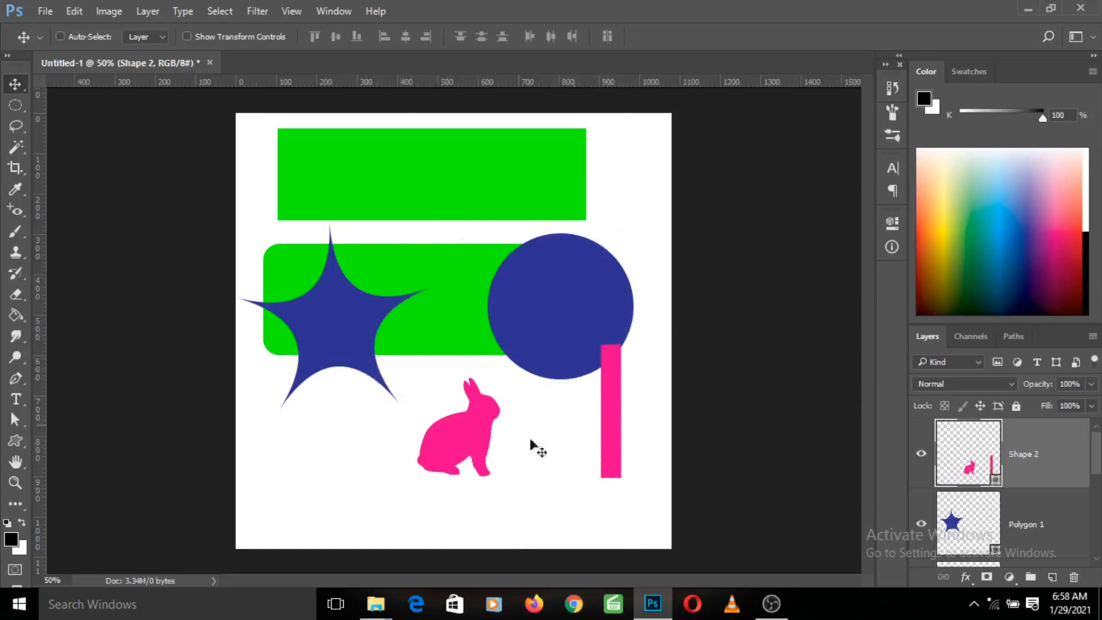
drag(457, 437, 304, 470)
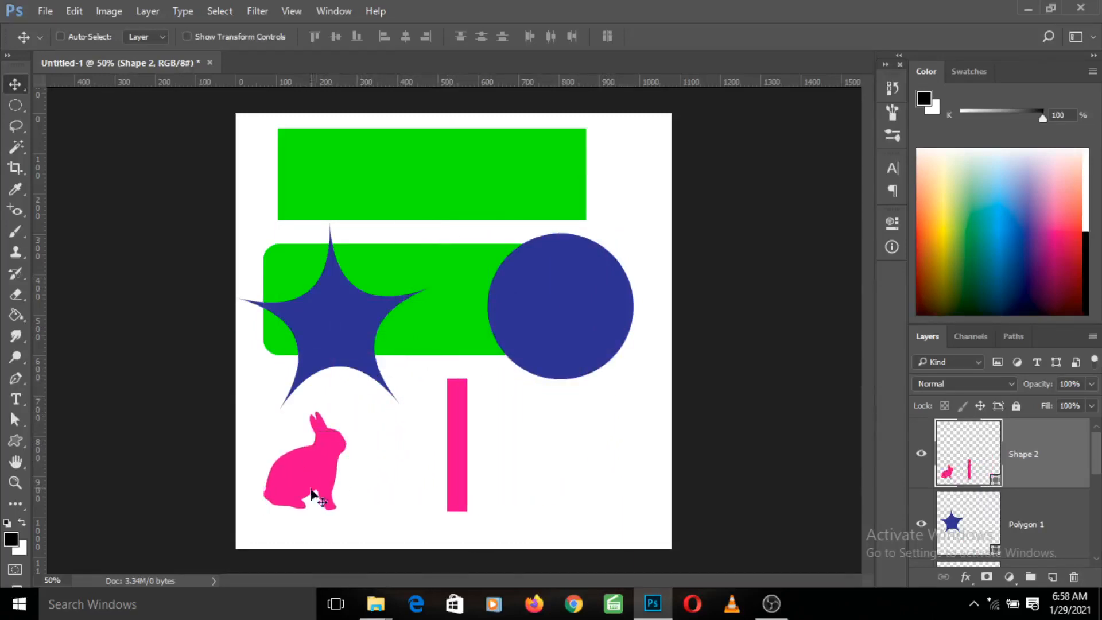
- Browse the custom shapes available for the Custom Shape Tool
click(16, 440)
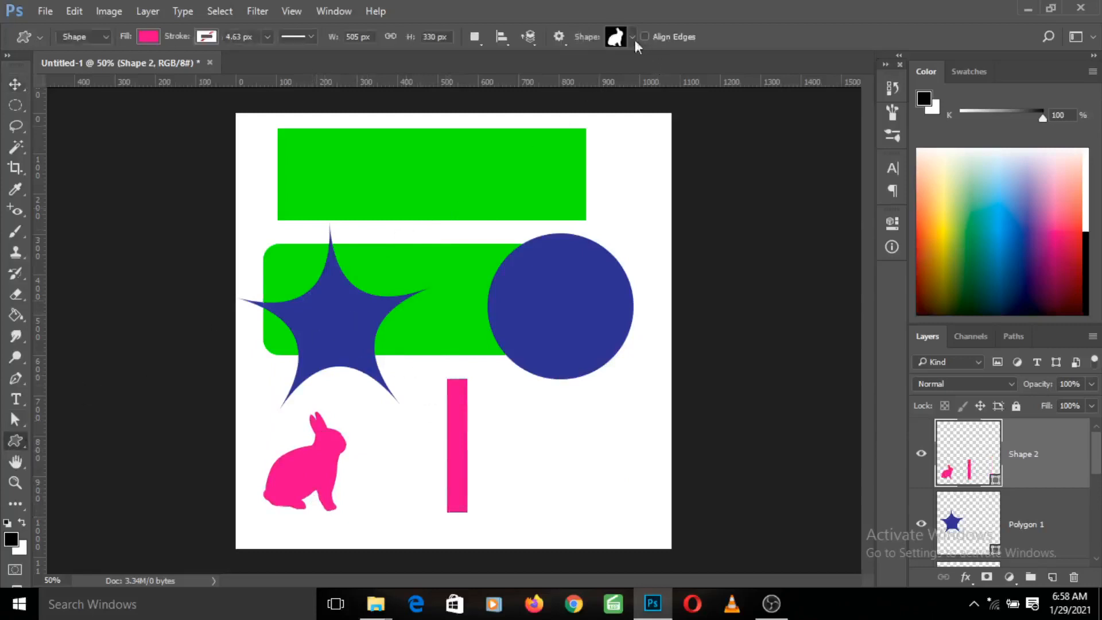
click(632, 38)
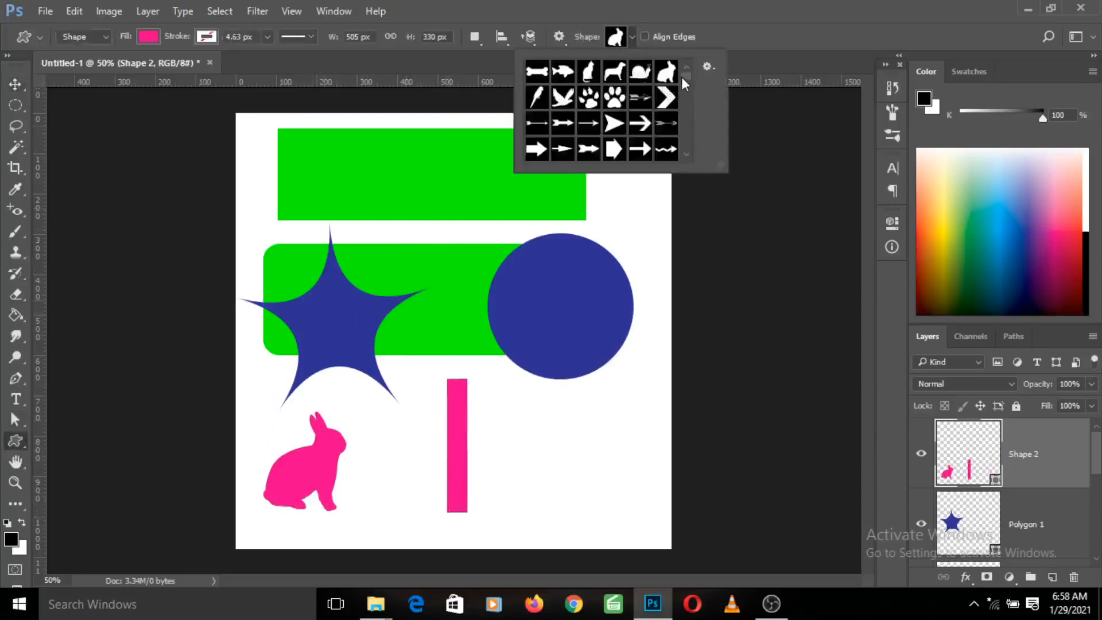
mouse_move(681, 77)
mouse_down()
mouse_move(681, 87)
mouse_move(680, 74)
mouse_up()
mouse_move(684, 77)
mouse_down()
mouse_move(683, 141)
mouse_move(679, 74)
mouse_up()
click(715, 32)
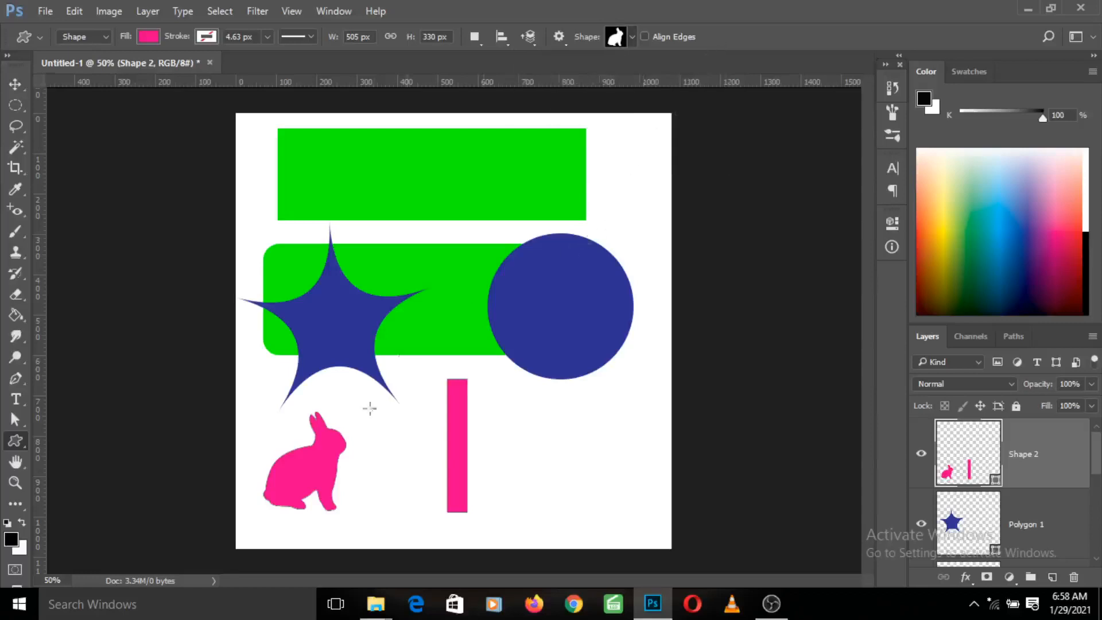